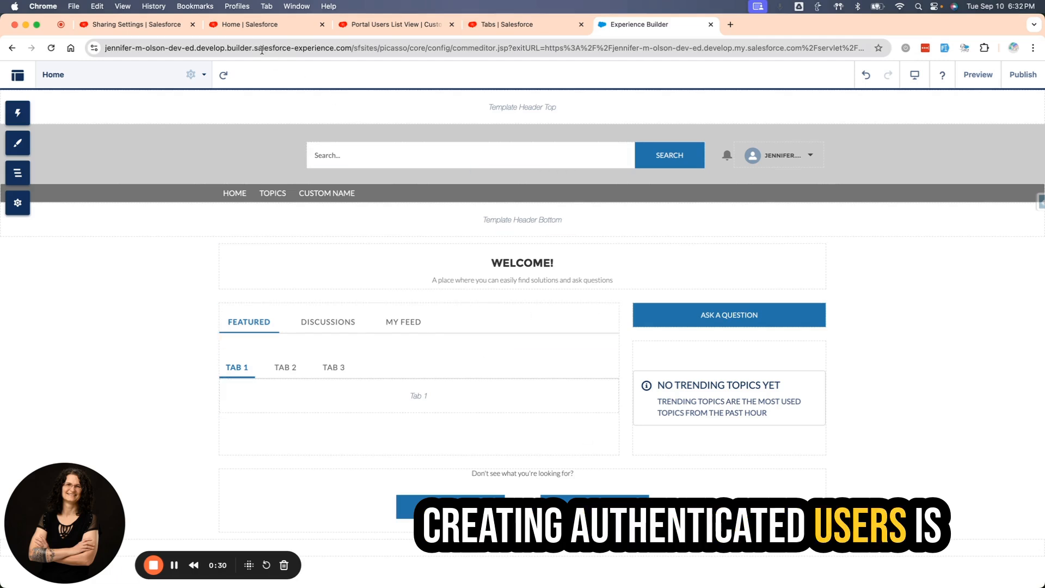
Copy the published site's link address from the General settings of the site in Experience Builder.
{"action": "left_click", "coordinate": [137, 28]}
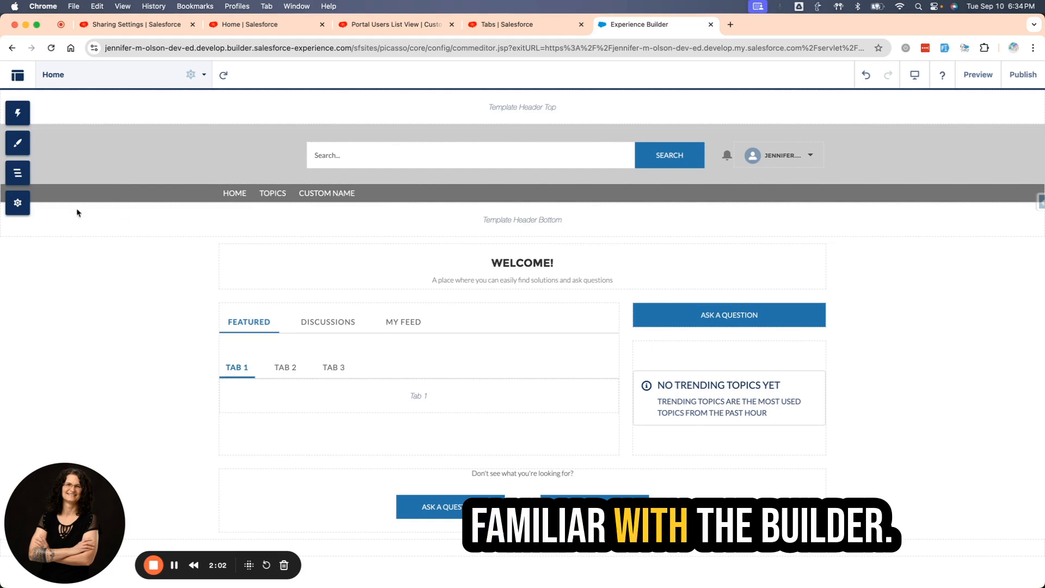
{"action": "left_click", "coordinate": [18, 210]}
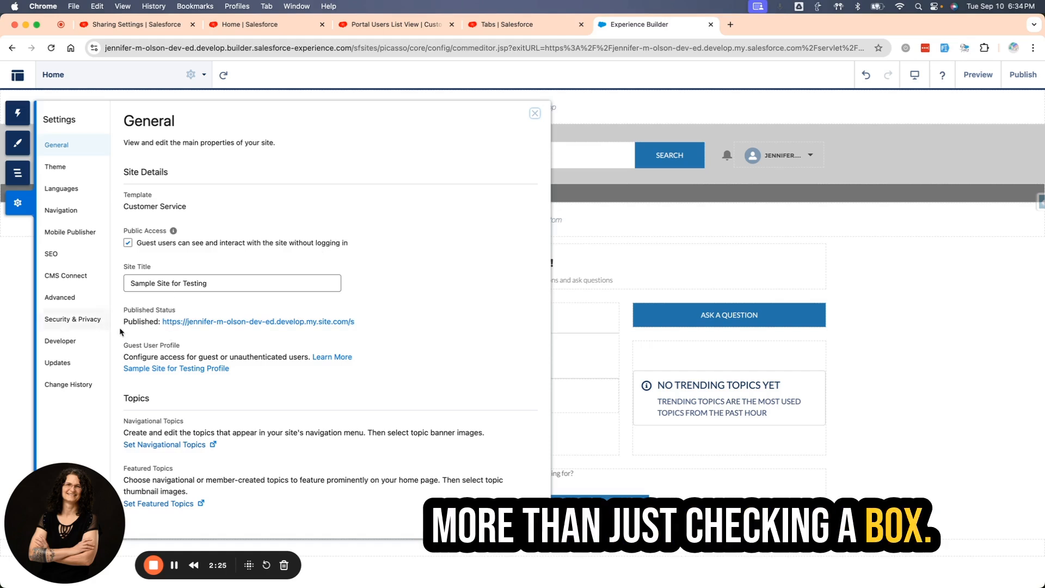
{"action": "right_click", "coordinate": [224, 325]}
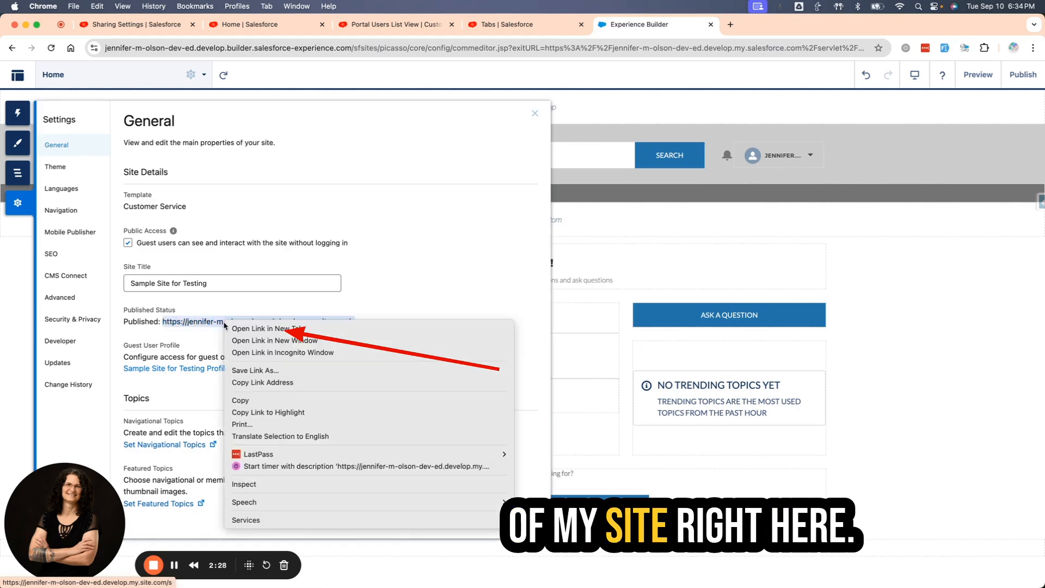
{"action": "left_click", "coordinate": [261, 382]}
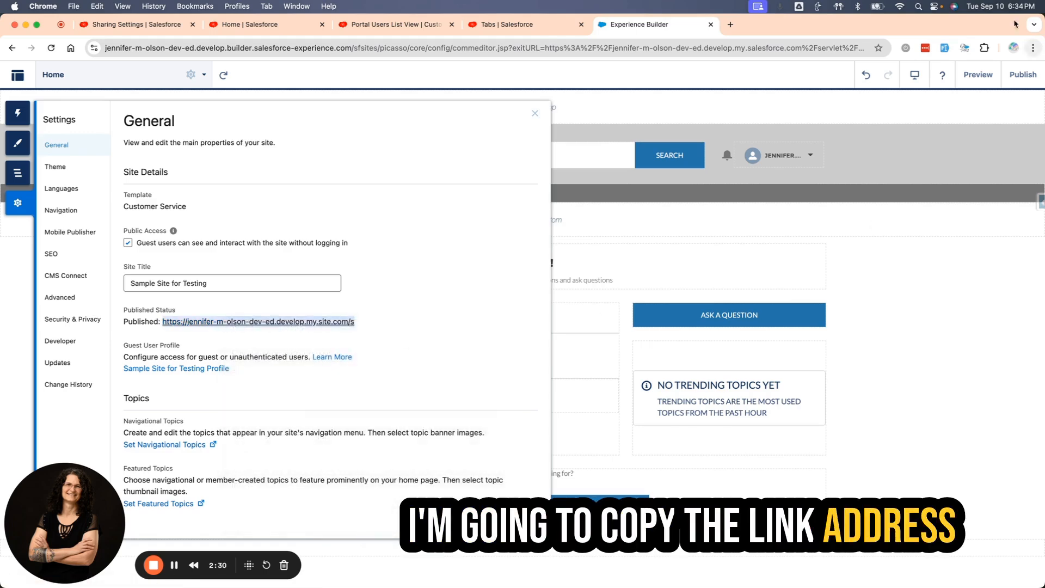
Load the copied site URL in an incognito window, try Ask a Question as a guest, and close the window.
{"action": "left_click", "coordinate": [1033, 47]}
{"action": "left_click", "coordinate": [923, 102]}
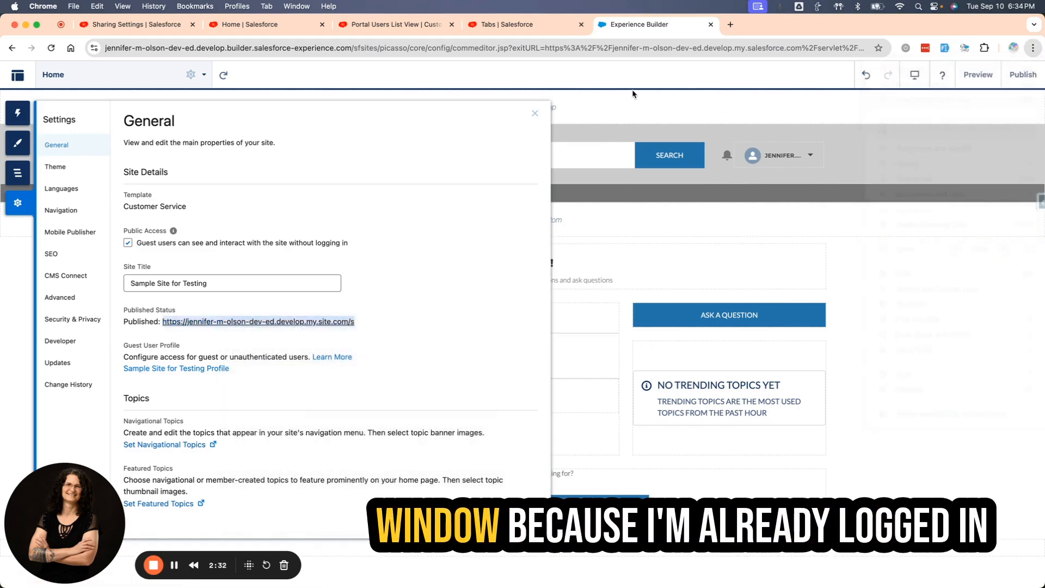
{"action": "right_click", "coordinate": [181, 48]}
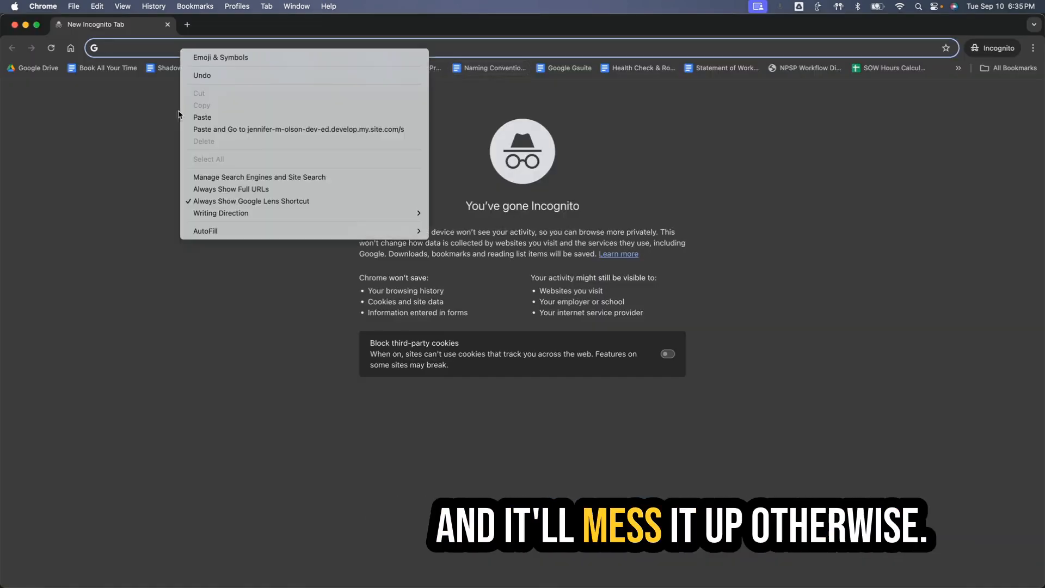
{"action": "left_click", "coordinate": [245, 129]}
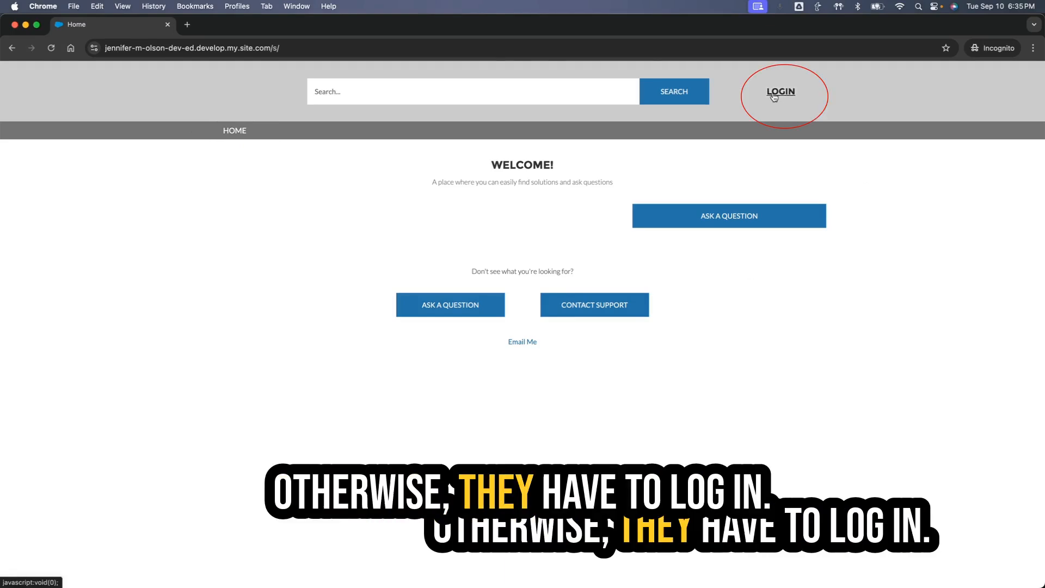
{"action": "left_click", "coordinate": [716, 214]}
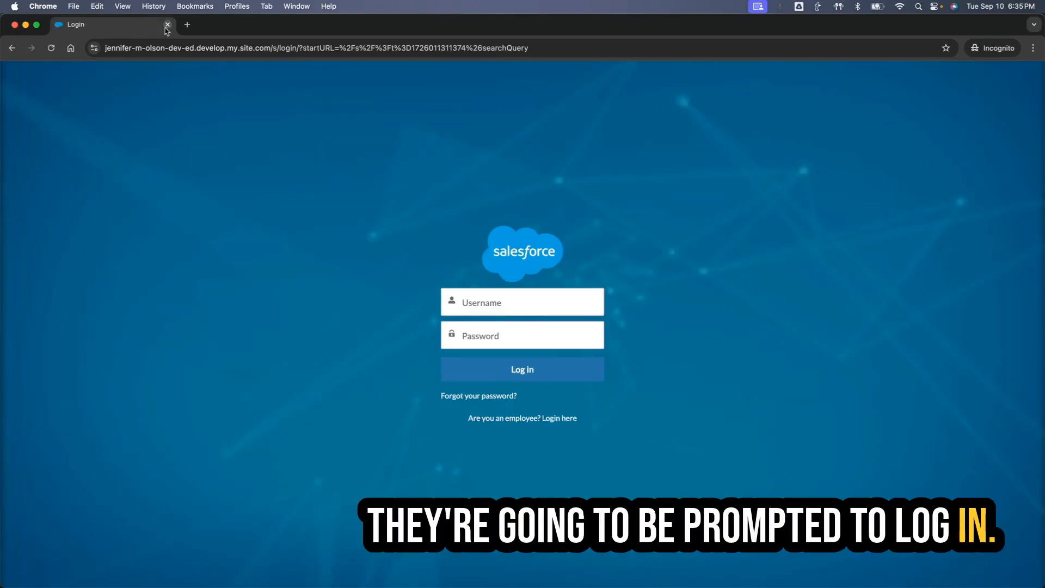
{"action": "left_click", "coordinate": [167, 25]}
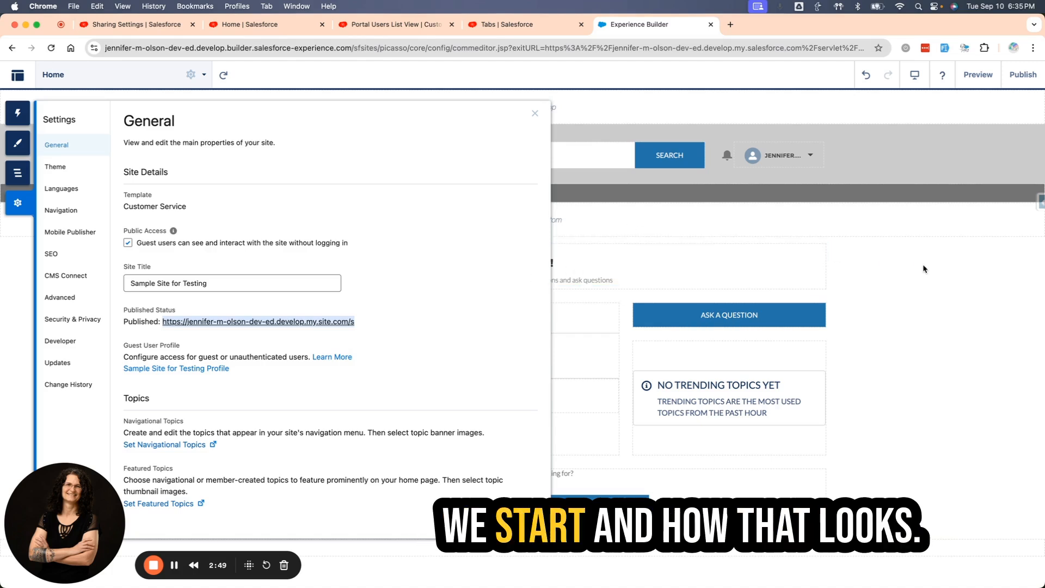
Edit the Default Navigation menu in the site's settings, removing the Topics item and checking the Custom Name item's object type options.
{"action": "left_click", "coordinate": [535, 113]}
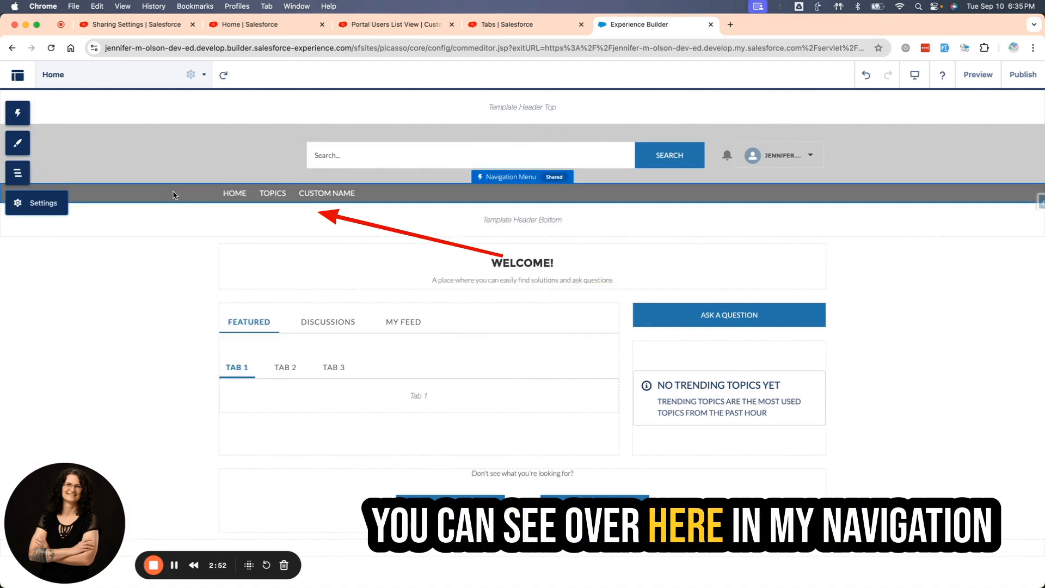
{"action": "left_click", "coordinate": [408, 195]}
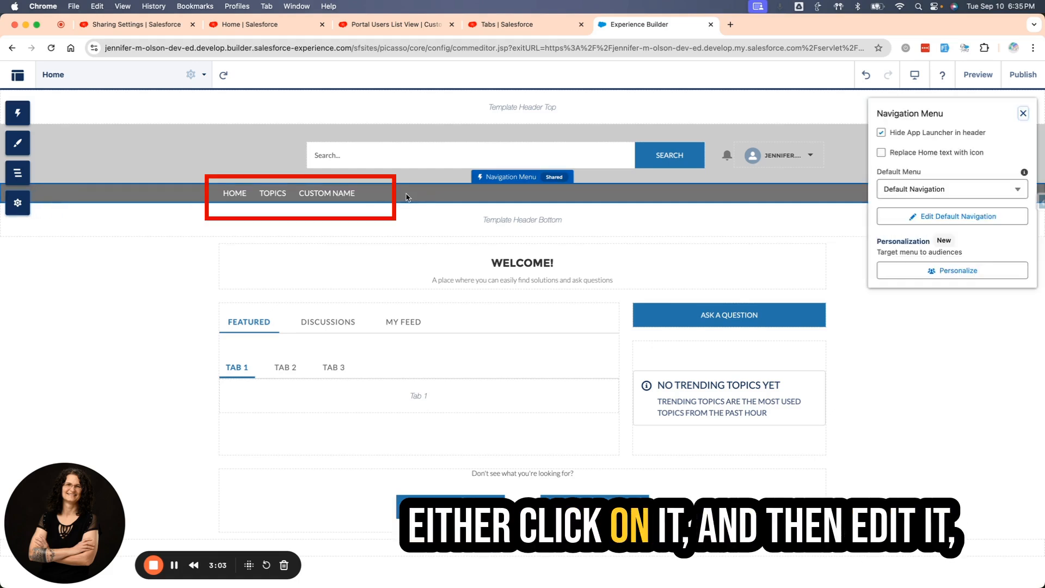
{"action": "left_click", "coordinate": [18, 203]}
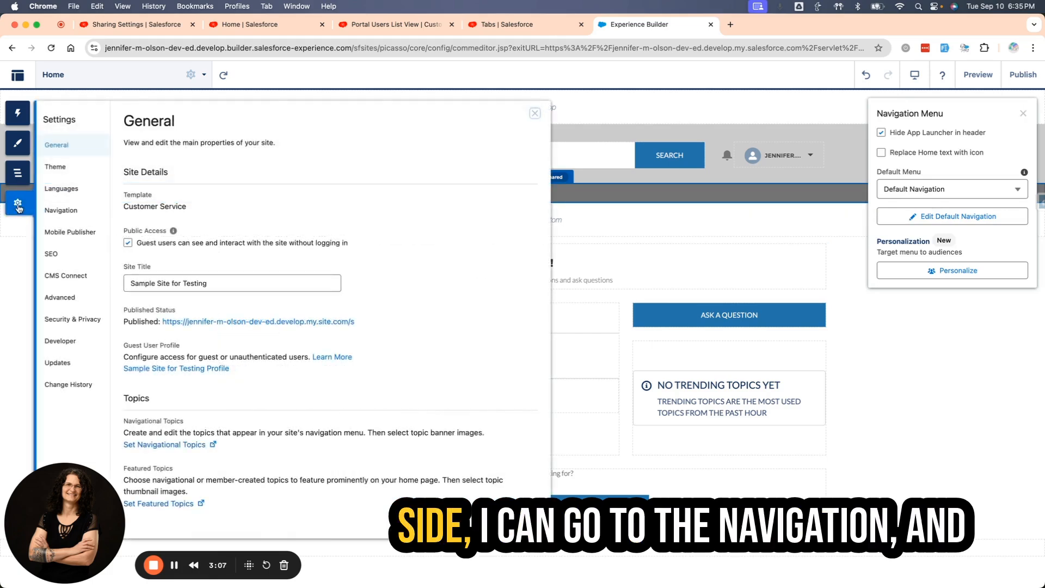
{"action": "left_click", "coordinate": [58, 211]}
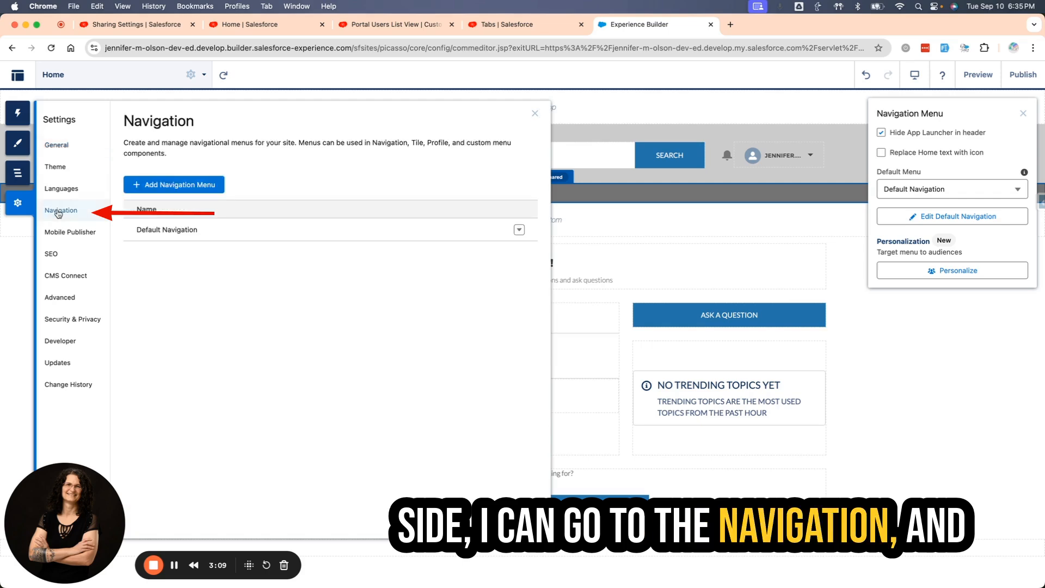
{"action": "left_click", "coordinate": [518, 229]}
{"action": "left_click", "coordinate": [511, 251]}
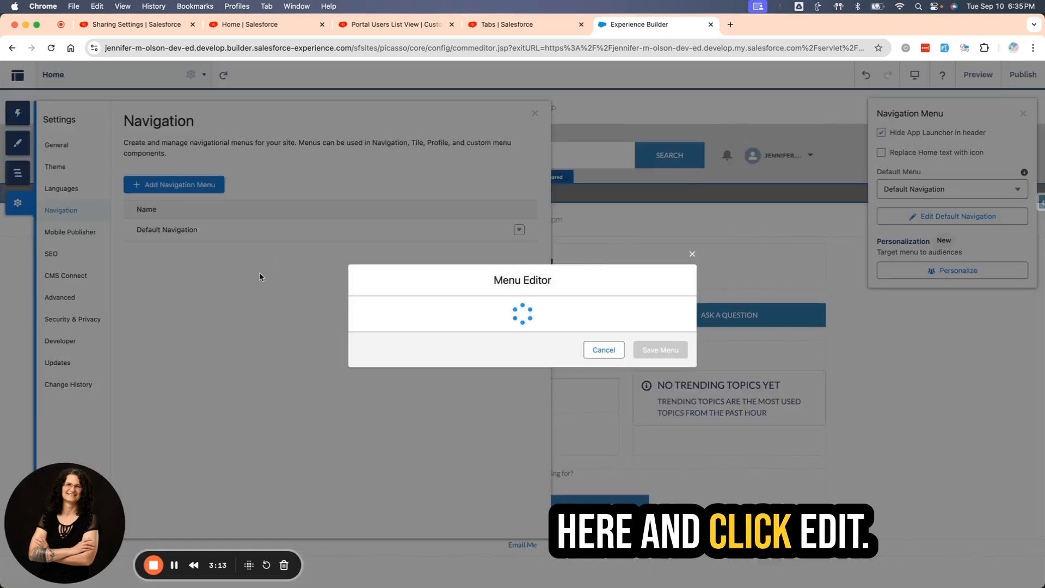
{"action": "left_click", "coordinate": [419, 305]}
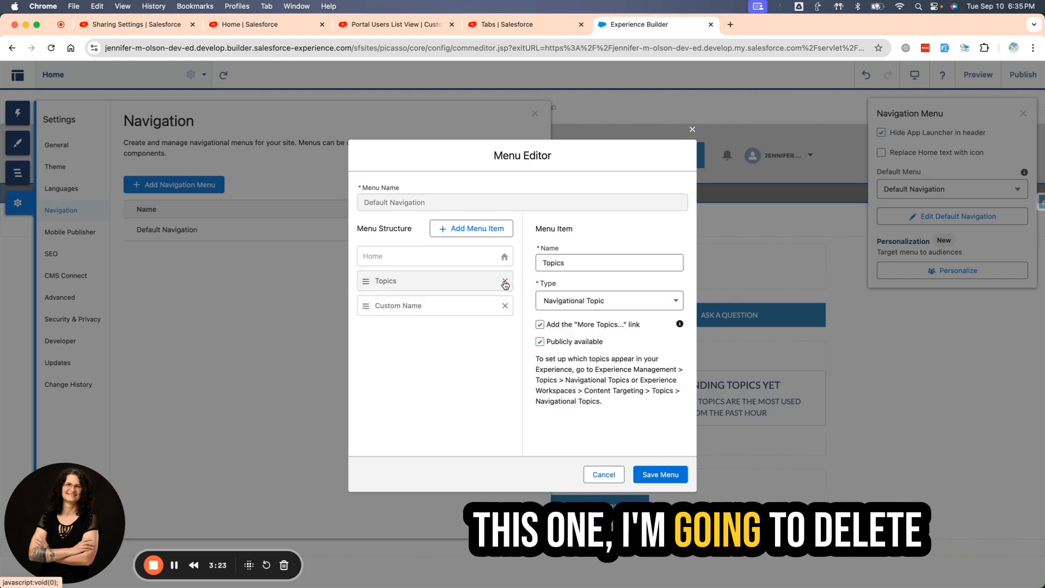
{"action": "left_click", "coordinate": [505, 281]}
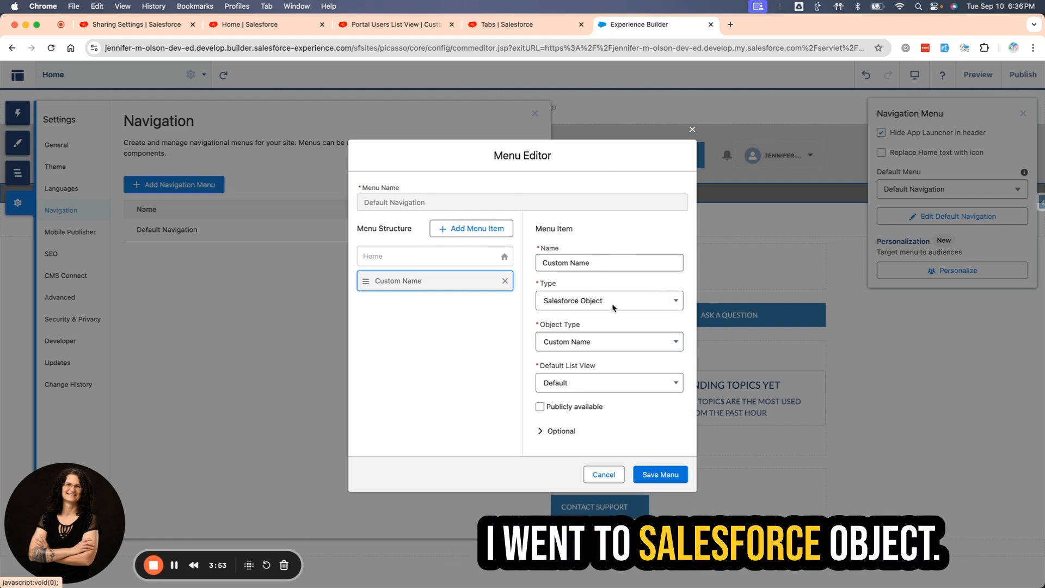
{"action": "left_click", "coordinate": [616, 340]}
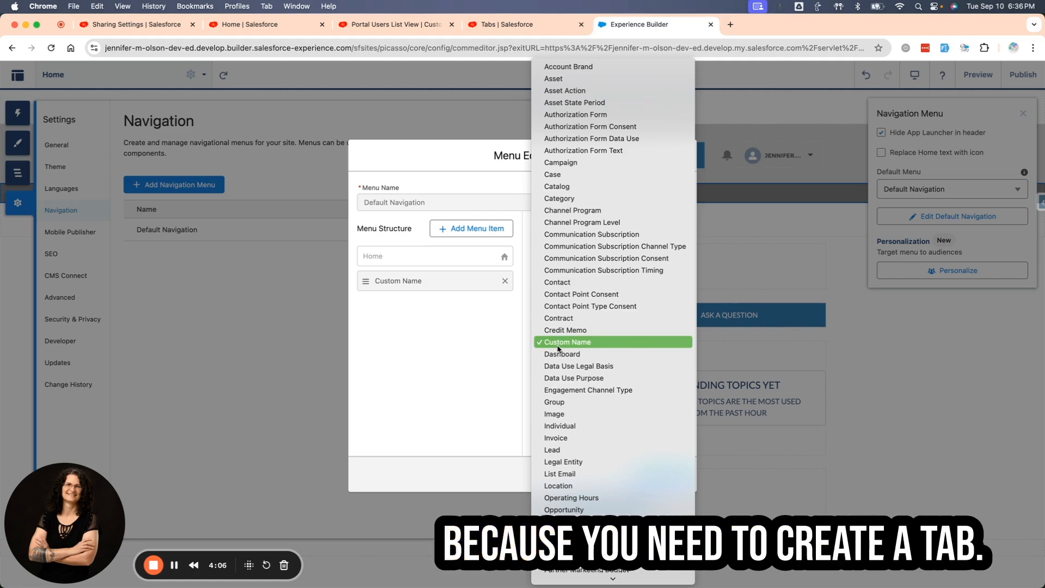
Find the Tabs page in Salesforce Setup by searching for "tab", and open it.
{"action": "left_click", "coordinate": [128, 25]}
{"action": "left_click", "coordinate": [125, 25]}
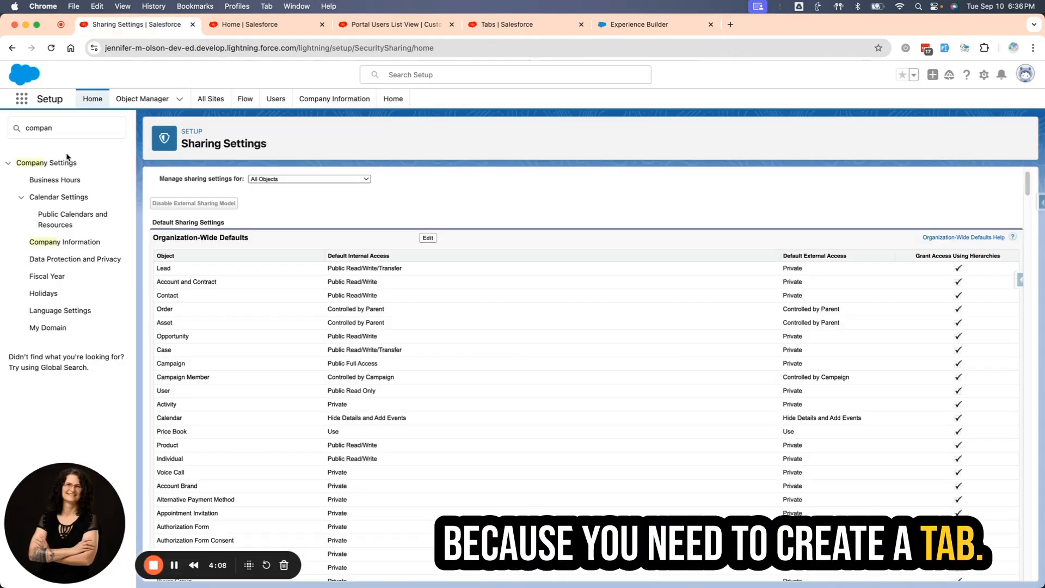
{"action": "left_click_drag", "start_coordinate": [61, 128], "coordinate": [11, 130]}
{"action": "type", "text": "ta"}
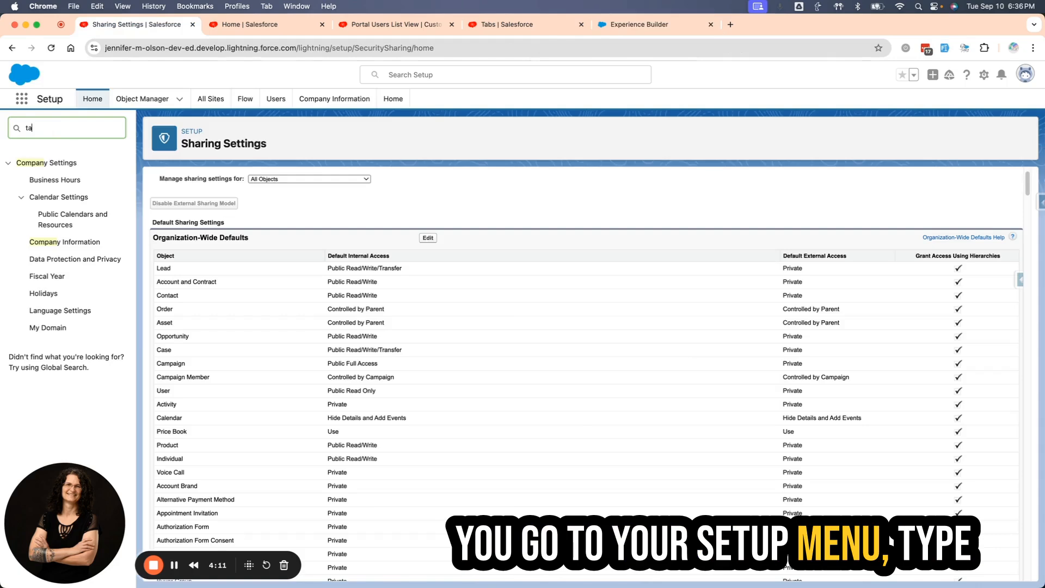
{"action": "type", "text": "b"}
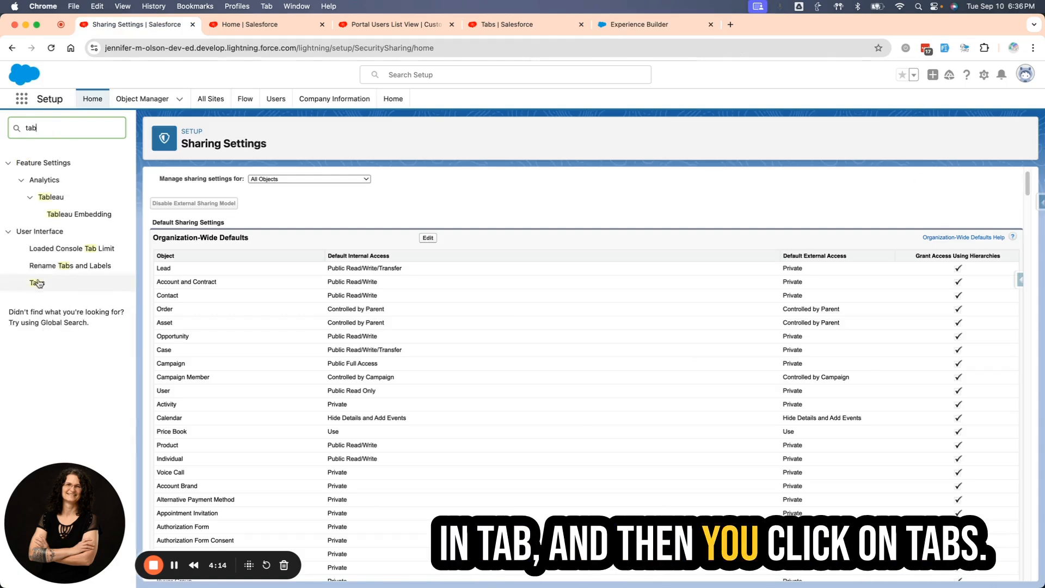
{"action": "left_click", "coordinate": [36, 284]}
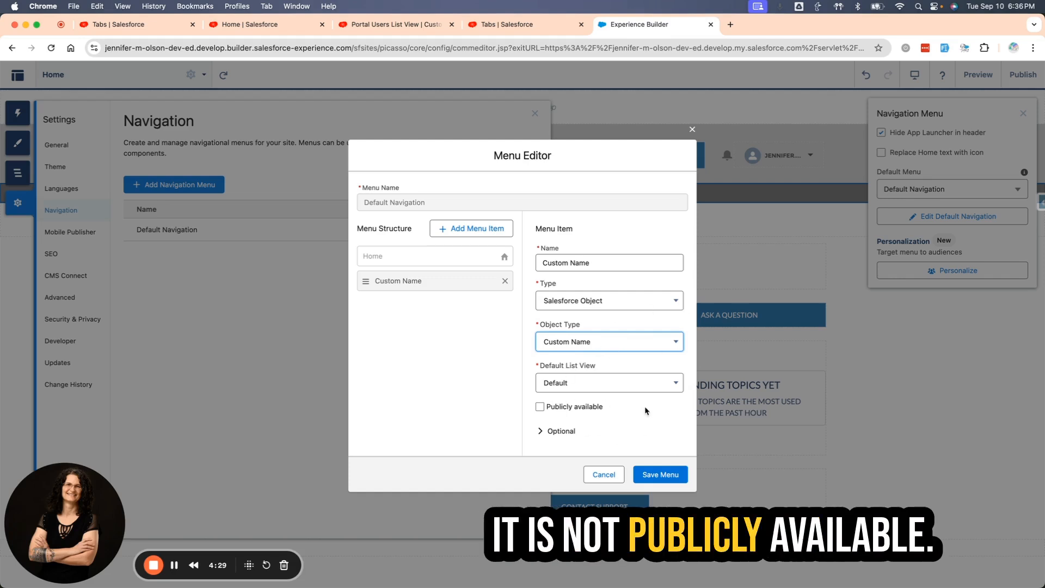
Save the edited Default Navigation menu in Experience Builder, and review the Sharing Settings in Setup.
{"action": "left_click", "coordinate": [660, 475]}
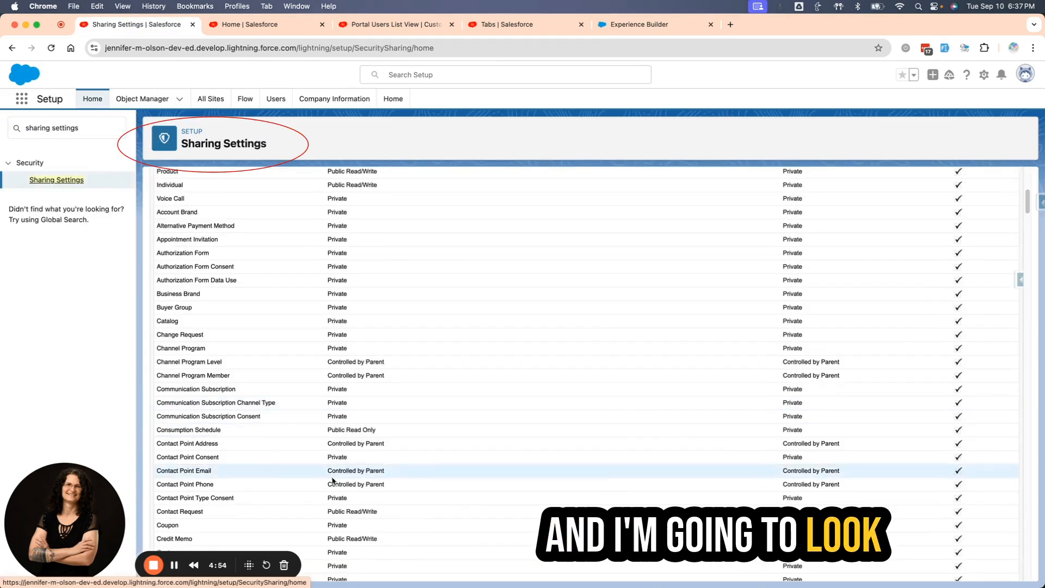
{"action": "scroll", "coordinate": [406, 453], "scroll_direction": "down", "scroll_amount": 5}
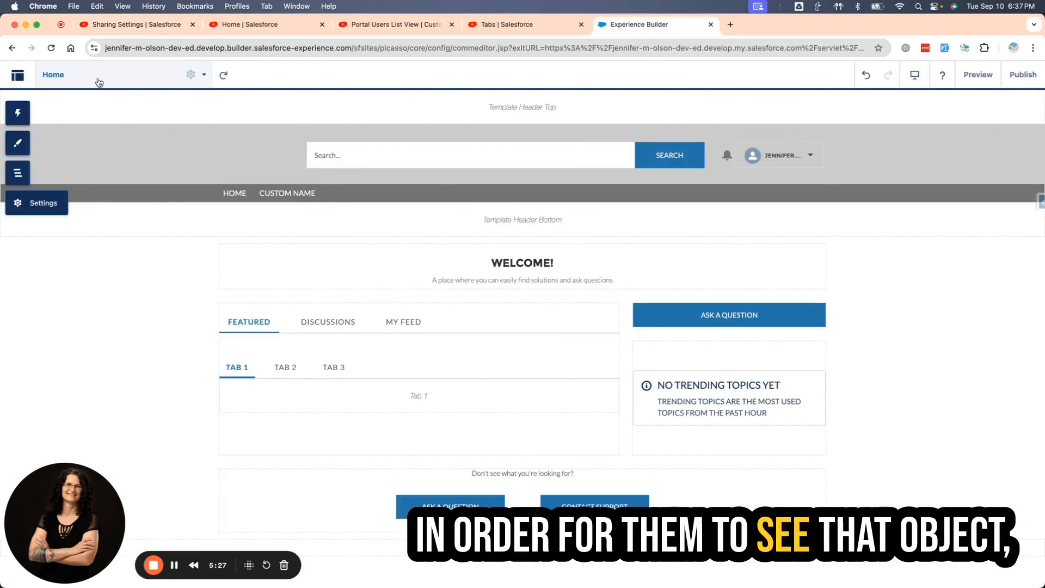
Examine the object picker for new object pages, and the existing pages grouped under the Custom Name object in the site's page list.
{"action": "left_click", "coordinate": [98, 76]}
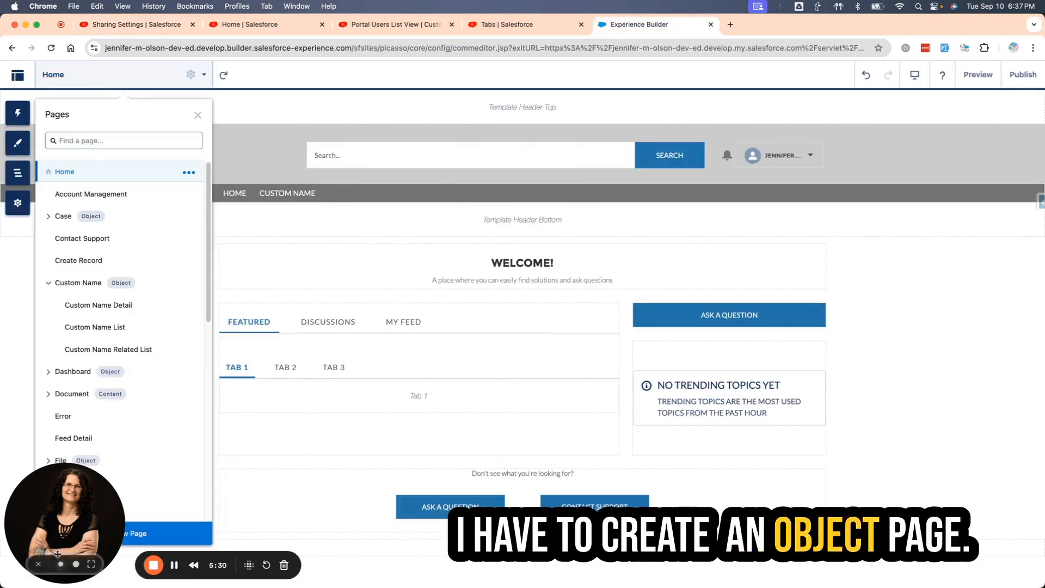
{"action": "left_click_drag", "start_coordinate": [57, 554], "coordinate": [814, 553]}
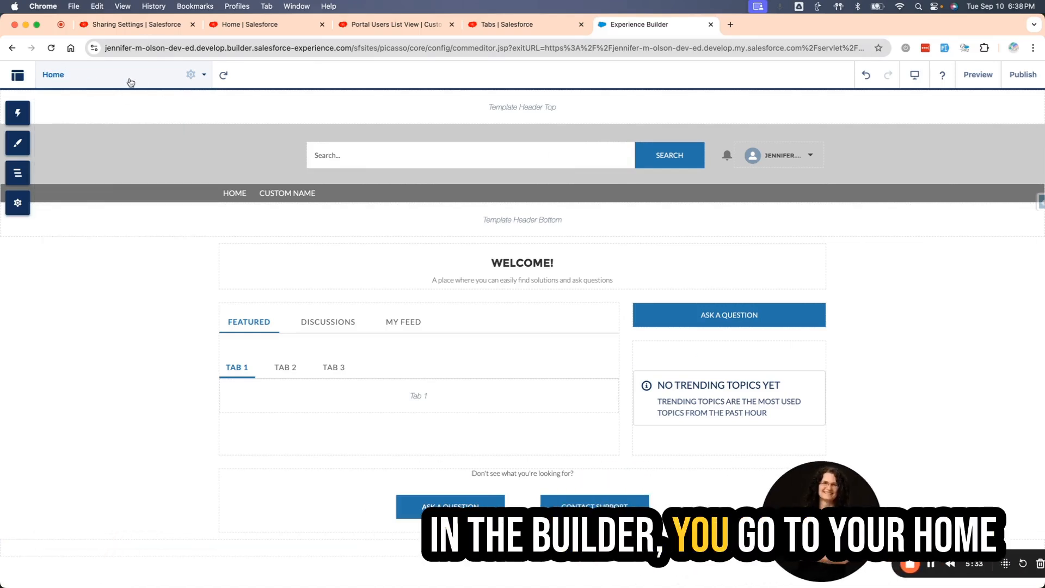
{"action": "left_click", "coordinate": [136, 79]}
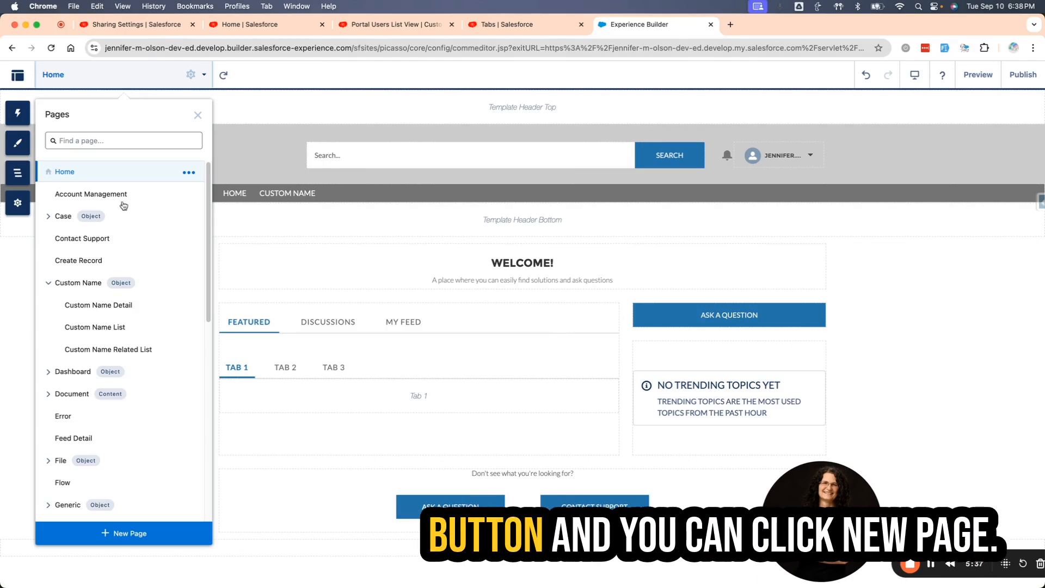
{"action": "left_click", "coordinate": [109, 533]}
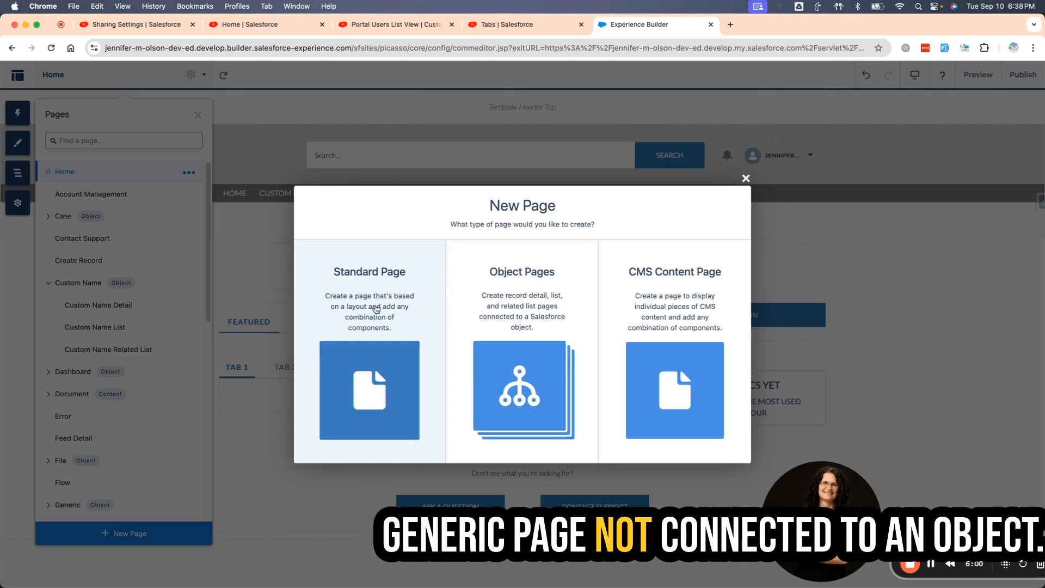
{"action": "left_click", "coordinate": [502, 371]}
{"action": "left_click", "coordinate": [334, 225]}
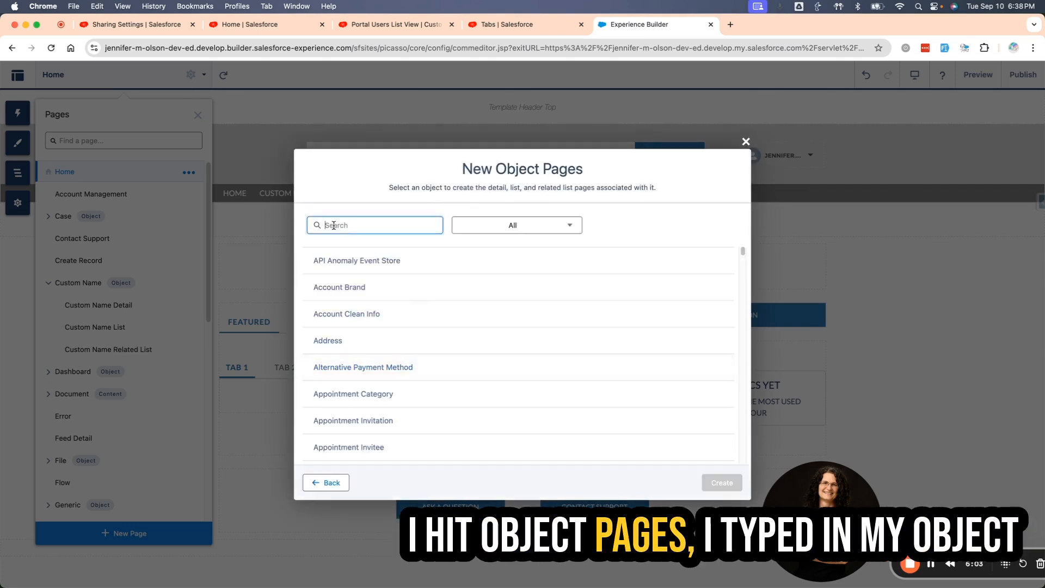
{"action": "left_click", "coordinate": [325, 341]}
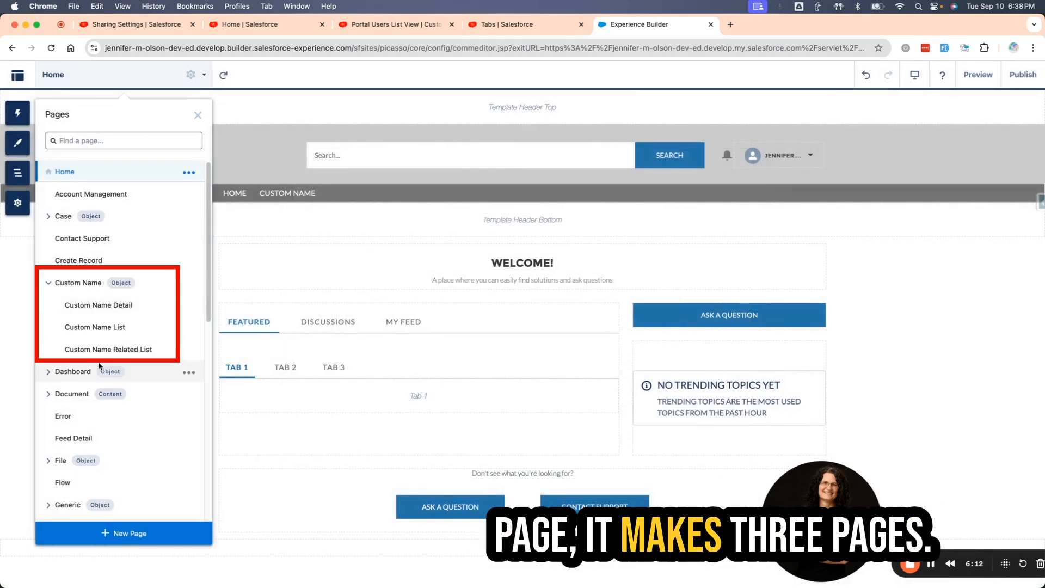
{"action": "left_click", "coordinate": [48, 283]}
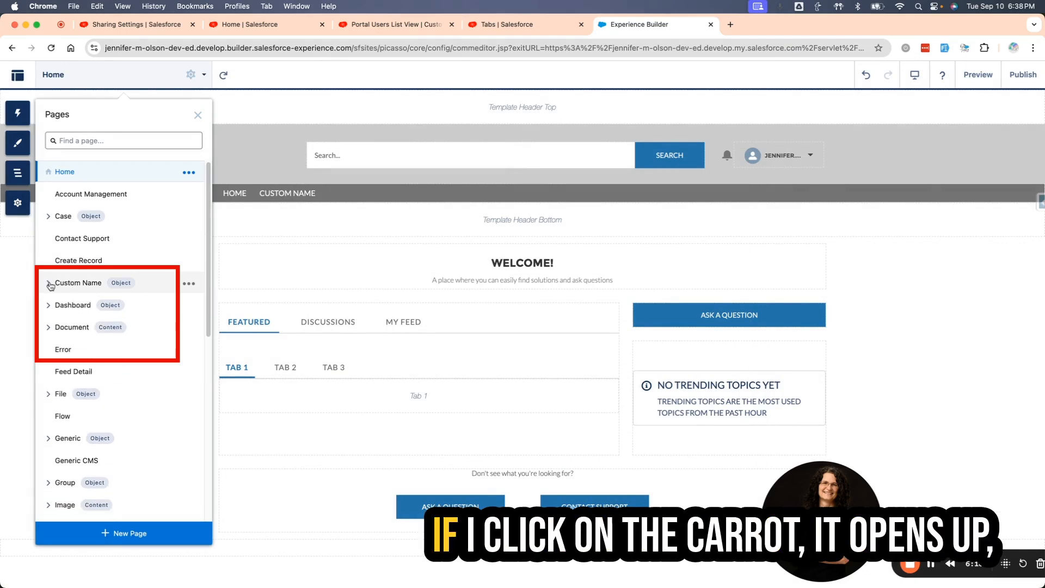
{"action": "left_click", "coordinate": [49, 283]}
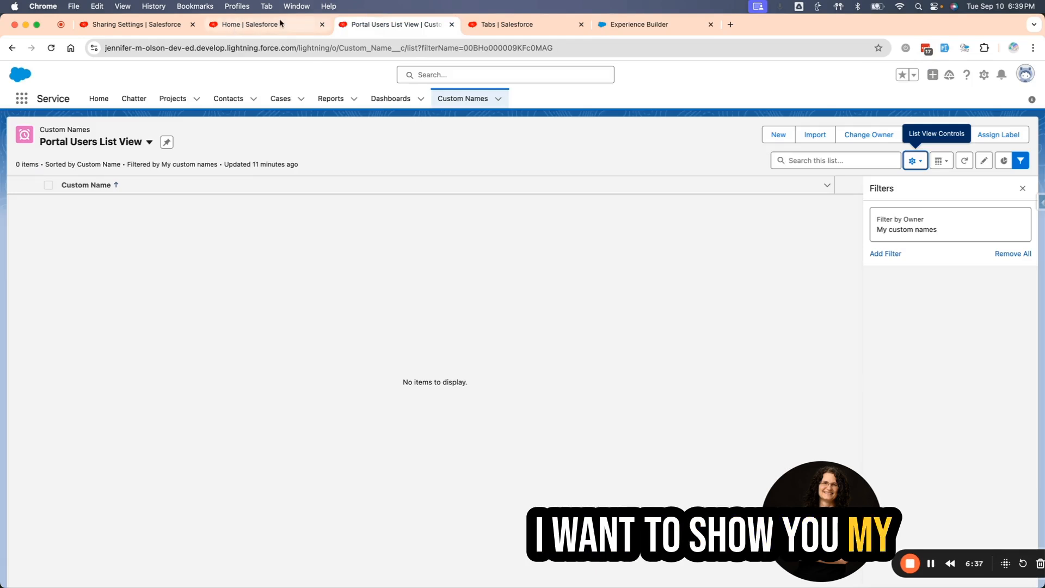
Open the Custom Name object in Object Manager, review its fields and page layouts, and open the Custom Name Layout.
{"action": "left_click", "coordinate": [281, 23]}
{"action": "left_click", "coordinate": [144, 98]}
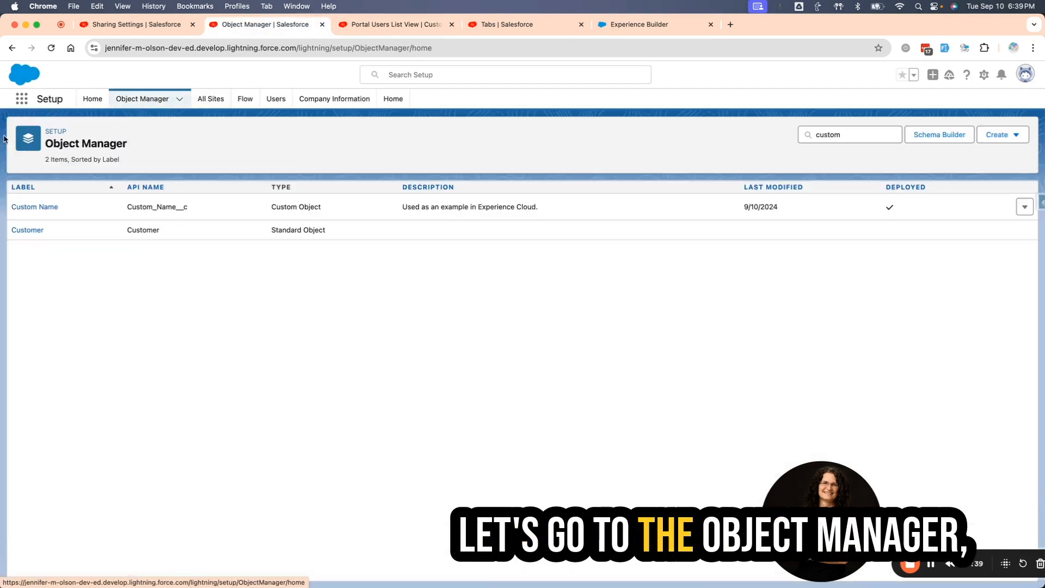
{"action": "left_click", "coordinate": [48, 208]}
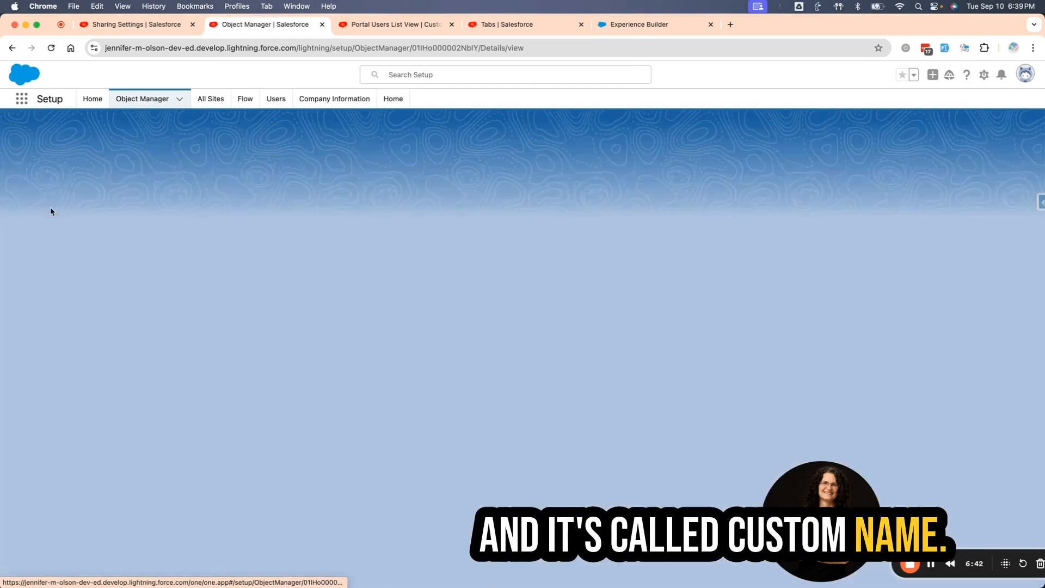
{"action": "left_click", "coordinate": [50, 208]}
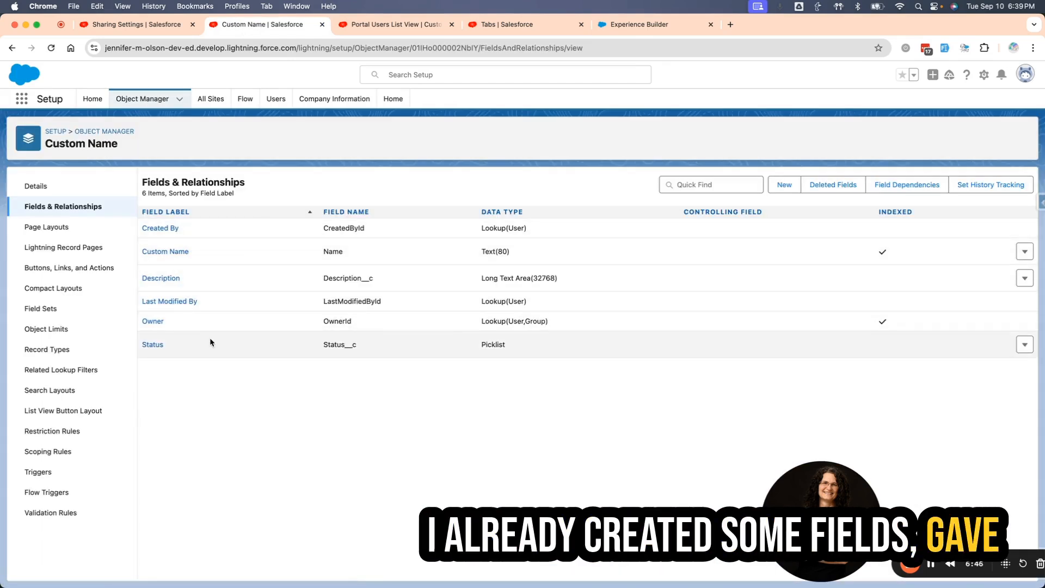
{"action": "left_click", "coordinate": [42, 236]}
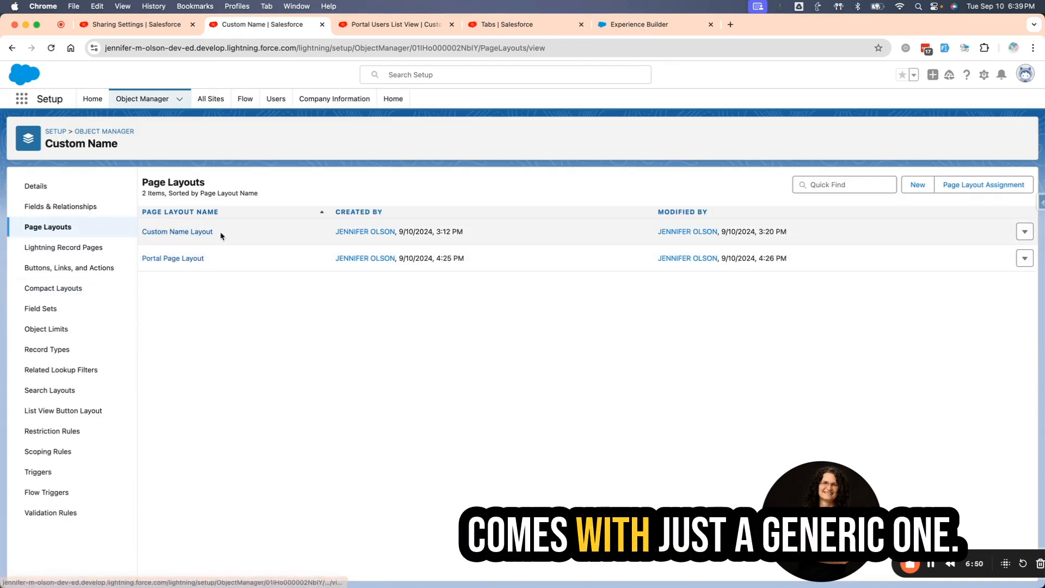
{"action": "left_click", "coordinate": [171, 233]}
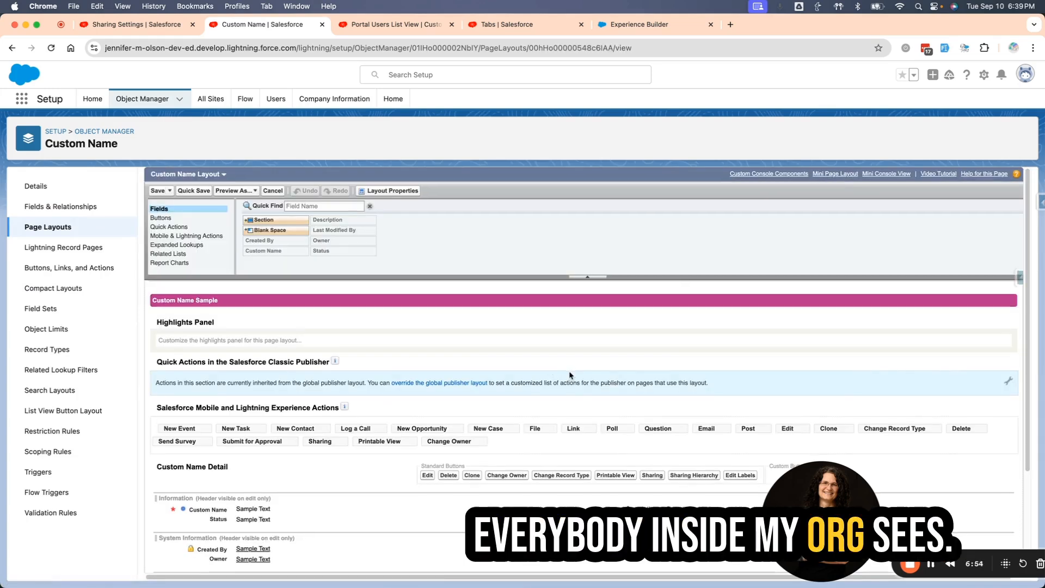
Review the fields, actions and buttons on the Custom Name Layout that internal users get.
{"action": "scroll", "coordinate": [199, 344], "scroll_direction": "down", "scroll_amount": 3}
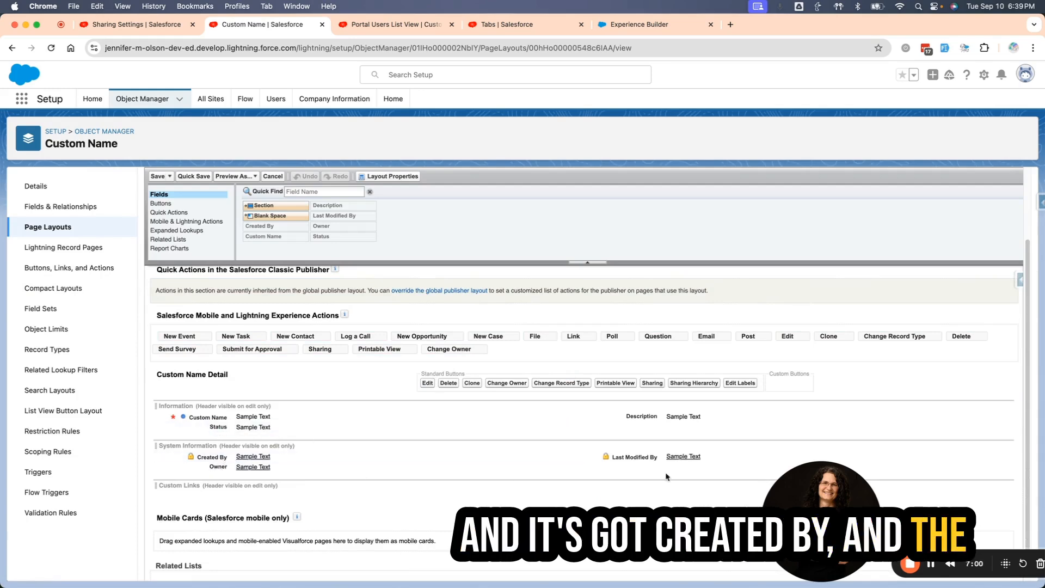
{"action": "scroll", "coordinate": [441, 445], "scroll_direction": "down", "scroll_amount": 1}
{"action": "scroll", "coordinate": [441, 445], "scroll_direction": "down", "scroll_amount": 1}
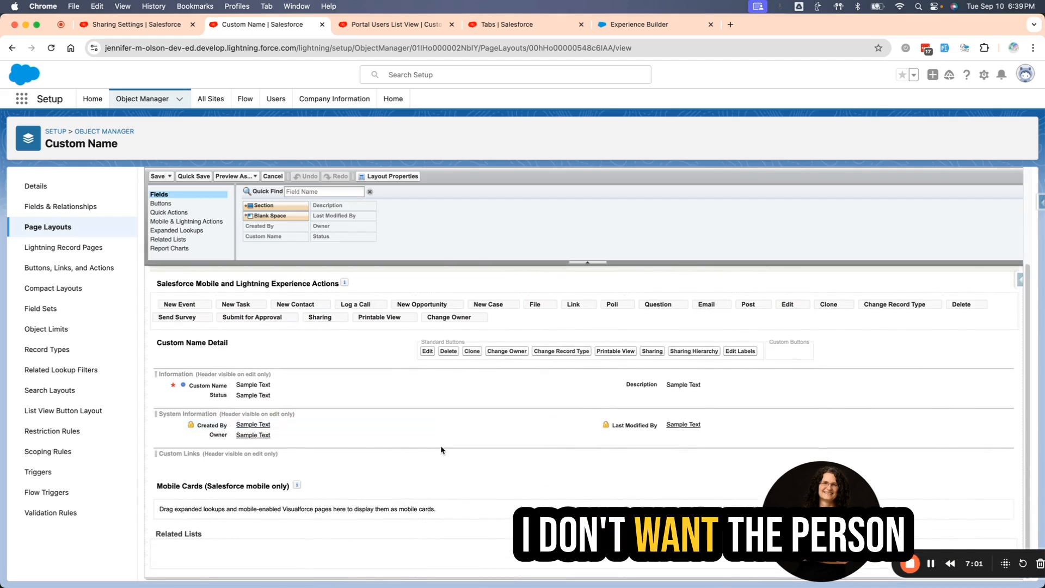
{"action": "scroll", "coordinate": [442, 443], "scroll_direction": "up", "scroll_amount": 5}
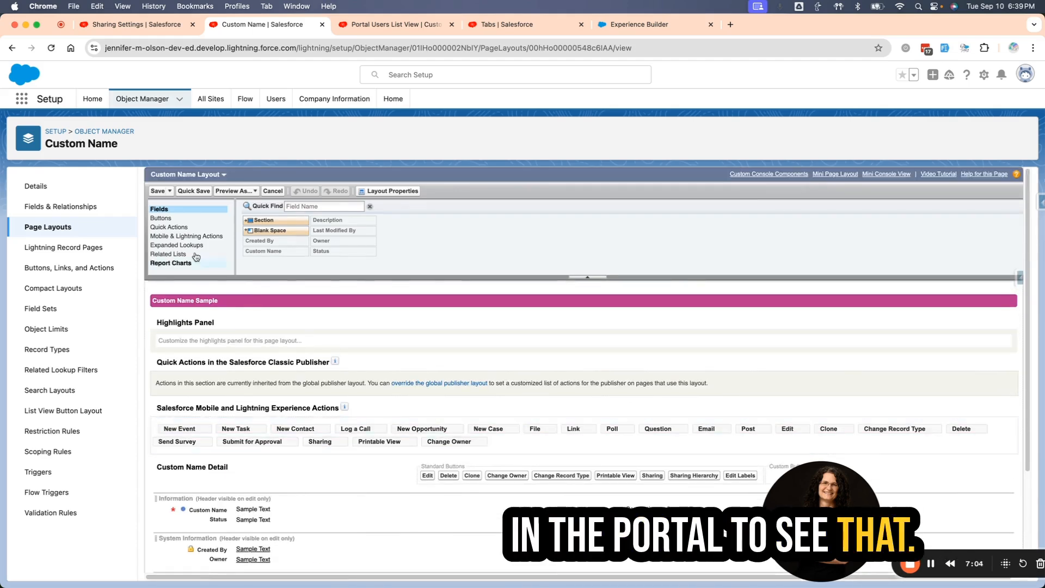
Open the Portal Page Layout of the Custom Name object, review its fields and buttons, and return to the list of page layouts.
{"action": "left_click", "coordinate": [23, 228]}
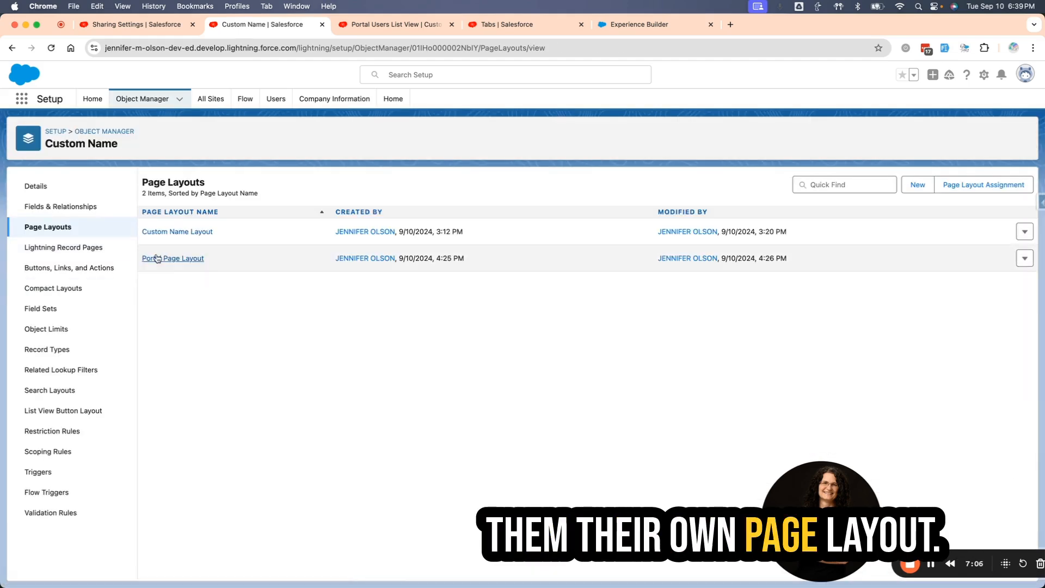
{"action": "left_click", "coordinate": [169, 258]}
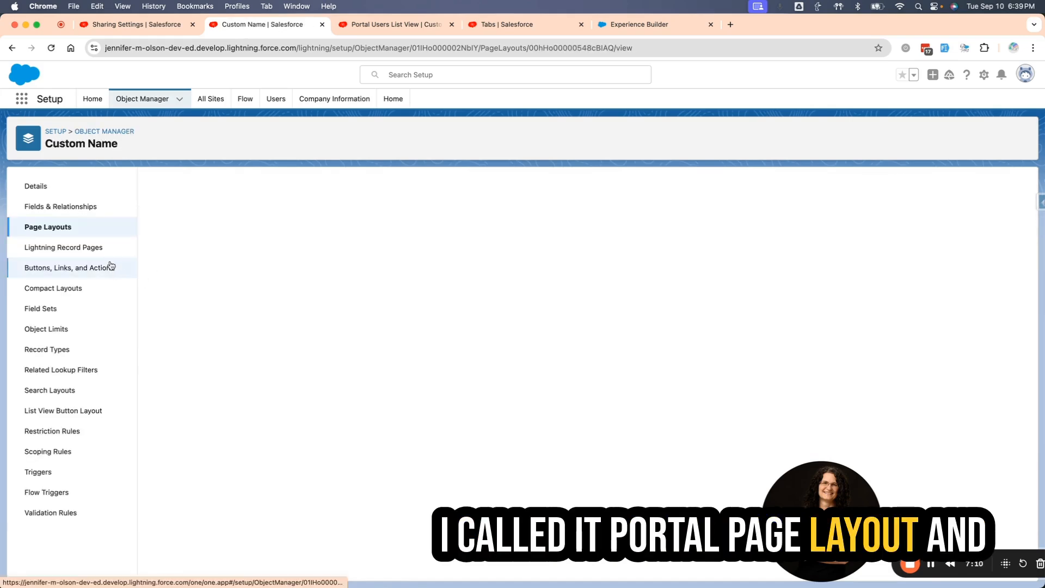
{"action": "scroll", "coordinate": [329, 299], "scroll_direction": "down", "scroll_amount": 2}
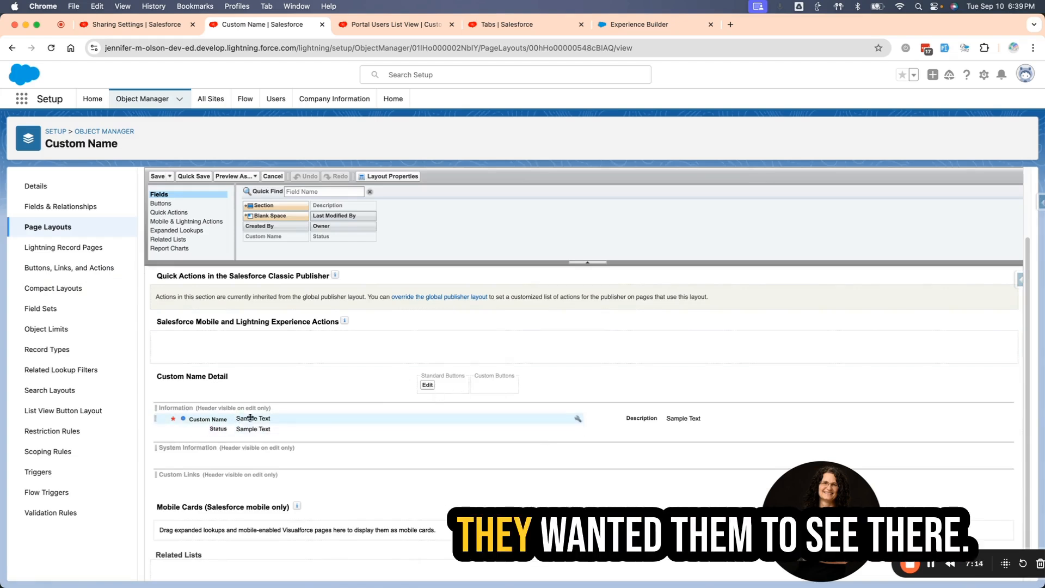
{"action": "left_click", "coordinate": [63, 229]}
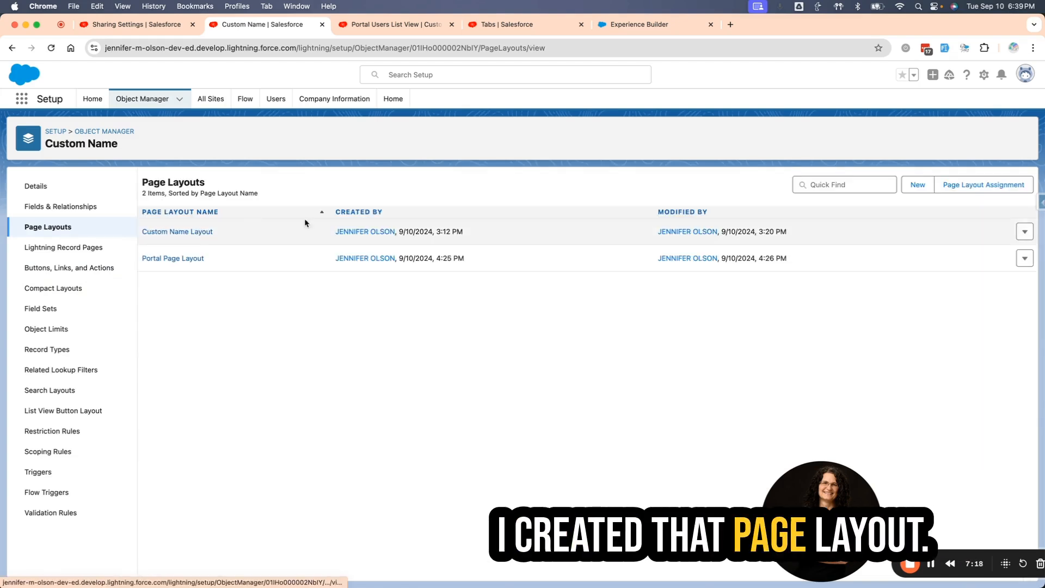
Check which user group the Portal Users List View is shared with, save its sharing settings, and look over the available Custom Names list views.
{"action": "left_click", "coordinate": [378, 26]}
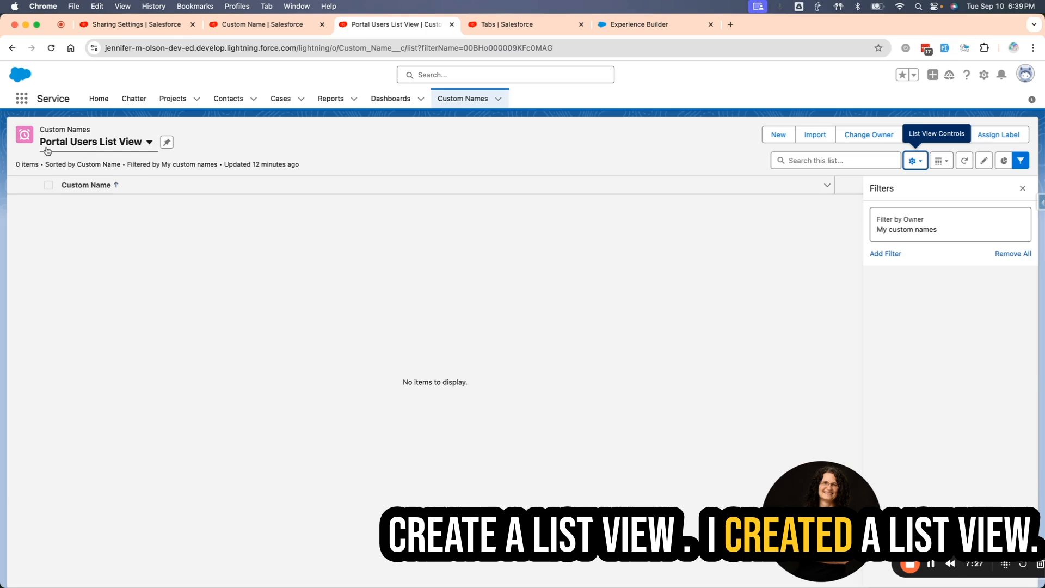
{"action": "left_click", "coordinate": [919, 162]}
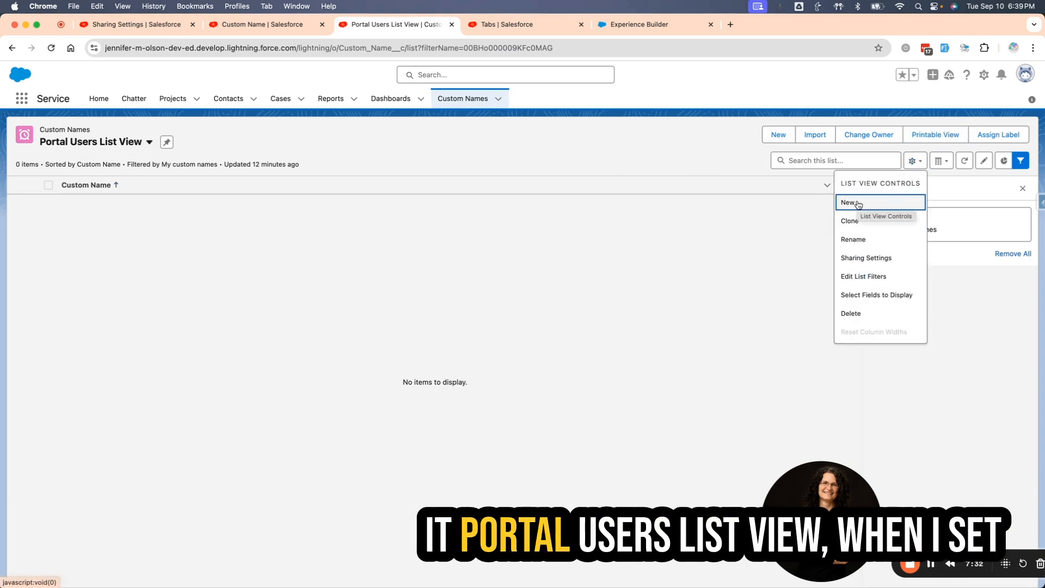
{"action": "left_click", "coordinate": [865, 258]}
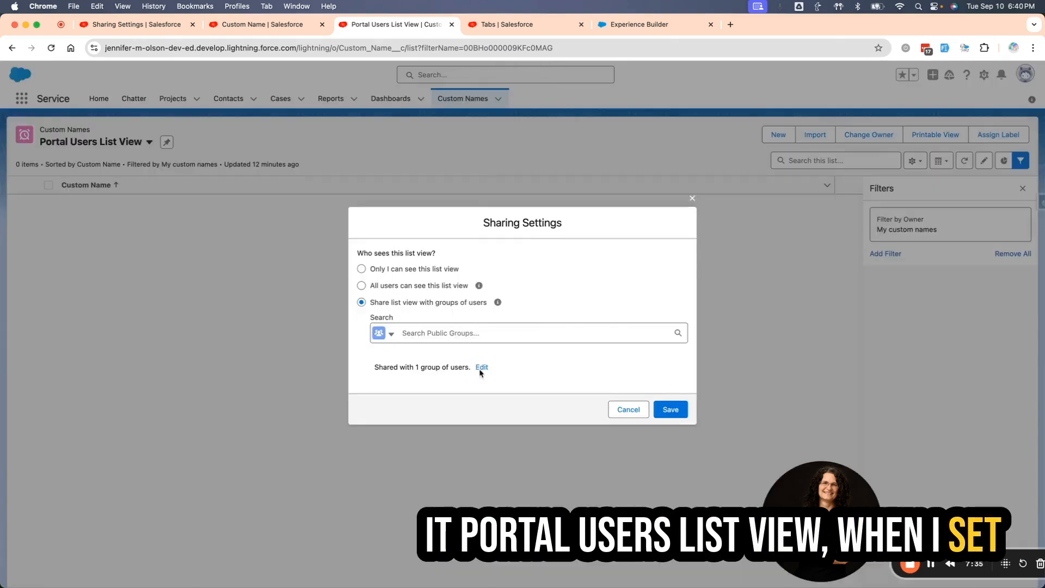
{"action": "left_click", "coordinate": [474, 334]}
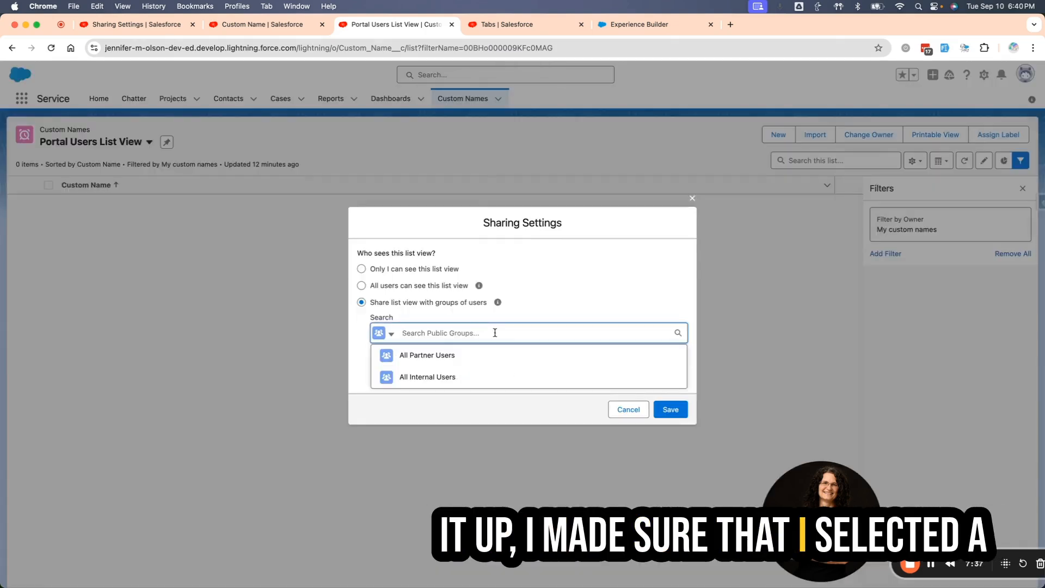
{"action": "left_click", "coordinate": [376, 397]}
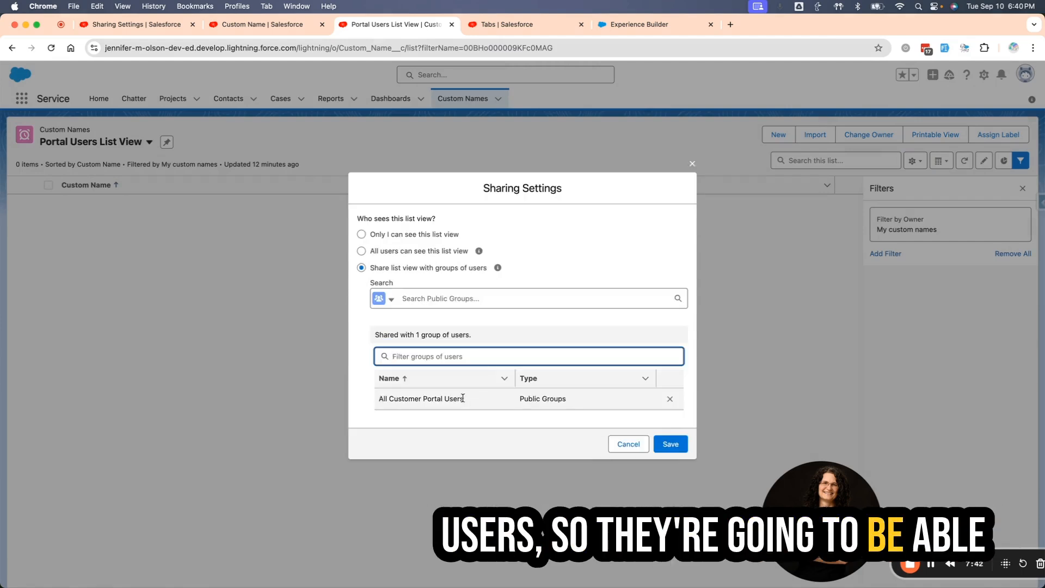
{"action": "left_click", "coordinate": [687, 448]}
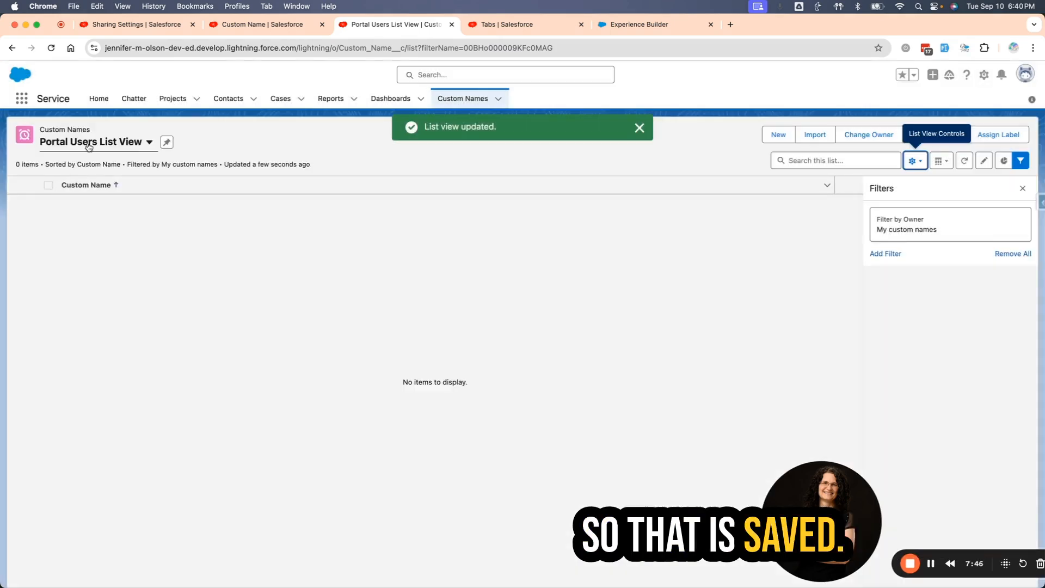
{"action": "left_click", "coordinate": [126, 143]}
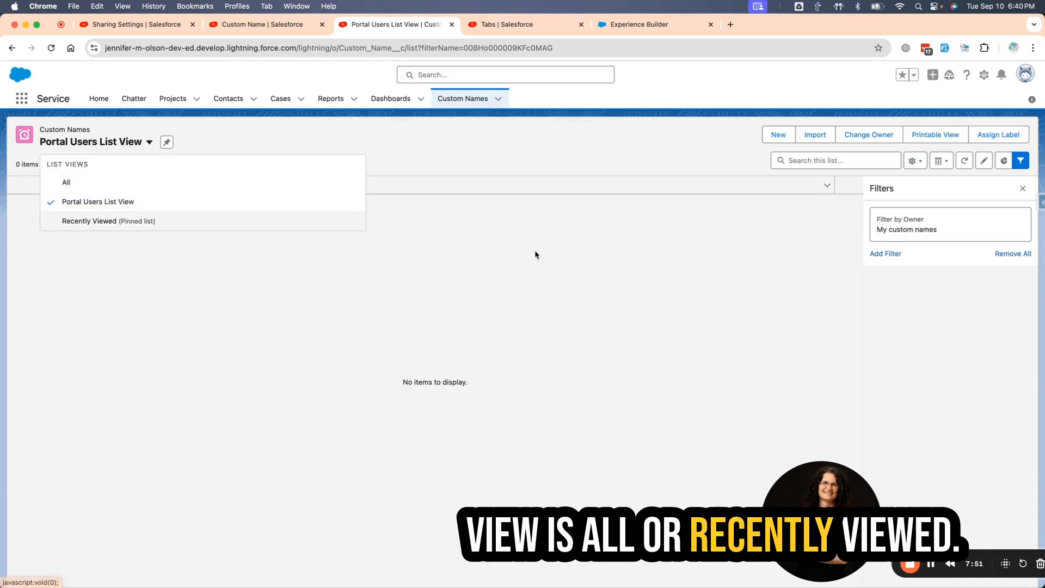
Switch to Experience Builder, open the Custom Name List page and select its Record List component.
{"action": "left_click", "coordinate": [630, 26]}
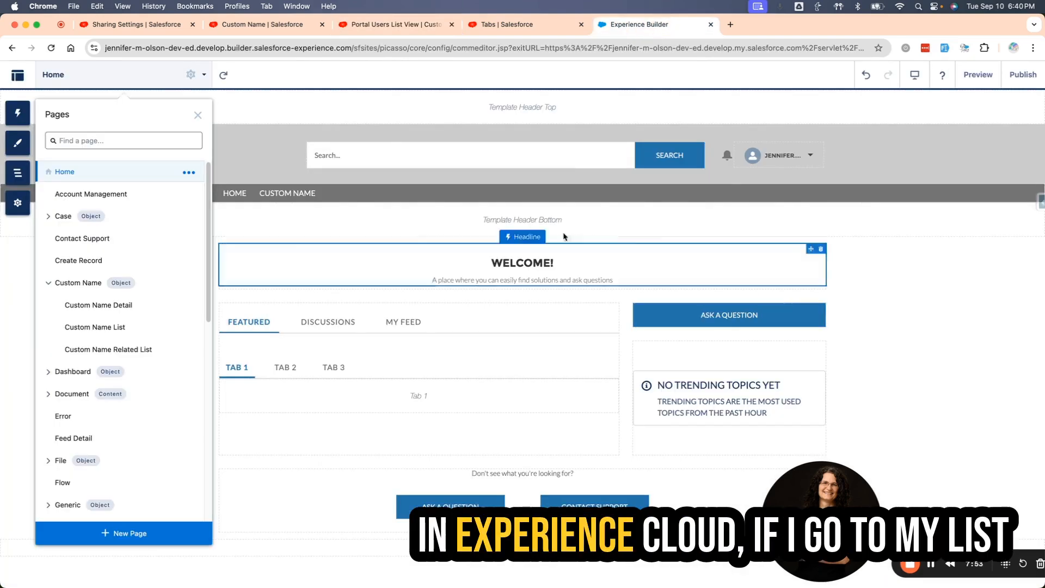
{"action": "left_click", "coordinate": [66, 329]}
{"action": "left_click", "coordinate": [595, 327]}
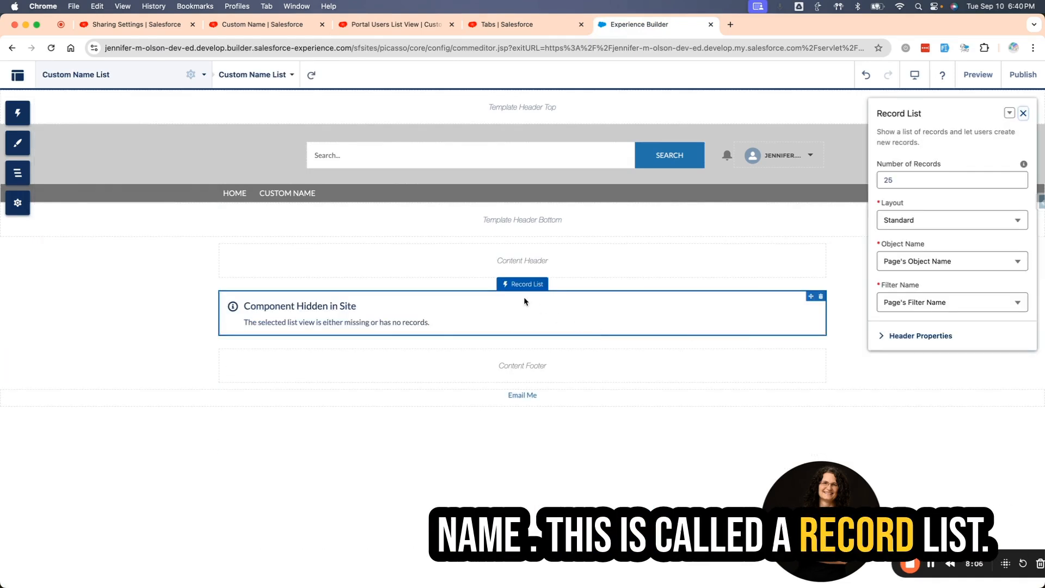
Search the component library for "list" to see the available record list components, and close the library.
{"action": "left_click", "coordinate": [17, 112]}
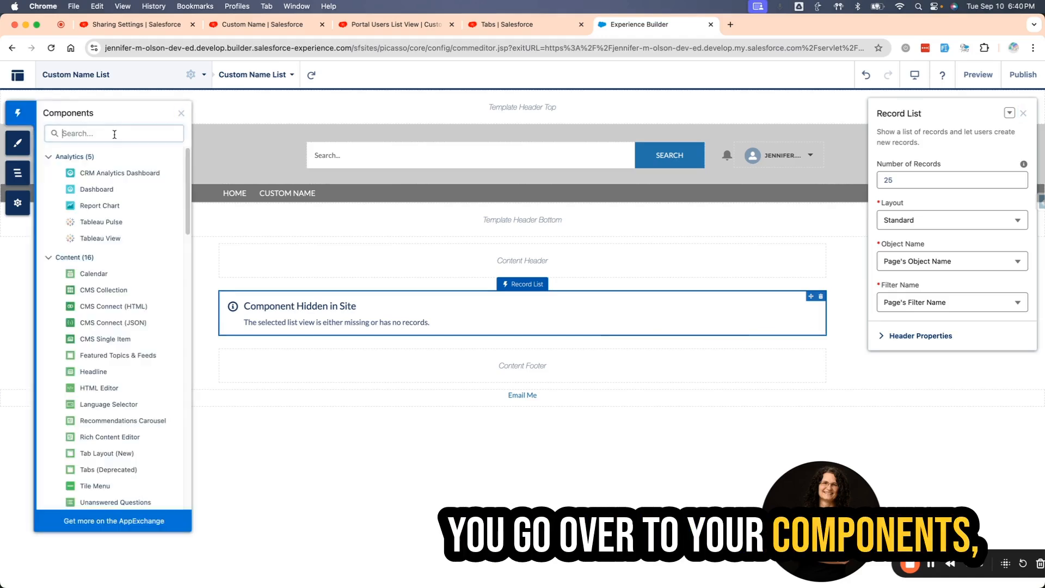
{"action": "type", "text": "list"}
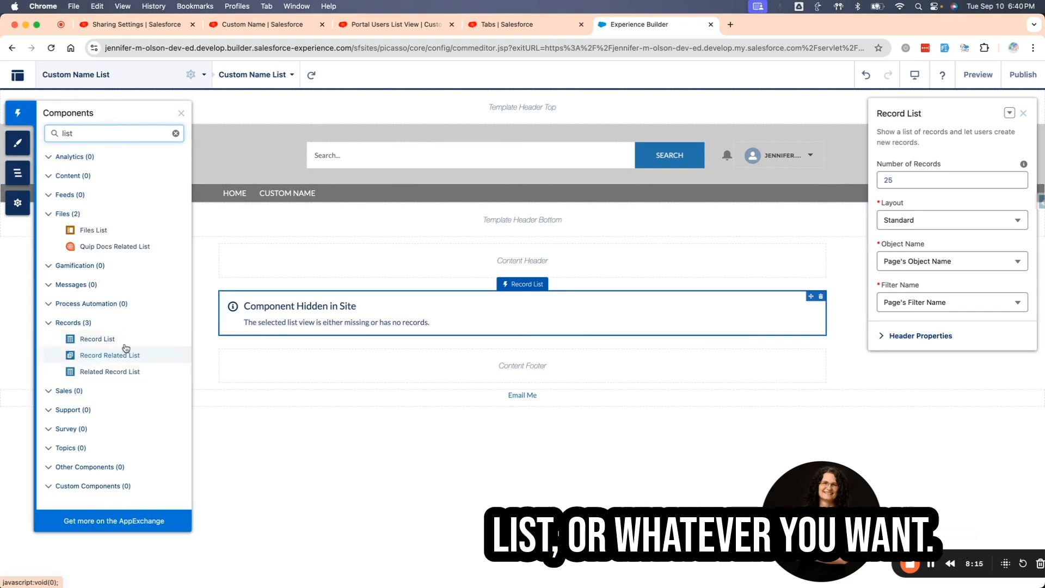
{"action": "left_click", "coordinate": [182, 113]}
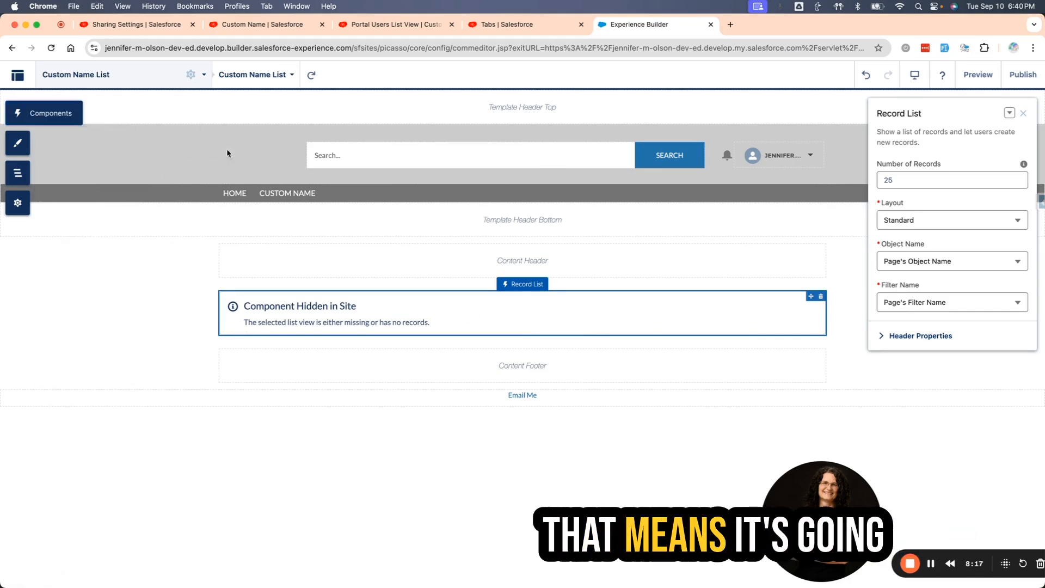
Set the Record List to the Full layout with Custom Name as the object and Portal Users List View as the filter.
{"action": "left_click", "coordinate": [922, 226]}
{"action": "left_click", "coordinate": [904, 274]}
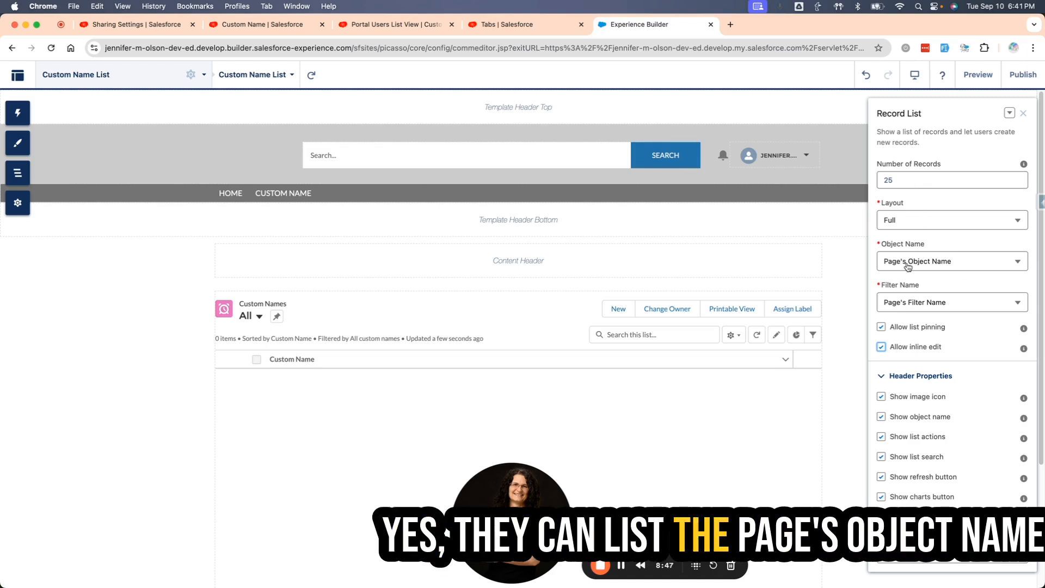
{"action": "left_click", "coordinate": [908, 265]}
{"action": "scroll", "coordinate": [917, 449], "scroll_direction": "down", "scroll_amount": 3}
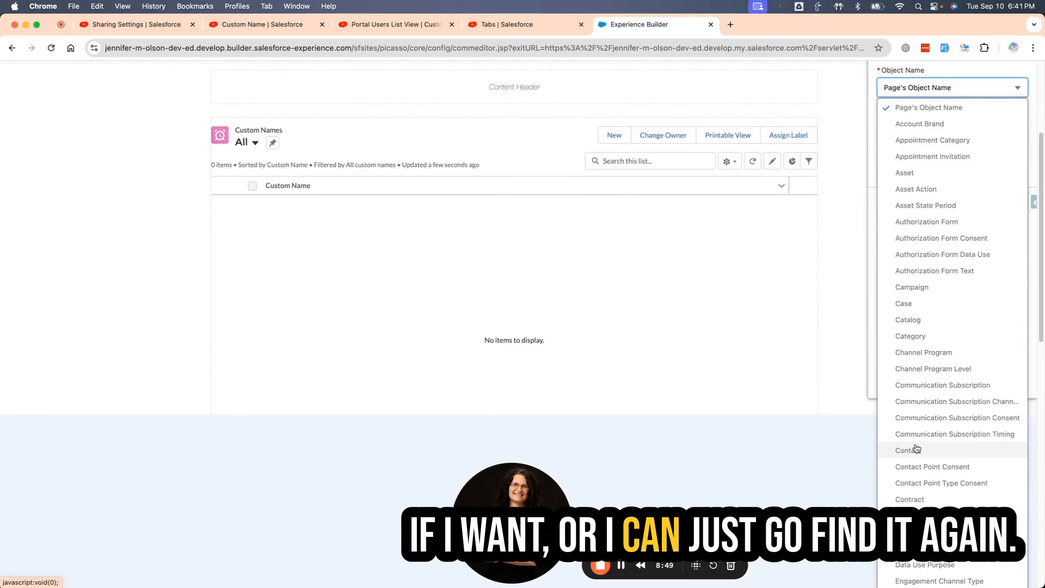
{"action": "left_click", "coordinate": [919, 473]}
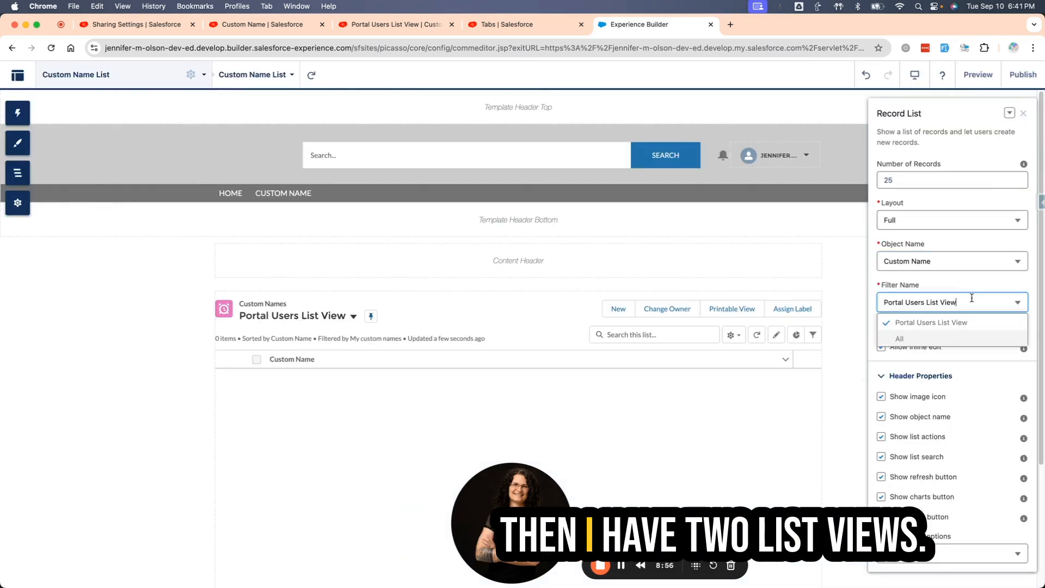
{"action": "left_click", "coordinate": [912, 323]}
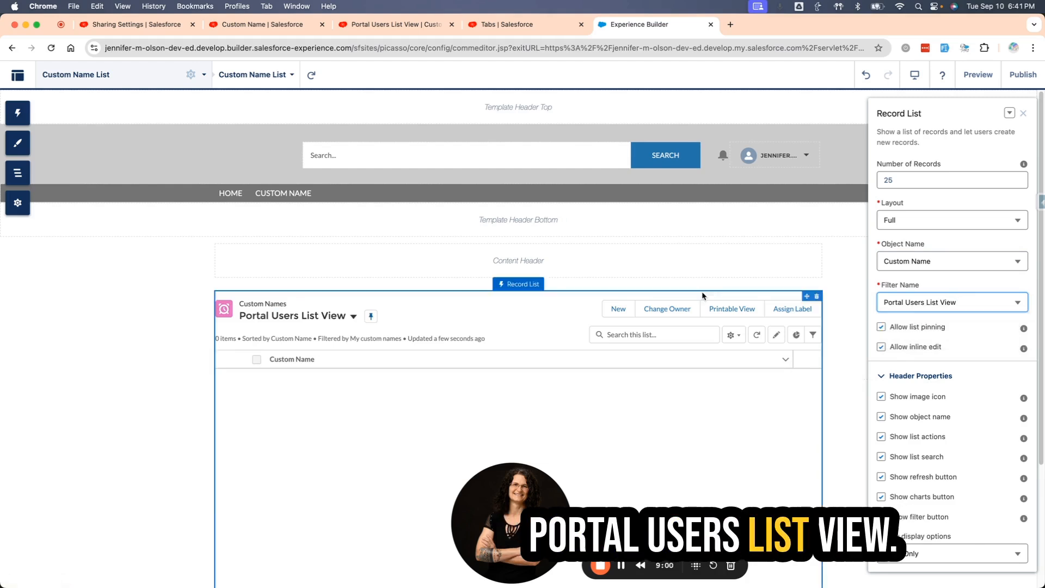
Preview the Custom Name List page, switch the list view to All and back to Portal Users List View, and return to the builder.
{"action": "left_click", "coordinate": [996, 77]}
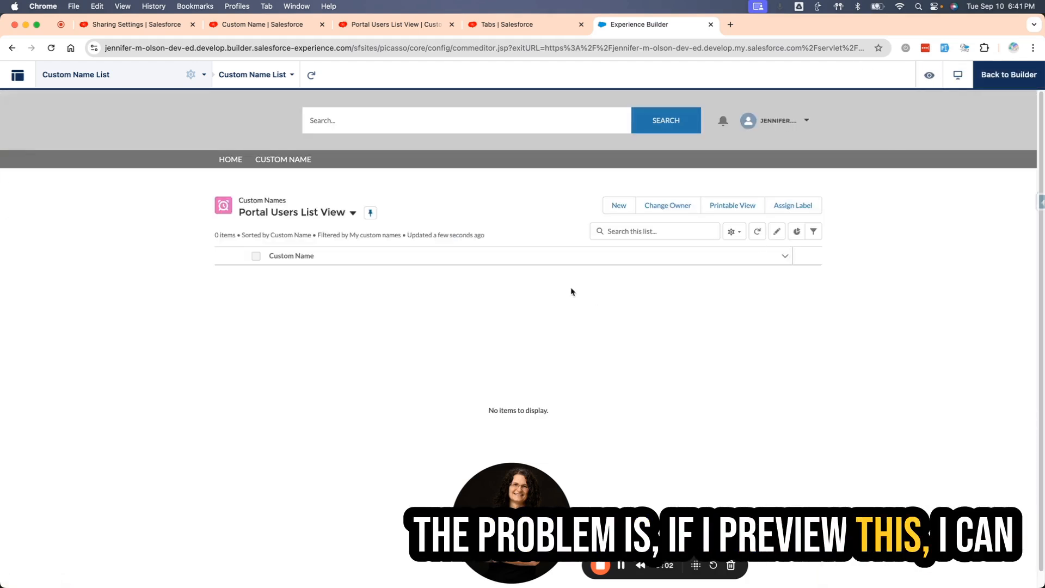
{"action": "left_click", "coordinate": [353, 212]}
{"action": "left_click", "coordinate": [269, 255]}
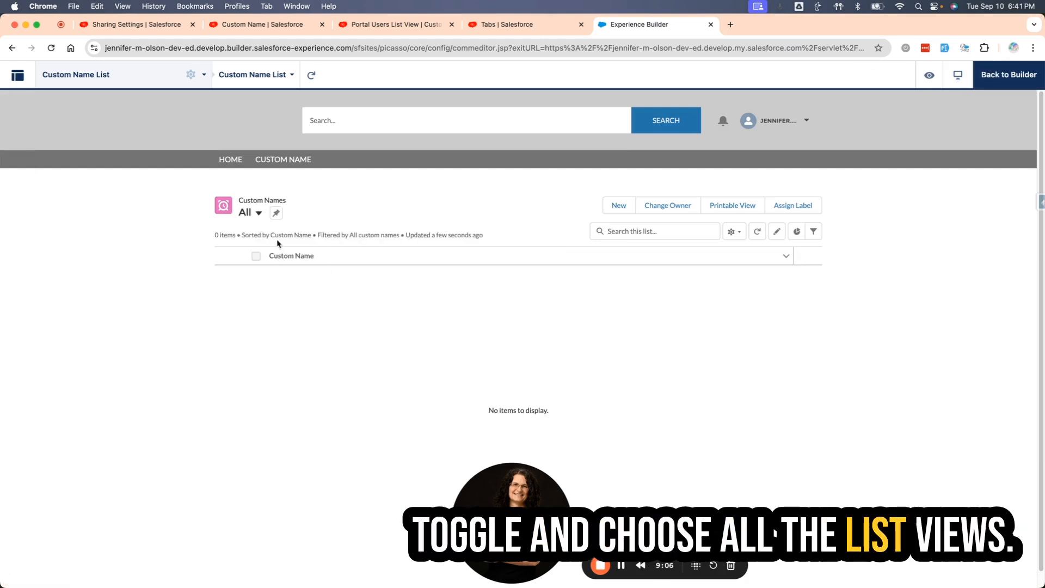
{"action": "left_click", "coordinate": [260, 213]}
{"action": "left_click", "coordinate": [273, 272]}
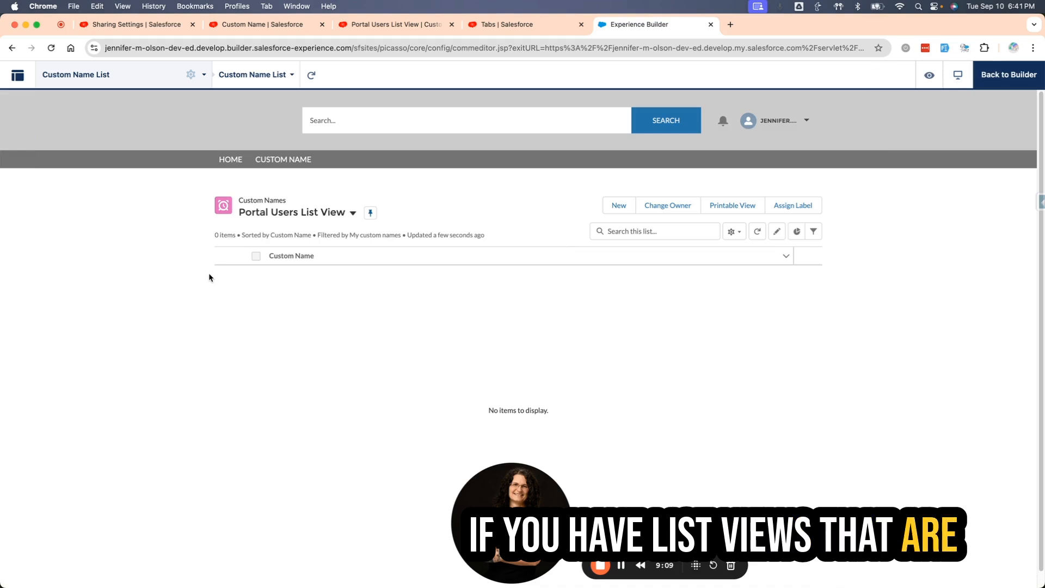
{"action": "left_click", "coordinate": [1008, 74]}
Disable list pinning and inline edit for the Record List component.
{"action": "left_click", "coordinate": [369, 322]}
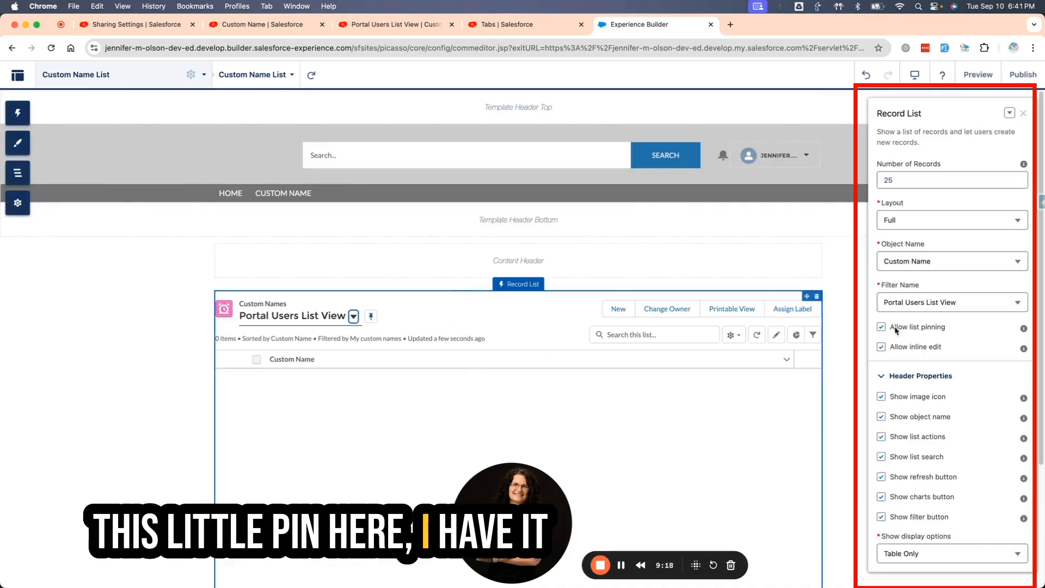
{"action": "left_click", "coordinate": [882, 328]}
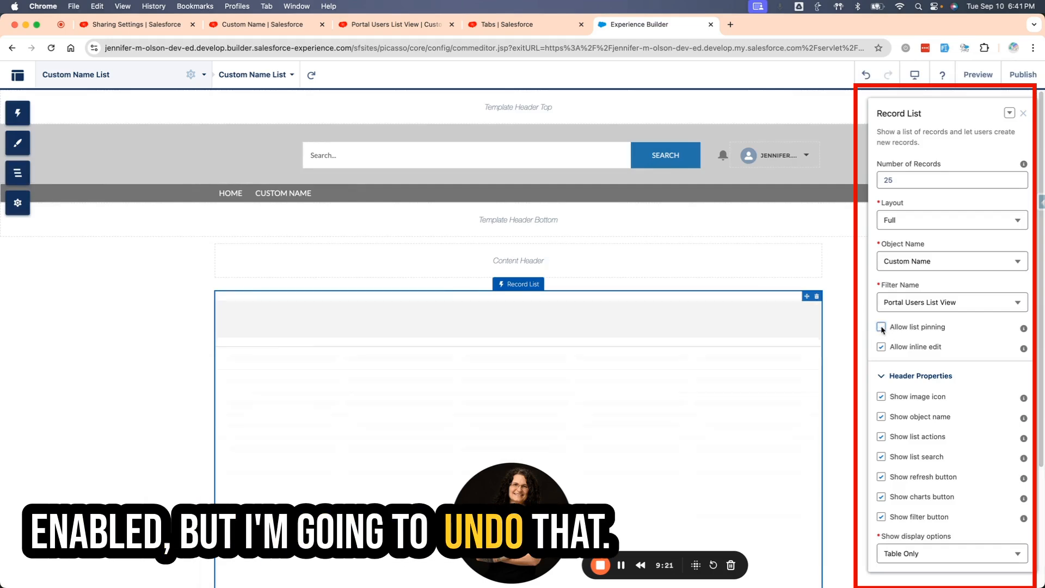
{"action": "left_click", "coordinate": [881, 347]}
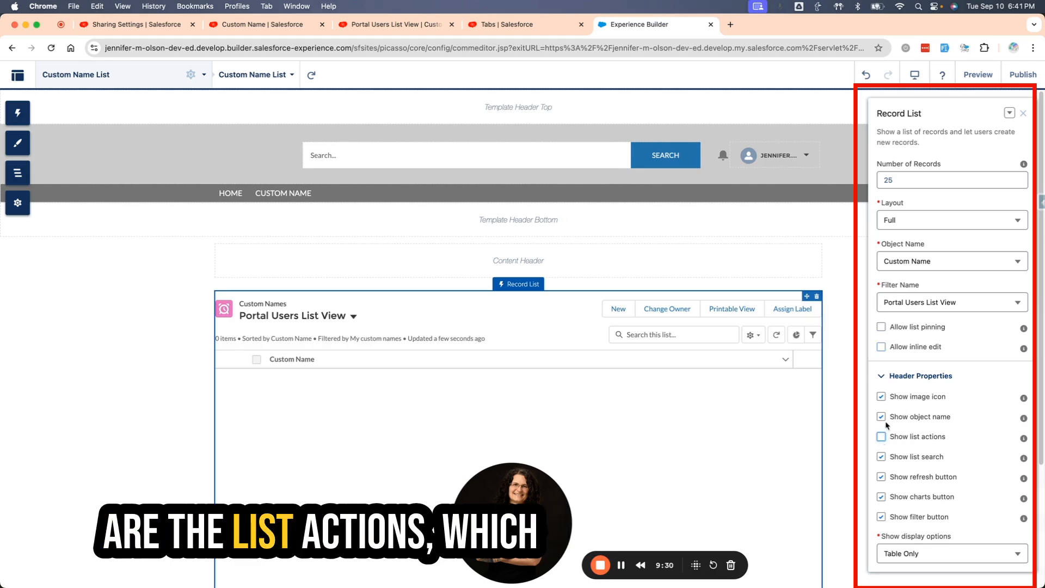
Hide the Record List's list actions, list search, refresh, charts and filter buttons, and keep the display options at Table Only.
{"action": "left_click", "coordinate": [881, 437]}
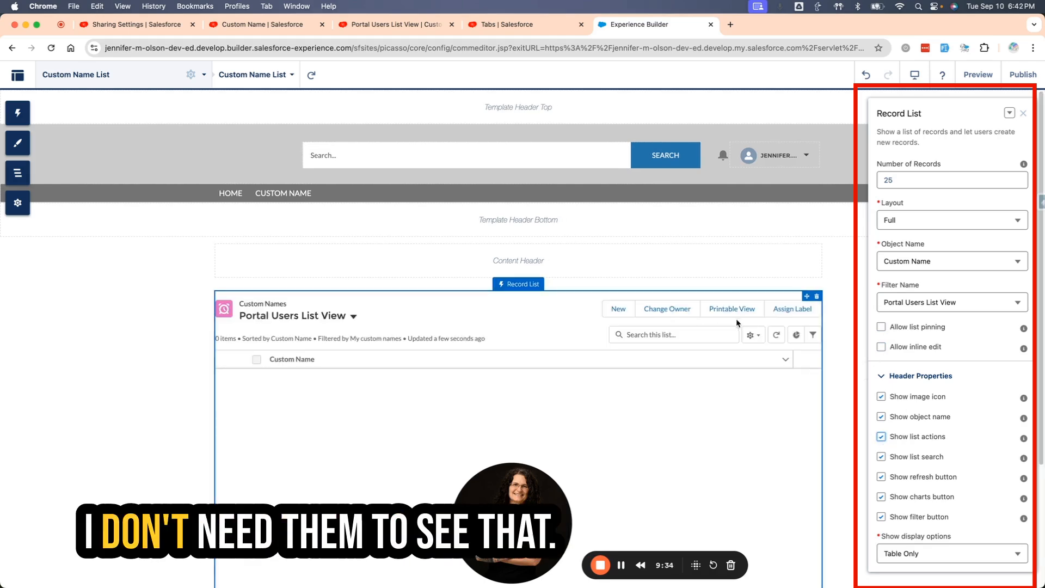
{"action": "left_click", "coordinate": [881, 437]}
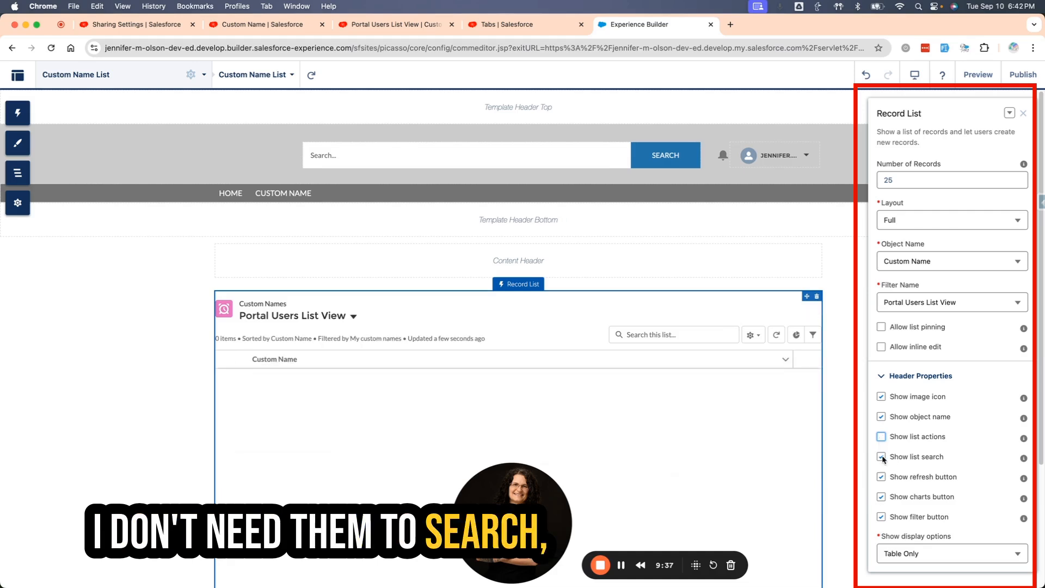
{"action": "left_click", "coordinate": [881, 456]}
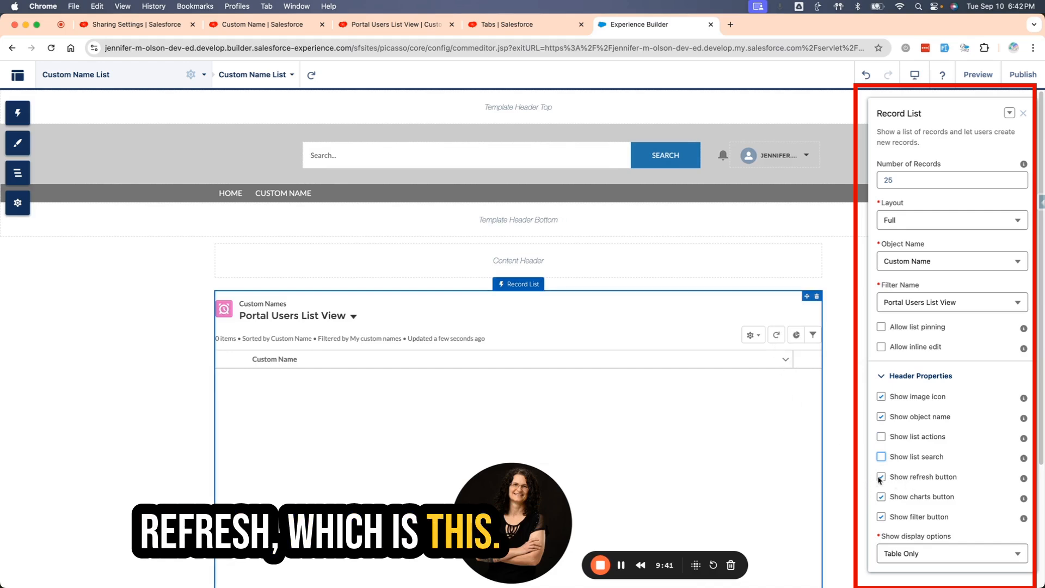
{"action": "left_click", "coordinate": [881, 477]}
{"action": "left_click", "coordinate": [881, 497]}
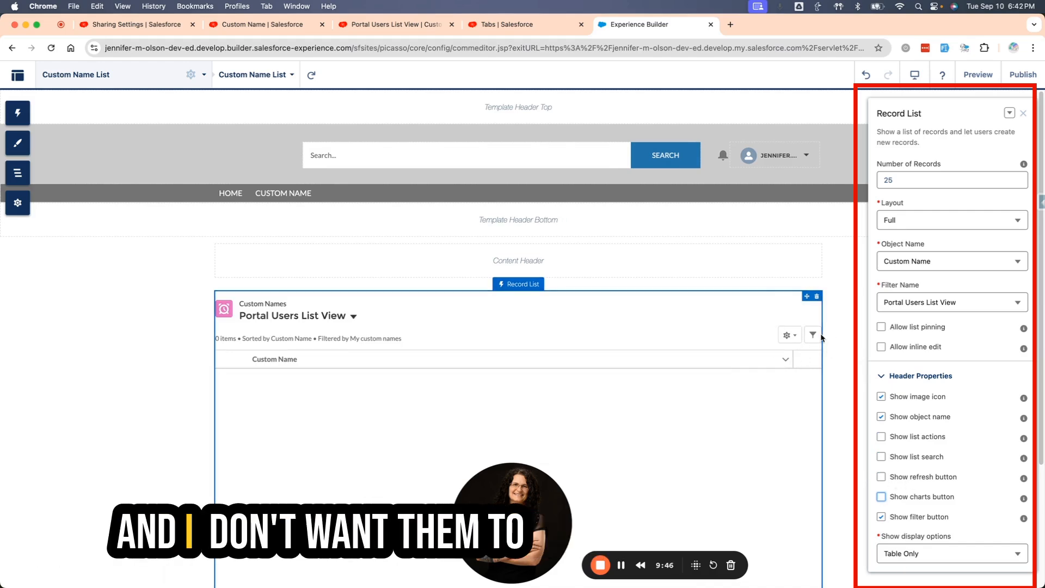
{"action": "left_click", "coordinate": [881, 517]}
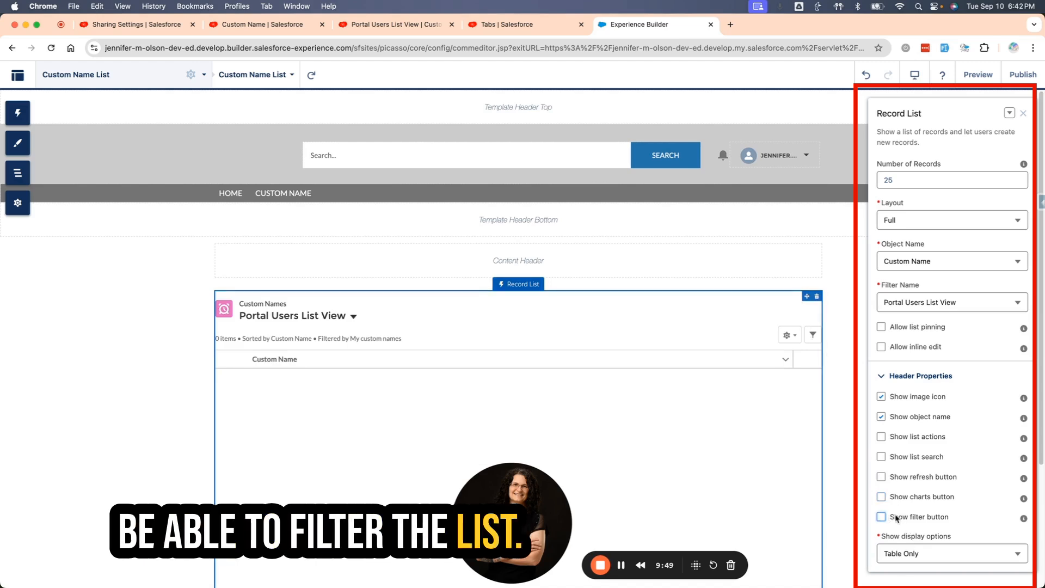
{"action": "left_click", "coordinate": [951, 558]}
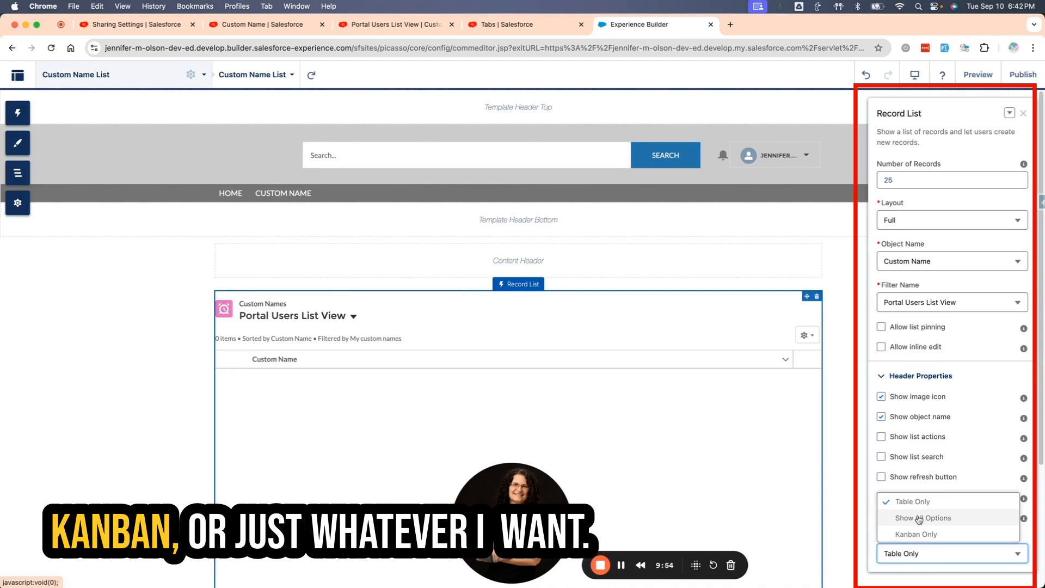
{"action": "left_click", "coordinate": [908, 502]}
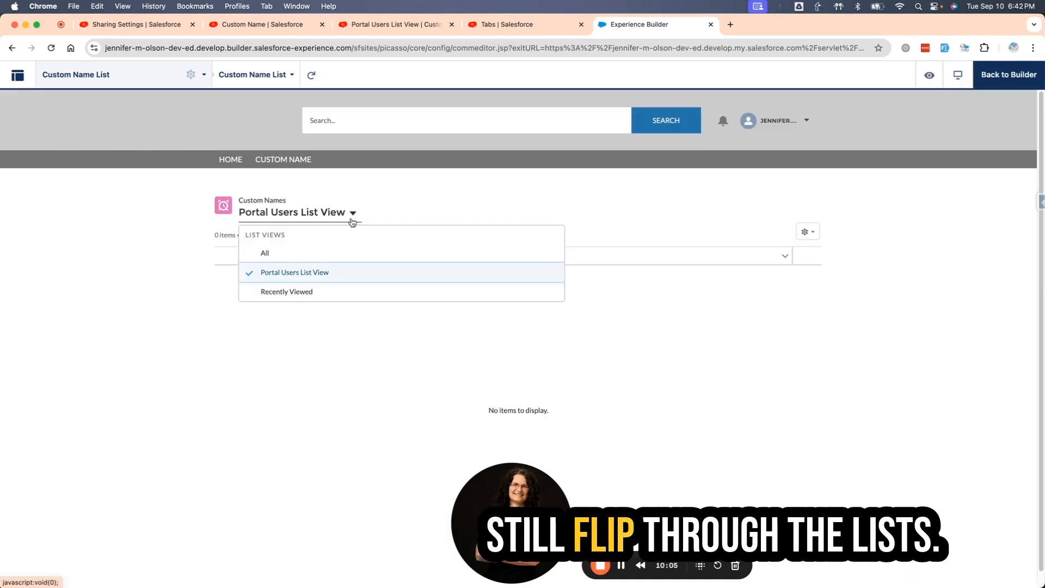
Return to the builder, set the Record List's layout to Compact, and publish the site.
{"action": "left_click", "coordinate": [1007, 75]}
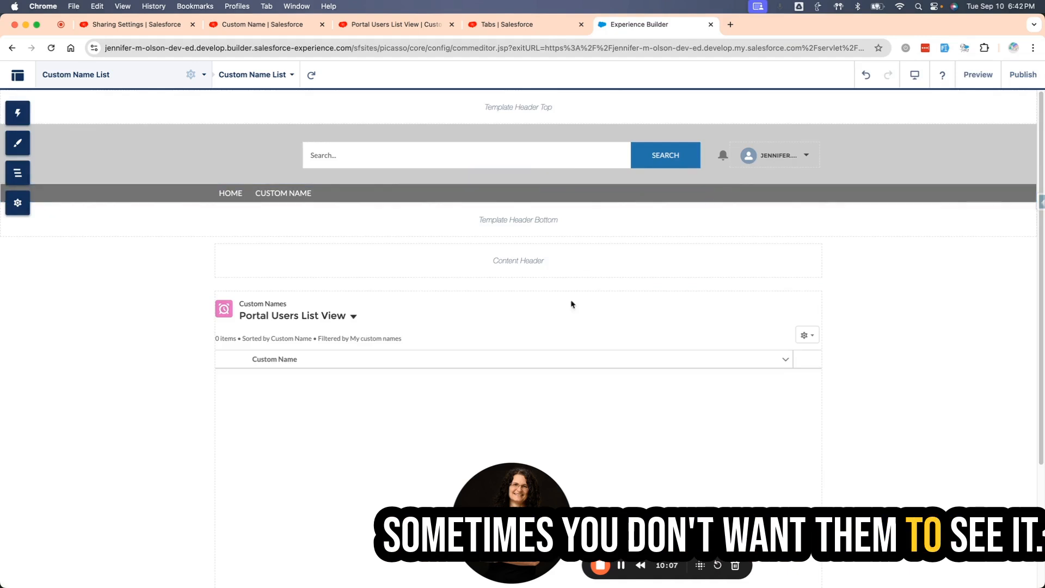
{"action": "left_click", "coordinate": [571, 304]}
{"action": "left_click", "coordinate": [955, 220]}
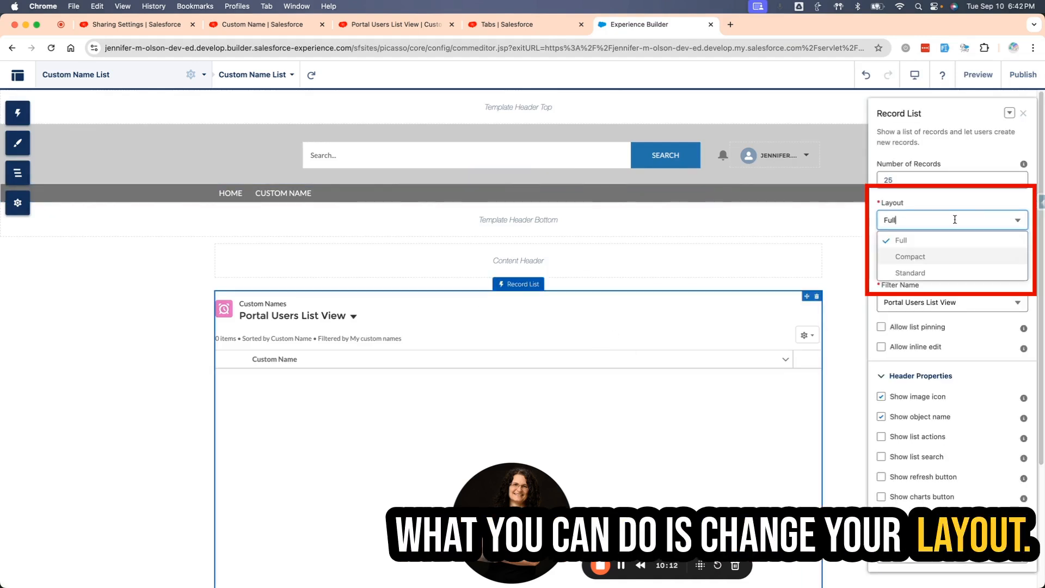
{"action": "left_click", "coordinate": [901, 255]}
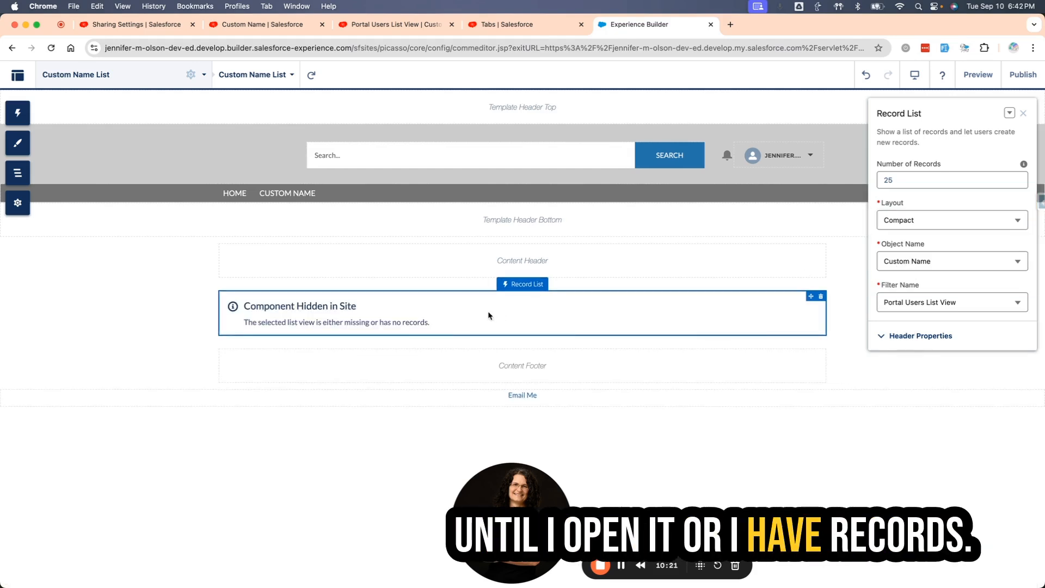
{"action": "left_click", "coordinate": [1024, 75]}
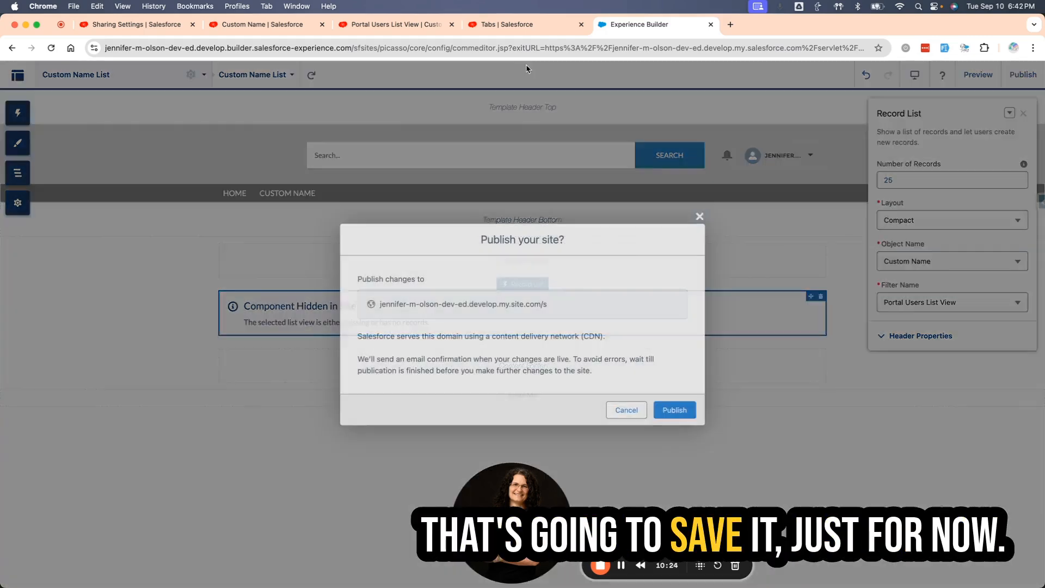
{"action": "left_click", "coordinate": [675, 410]}
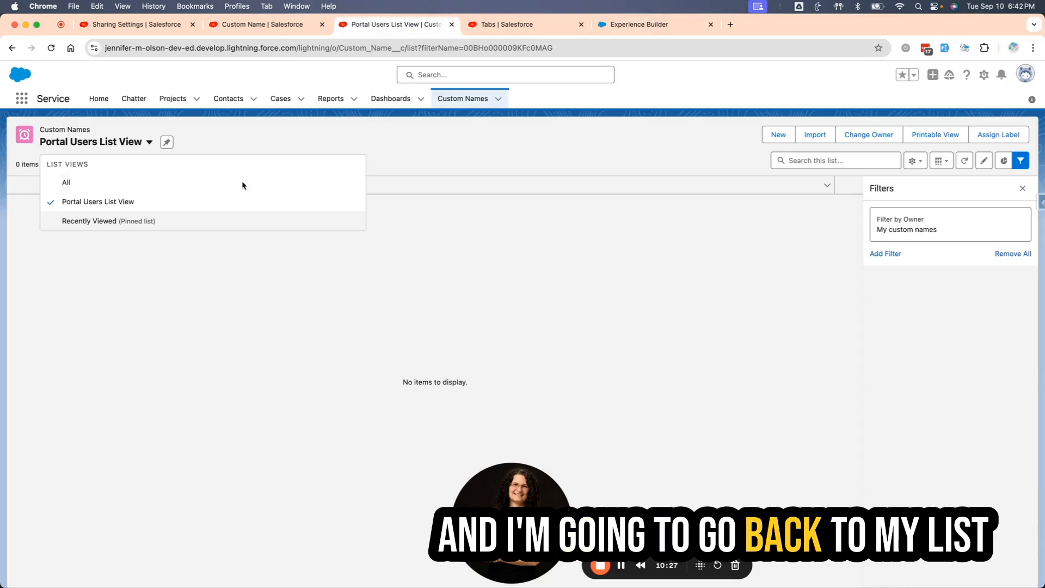
Add the Description and Status fields to the visible fields of the Portal Users List View and save.
{"action": "left_click", "coordinate": [233, 201]}
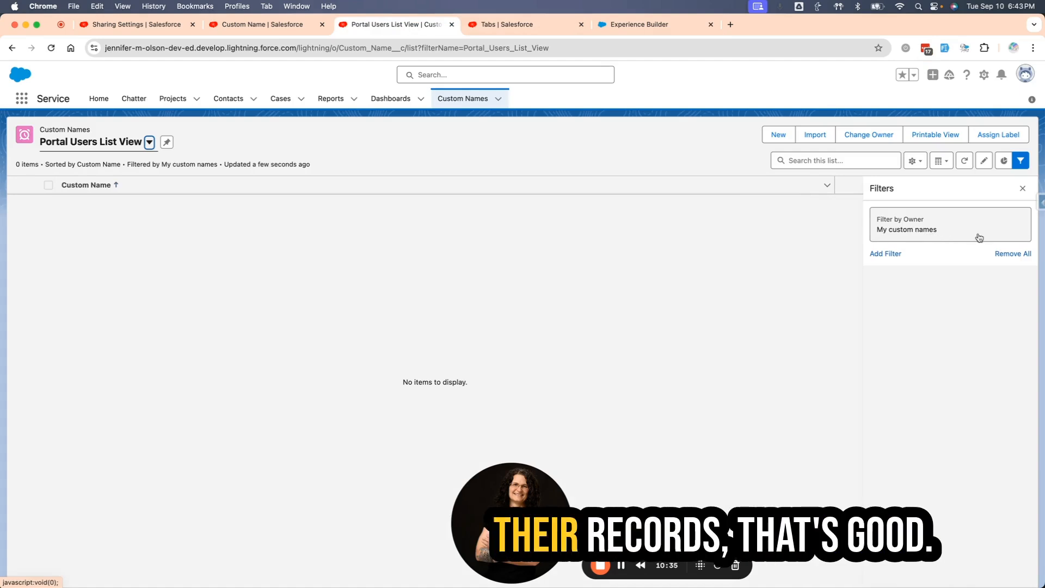
{"action": "left_click", "coordinate": [912, 162]}
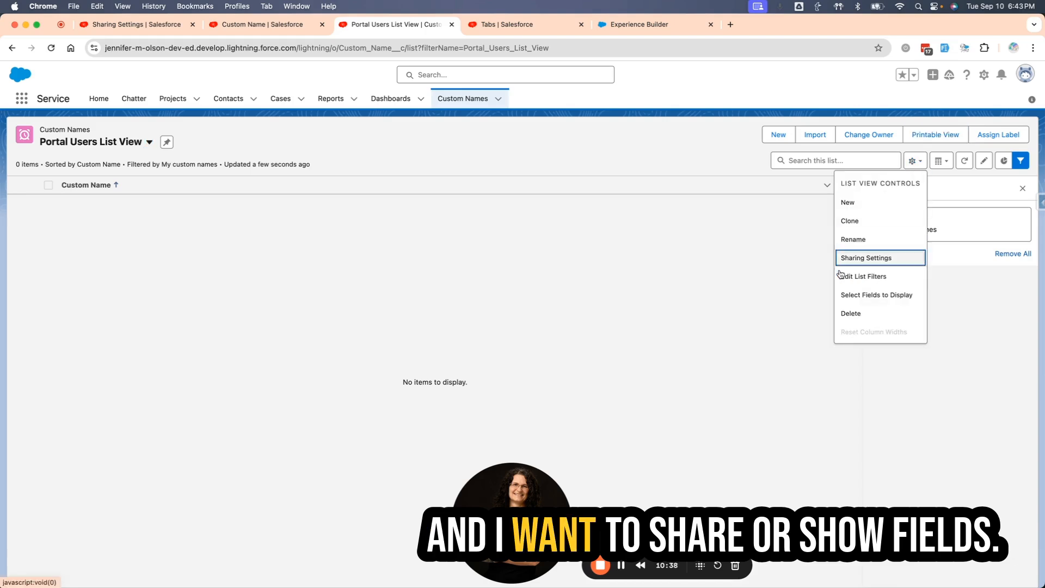
{"action": "left_click", "coordinate": [874, 295]}
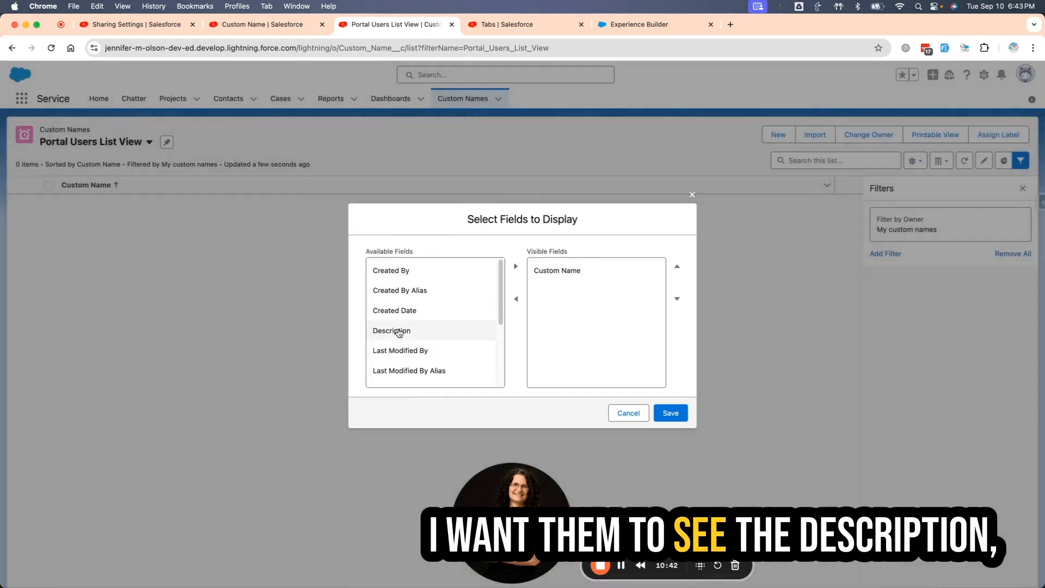
{"action": "left_click", "coordinate": [398, 331]}
{"action": "left_click", "coordinate": [516, 266]}
{"action": "scroll", "coordinate": [427, 348], "scroll_direction": "down", "scroll_amount": 5}
{"action": "left_click", "coordinate": [414, 376]}
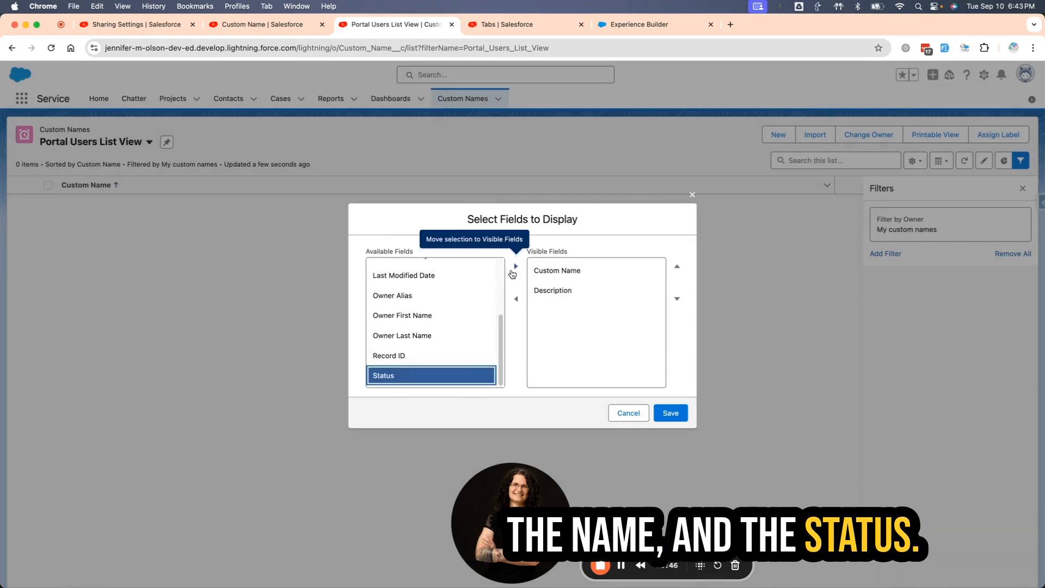
{"action": "left_click", "coordinate": [515, 268]}
{"action": "left_click", "coordinate": [670, 412]}
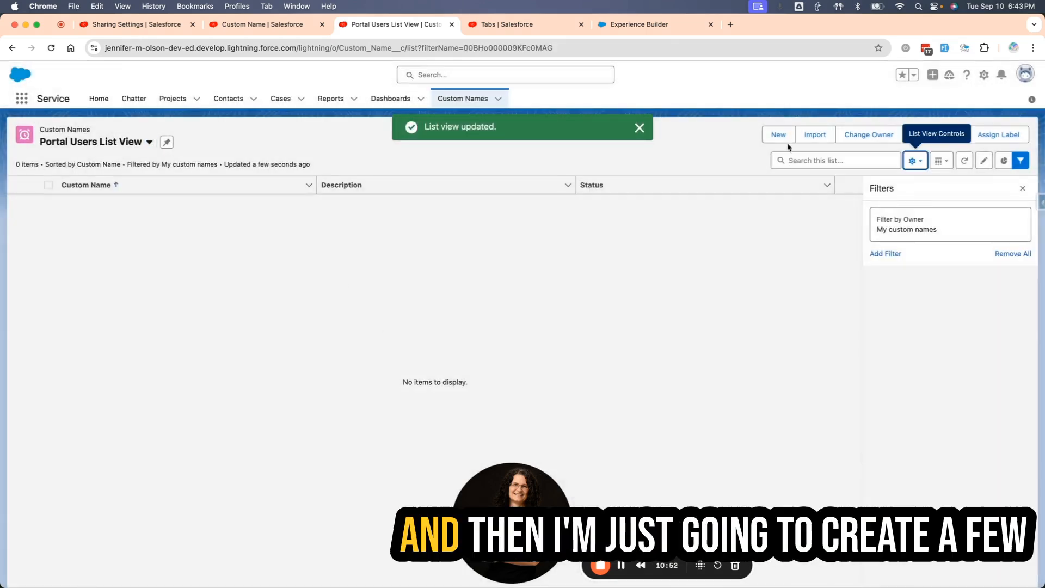
Create the Custom Name records Sample Test 1 (Order Created) and Sample Test 2 (In Process), each with a lorem ipsum description.
{"action": "left_click", "coordinate": [778, 135]}
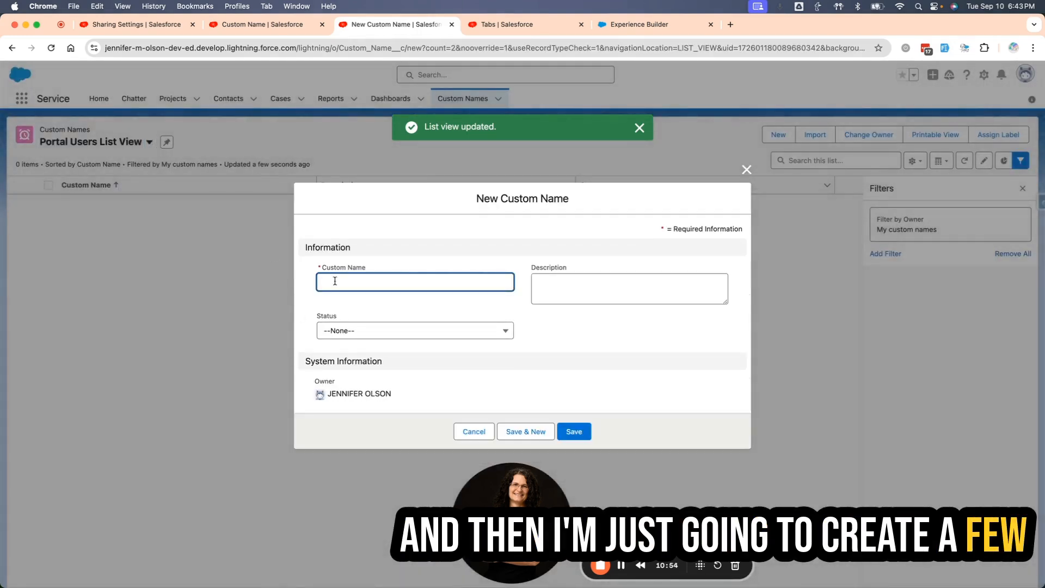
{"action": "type", "text": "S"}
{"action": "left_click", "coordinate": [576, 287]}
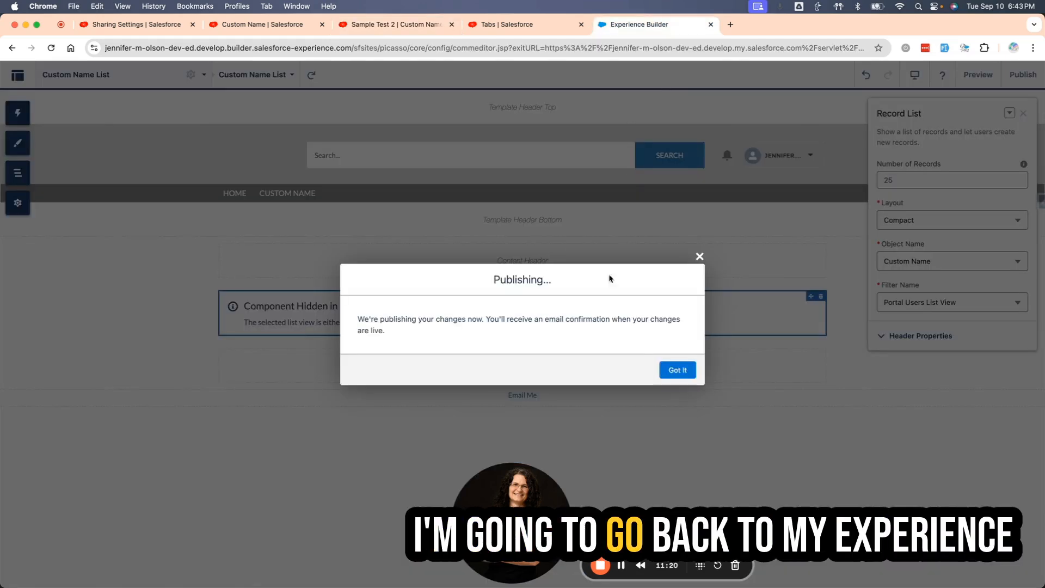
Back in Experience Builder, dismiss the publishing notice, try the Record List's Full and Compact layouts, and set its layout to Standard.
{"action": "left_click", "coordinate": [677, 369]}
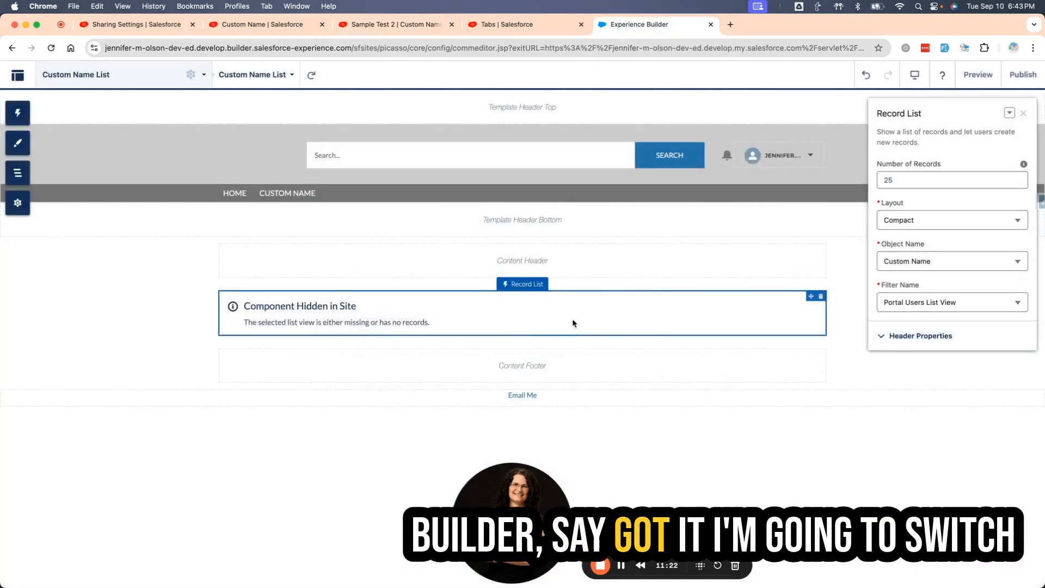
{"action": "left_click", "coordinate": [920, 220]}
{"action": "left_click", "coordinate": [915, 257]}
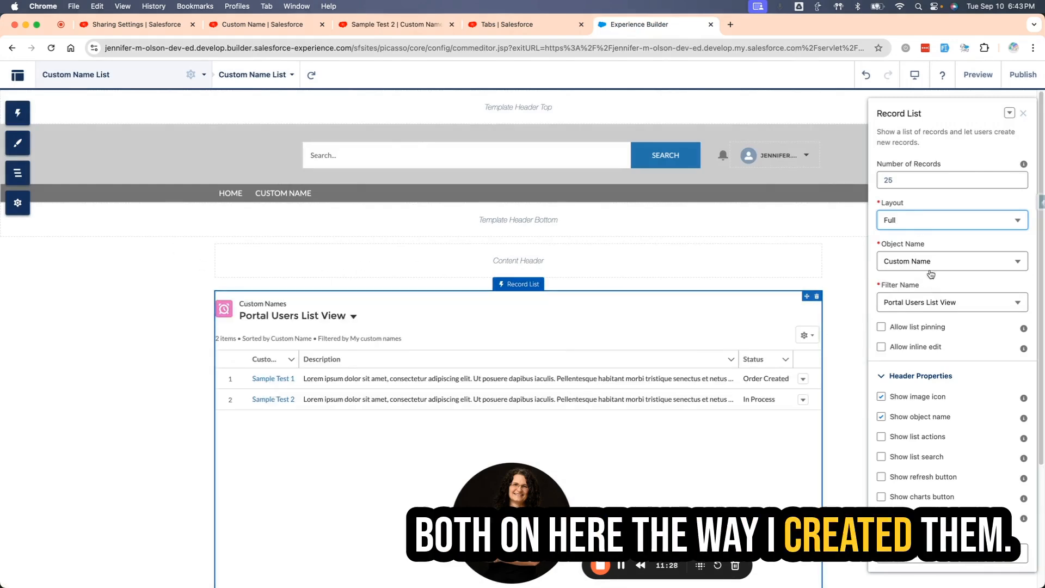
{"action": "left_click", "coordinate": [168, 369]}
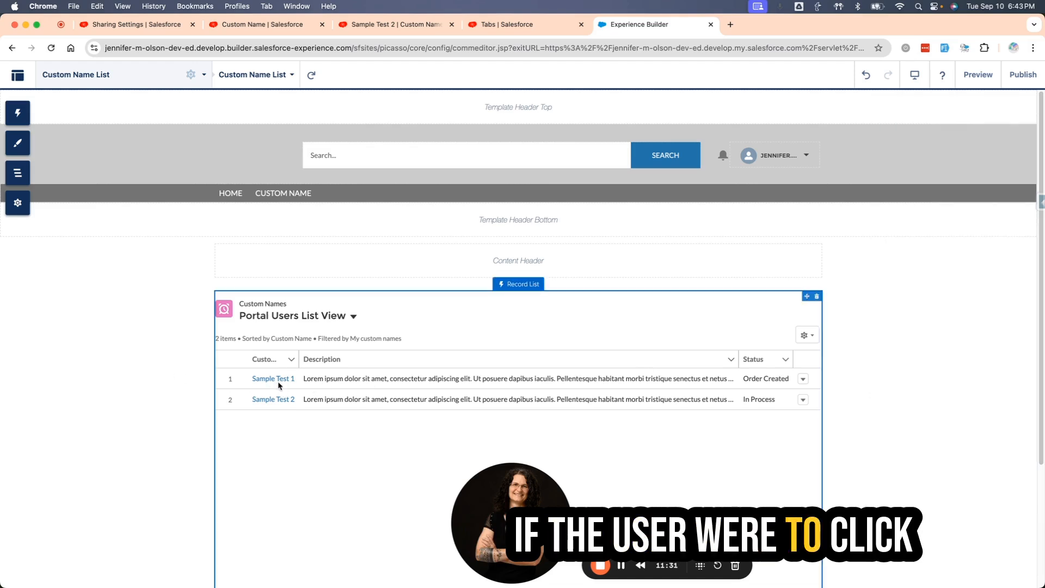
{"action": "left_click", "coordinate": [805, 318]}
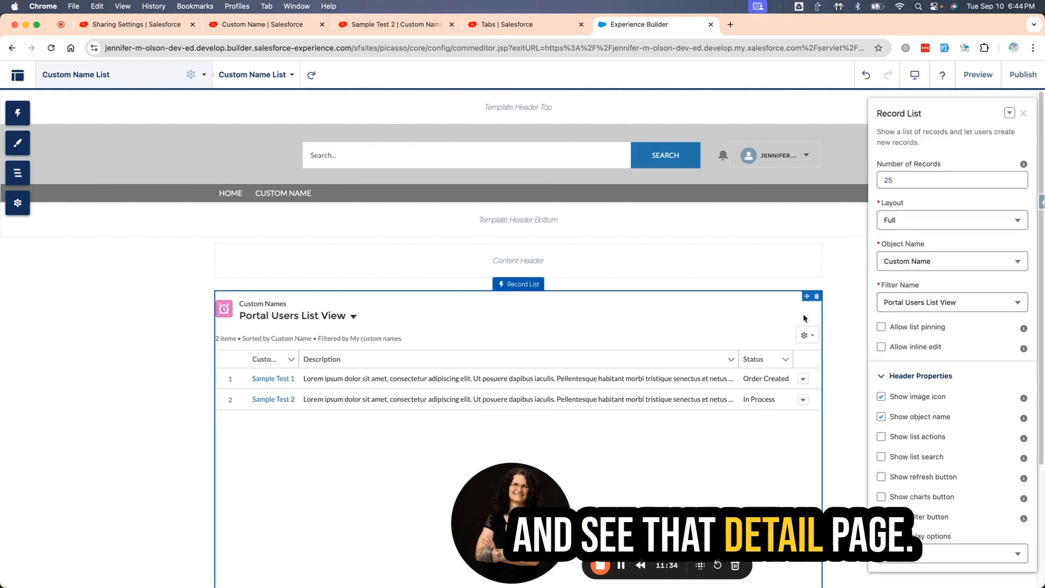
{"action": "left_click", "coordinate": [950, 220]}
{"action": "left_click", "coordinate": [945, 259]}
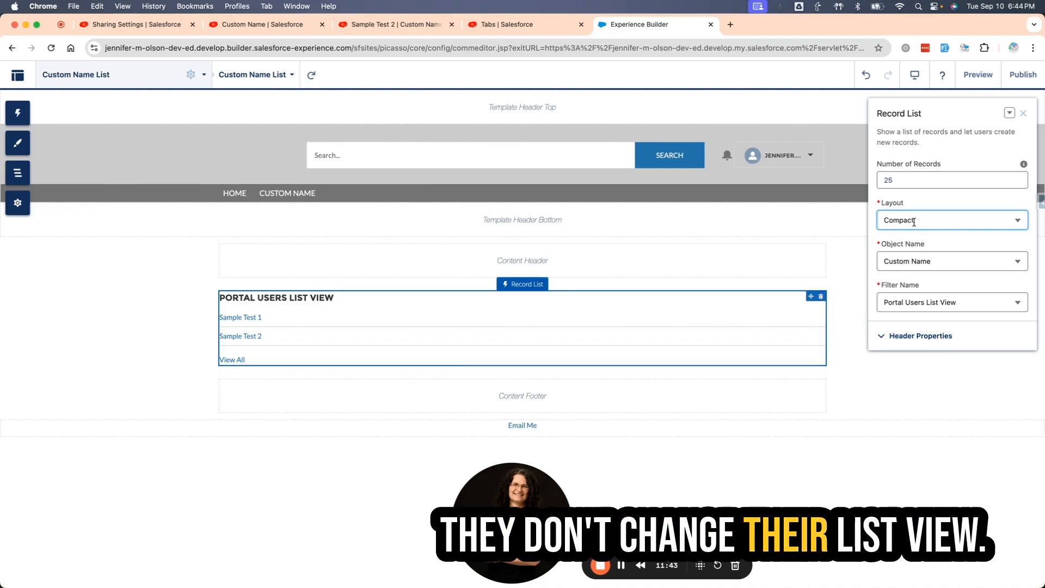
{"action": "left_click", "coordinate": [936, 221]}
{"action": "left_click", "coordinate": [933, 271]}
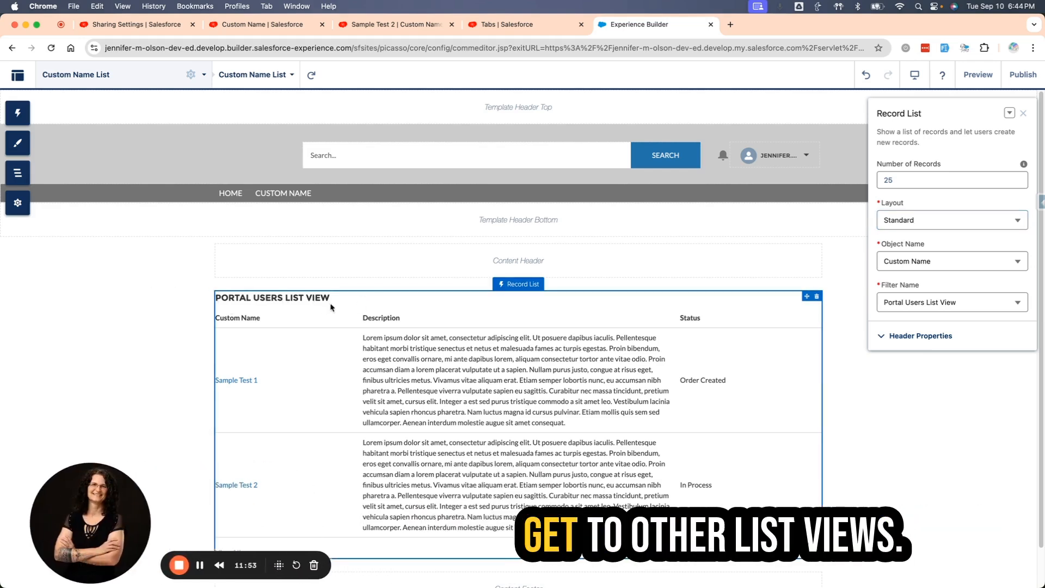
Preview the Custom Name List page, open the Sample Test 1 record to review its detail page, and return to the builder.
{"action": "left_click_drag", "start_coordinate": [94, 477], "coordinate": [148, 426]}
{"action": "left_click", "coordinate": [979, 75]}
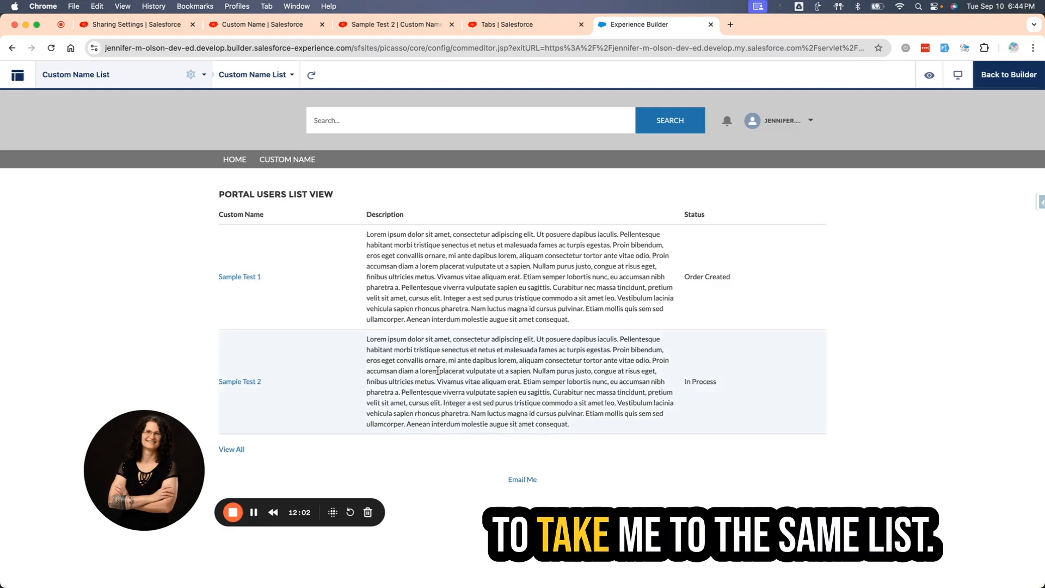
{"action": "left_click", "coordinate": [245, 278]}
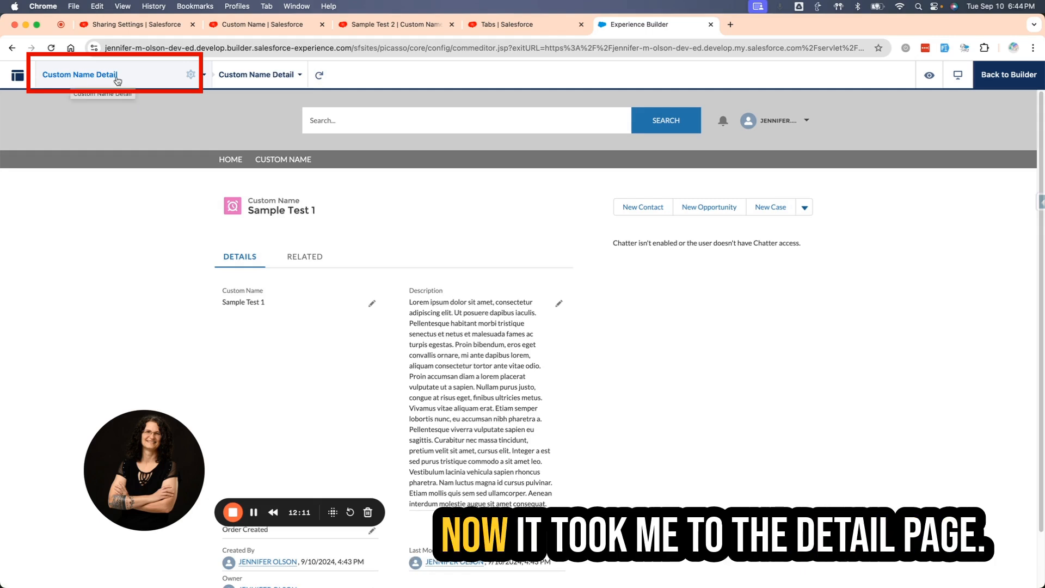
{"action": "scroll", "coordinate": [726, 401], "scroll_direction": "down", "scroll_amount": 2}
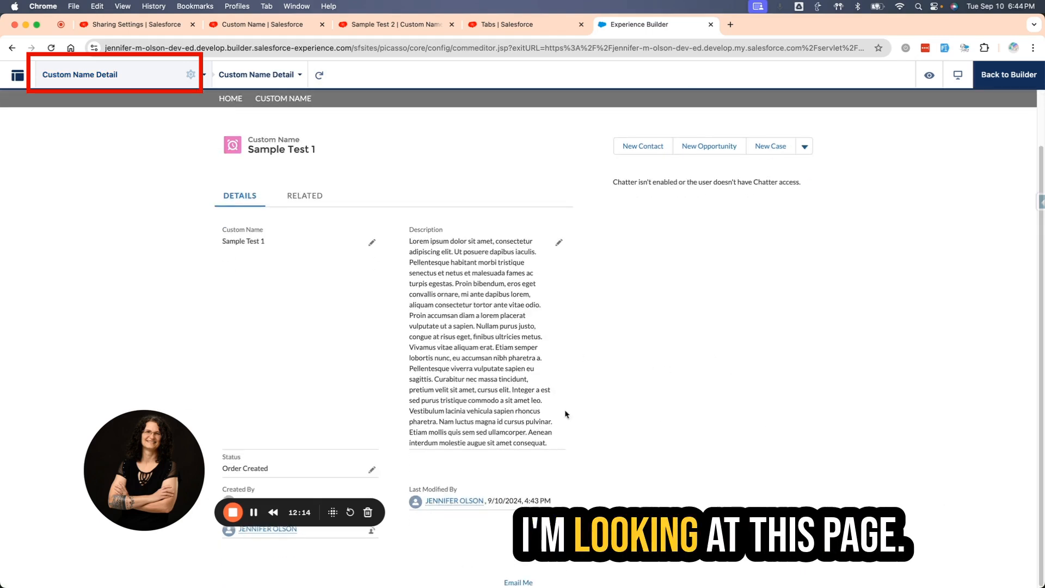
{"action": "mouse_move", "coordinate": [154, 442]}
{"action": "left_mouse_down"}
{"action": "mouse_move", "coordinate": [104, 512]}
{"action": "mouse_move", "coordinate": [110, 493]}
{"action": "left_mouse_up"}
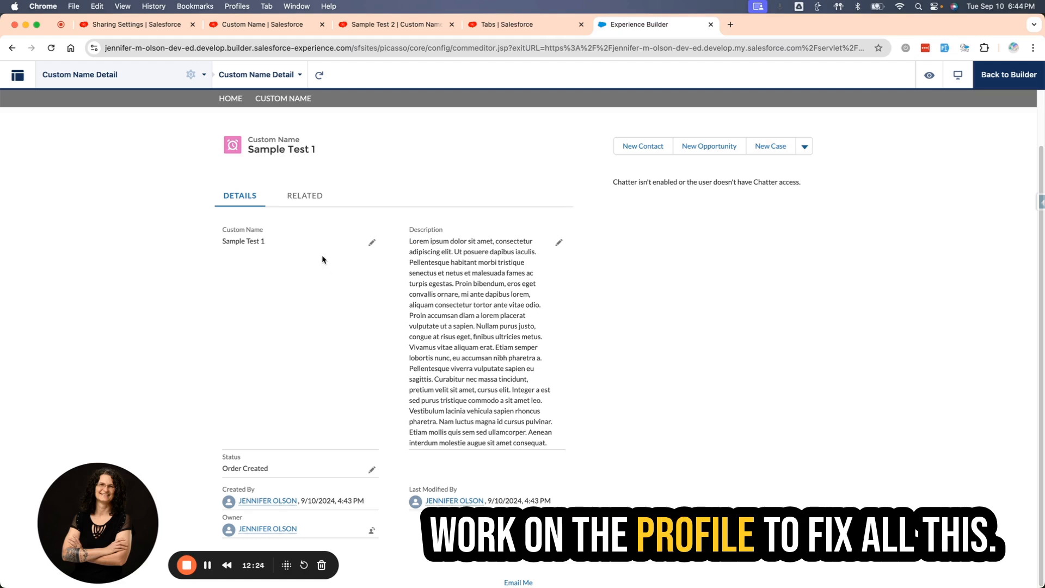
{"action": "left_click", "coordinate": [1009, 75]}
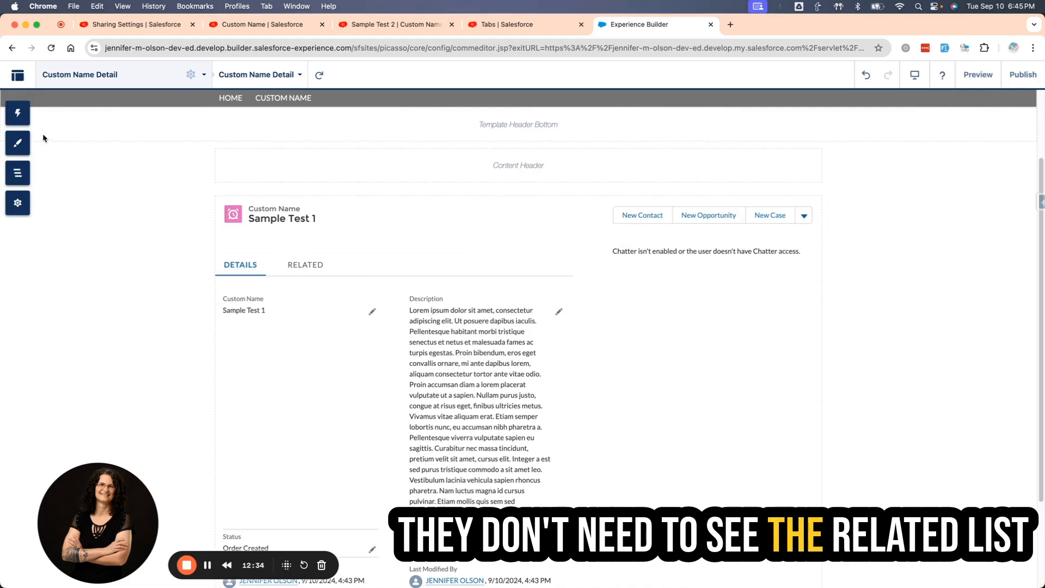
Search the components for "record" and place a Record Detail component above the record banner on the Custom Name Detail page.
{"action": "left_click", "coordinate": [18, 112]}
{"action": "type", "text": "reo"}
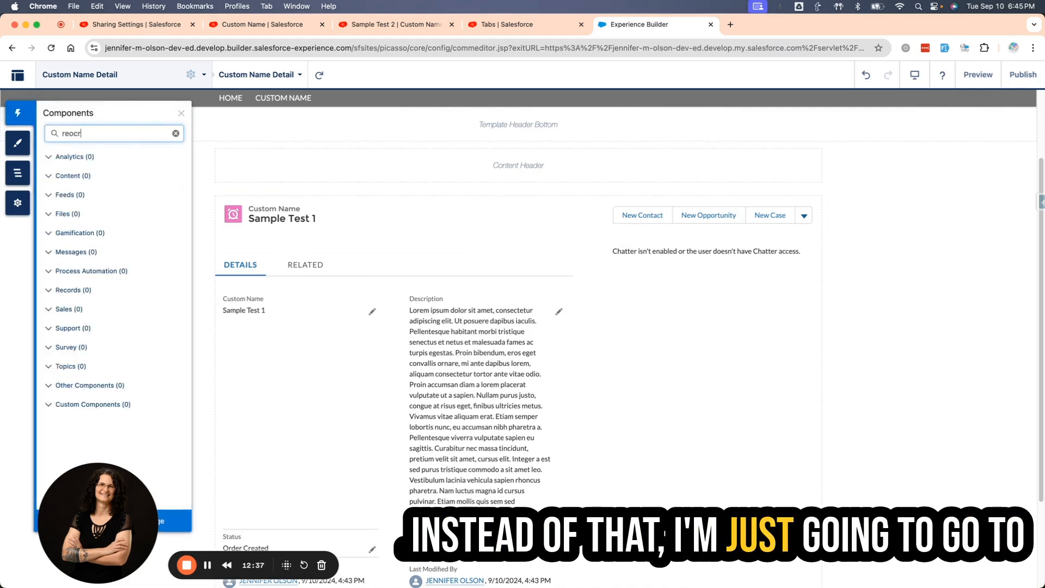
{"action": "type", "text": "cr"}
{"action": "key", "text": "BackSpace"}
{"action": "key", "text": "BackSpace"}
{"action": "key", "text": "BackSpace"}
{"action": "type", "text": "cprd"}
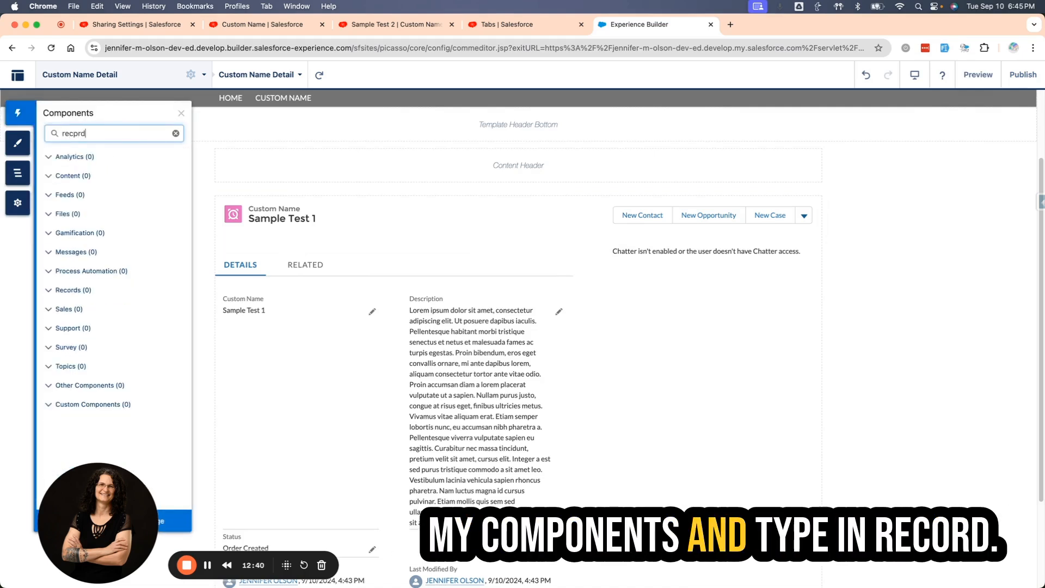
{"action": "key", "text": "BackSpace"}
{"action": "key", "text": "BackSpace"}
{"action": "key", "text": "BackSpace"}
{"action": "type", "text": "ord"}
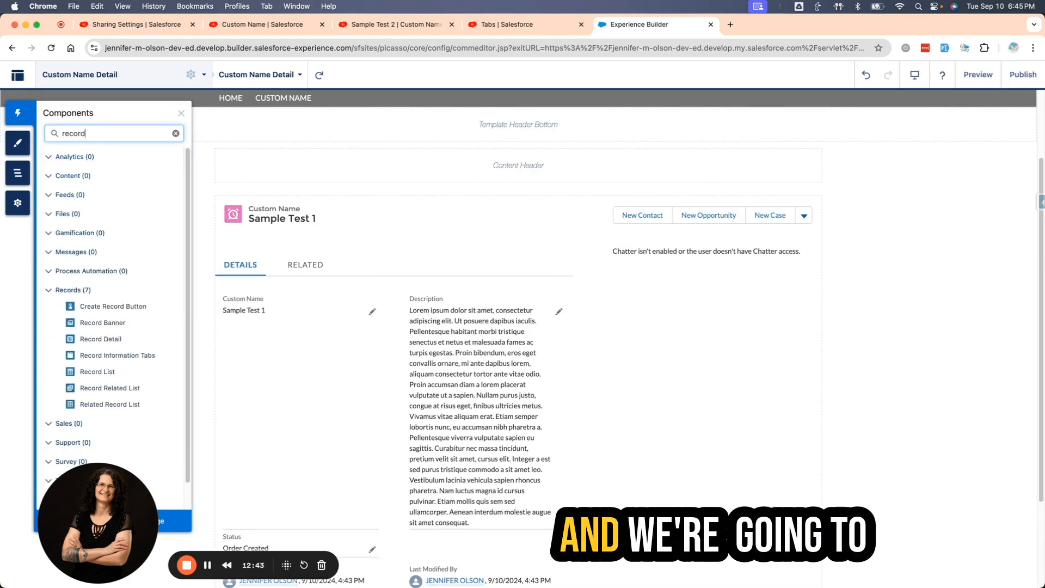
{"action": "left_click_drag", "start_coordinate": [91, 343], "coordinate": [352, 206]}
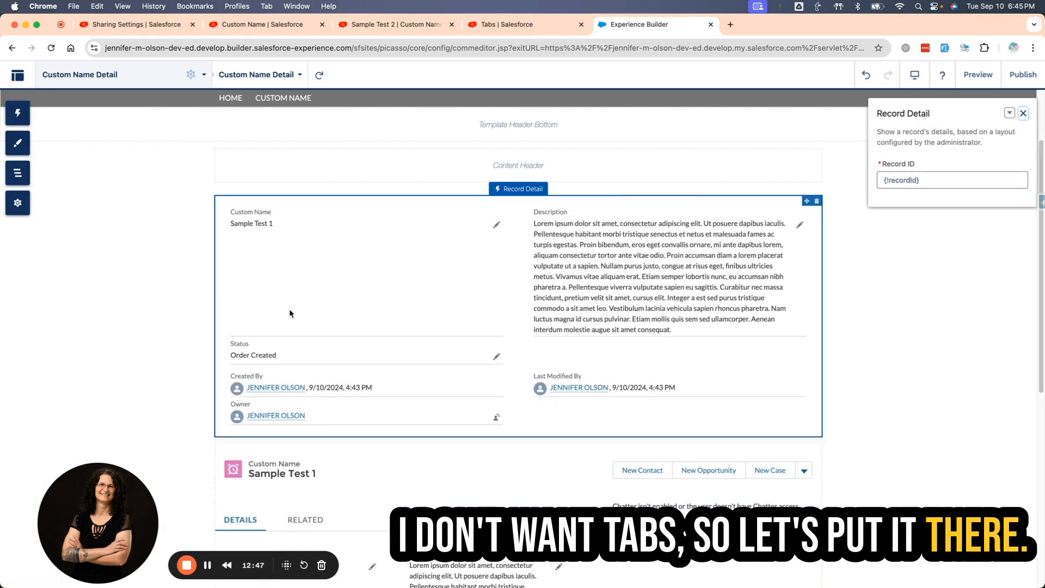
Delete the Record Information Tabs component from the Custom Name Detail page.
{"action": "left_click", "coordinate": [547, 546]}
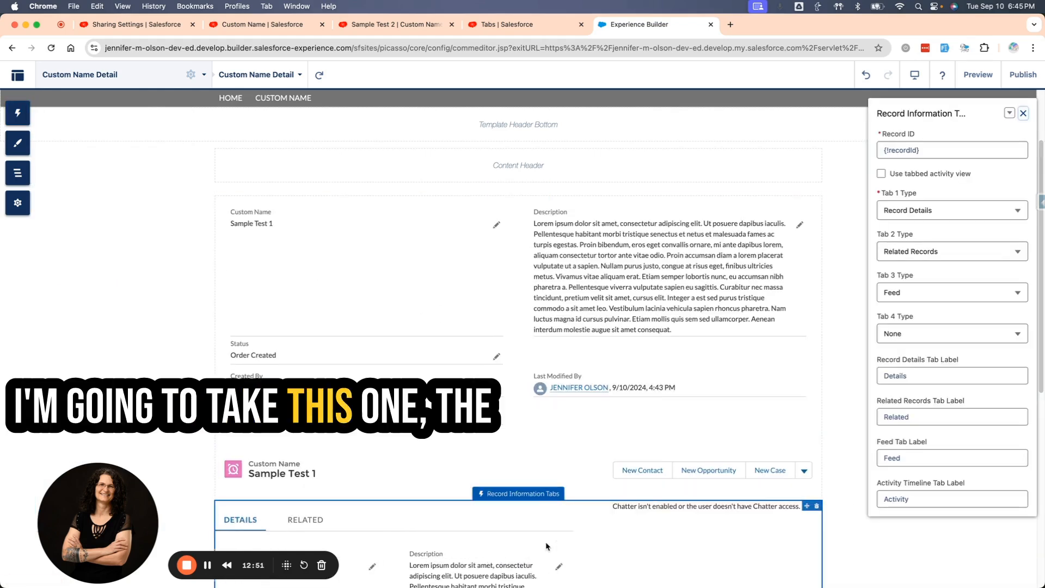
{"action": "left_click", "coordinate": [817, 507]}
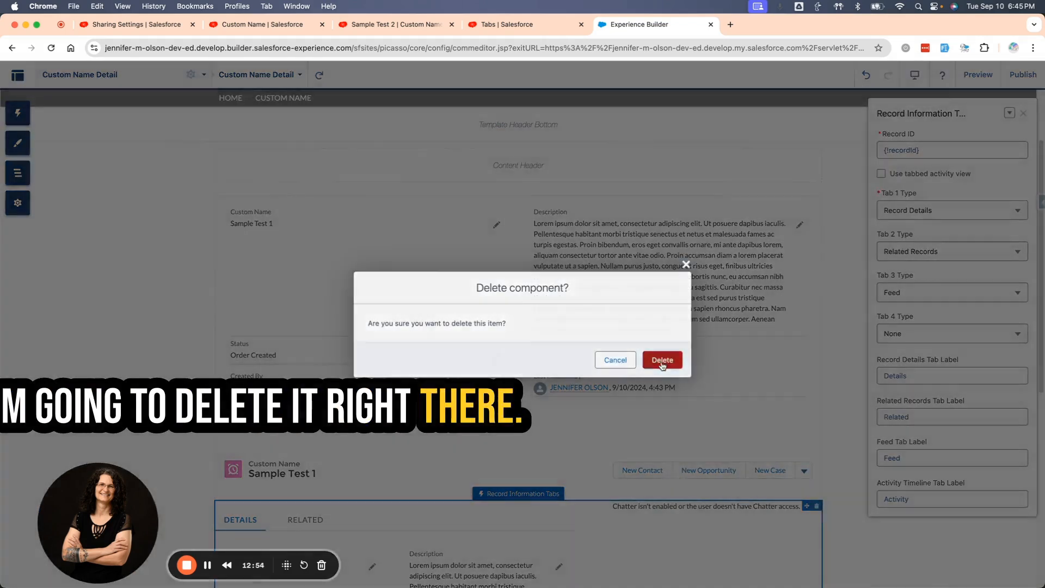
{"action": "left_click", "coordinate": [663, 359]}
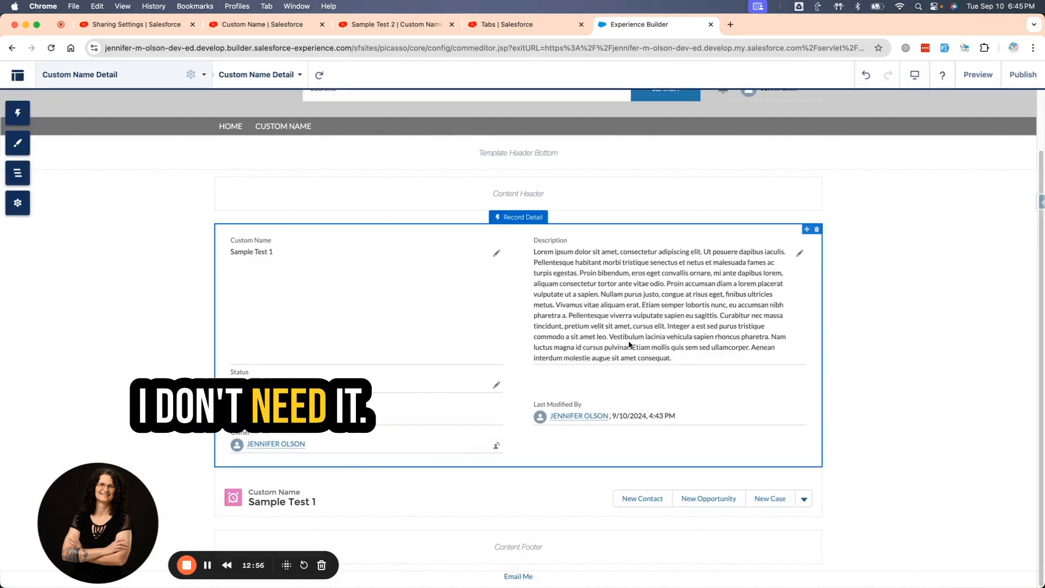
Move the Record Banner above the Record Detail component on the Custom Name Detail page and publish the site.
{"action": "left_click", "coordinate": [582, 581]}
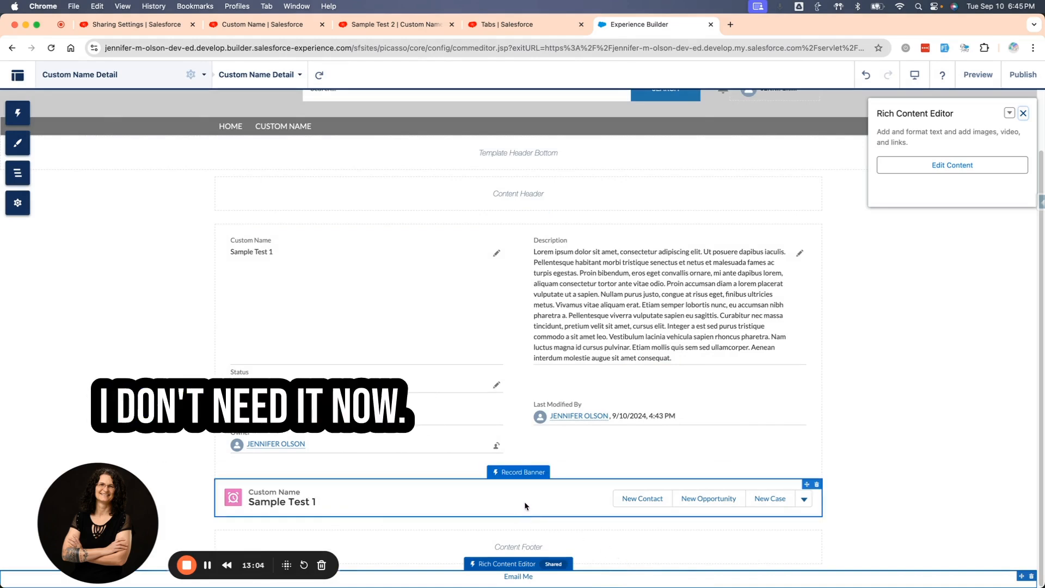
{"action": "left_click_drag", "start_coordinate": [521, 501], "coordinate": [506, 204]}
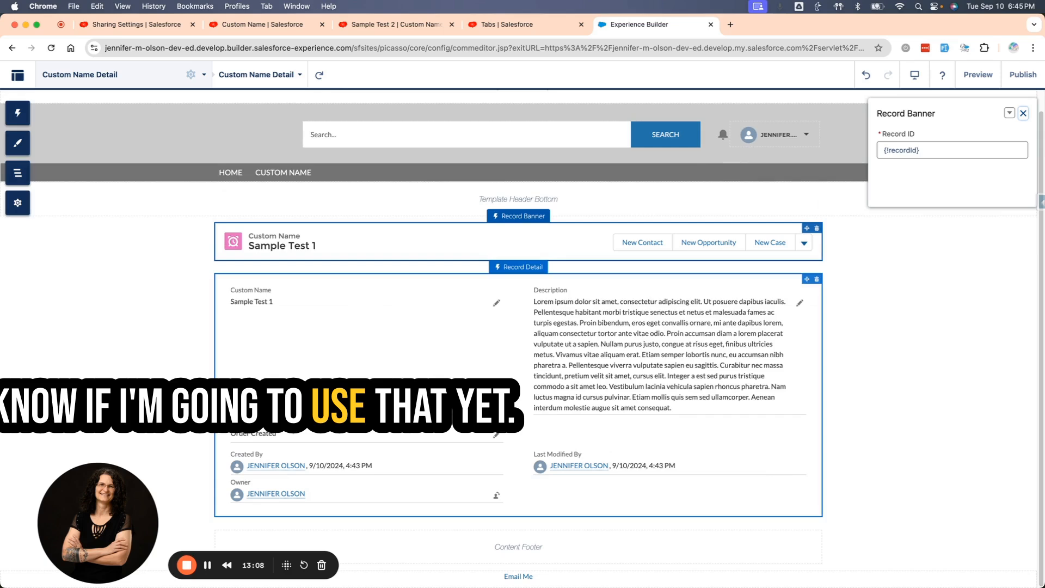
{"action": "left_click", "coordinate": [114, 309]}
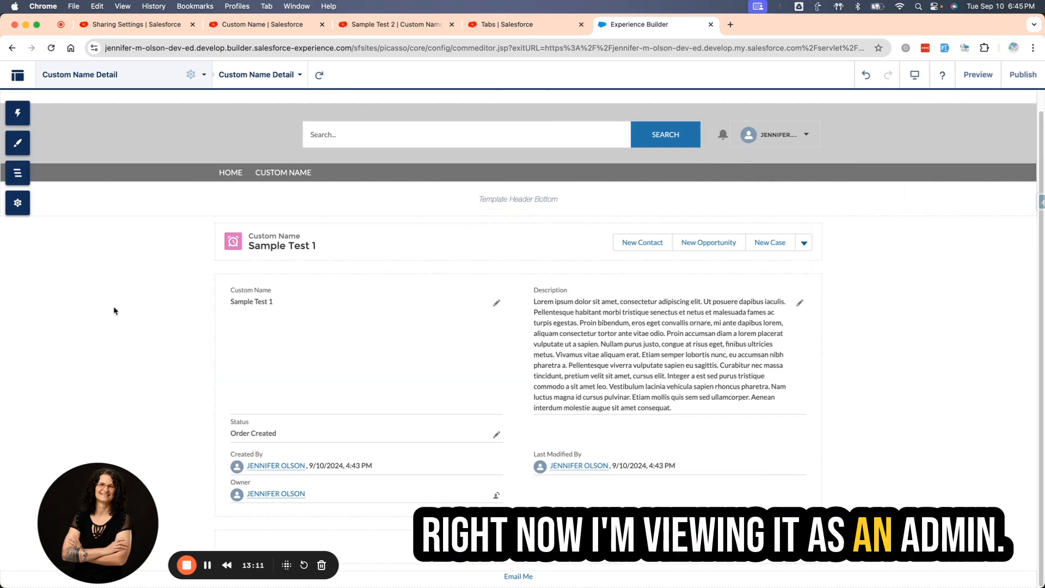
{"action": "left_click", "coordinate": [1022, 74]}
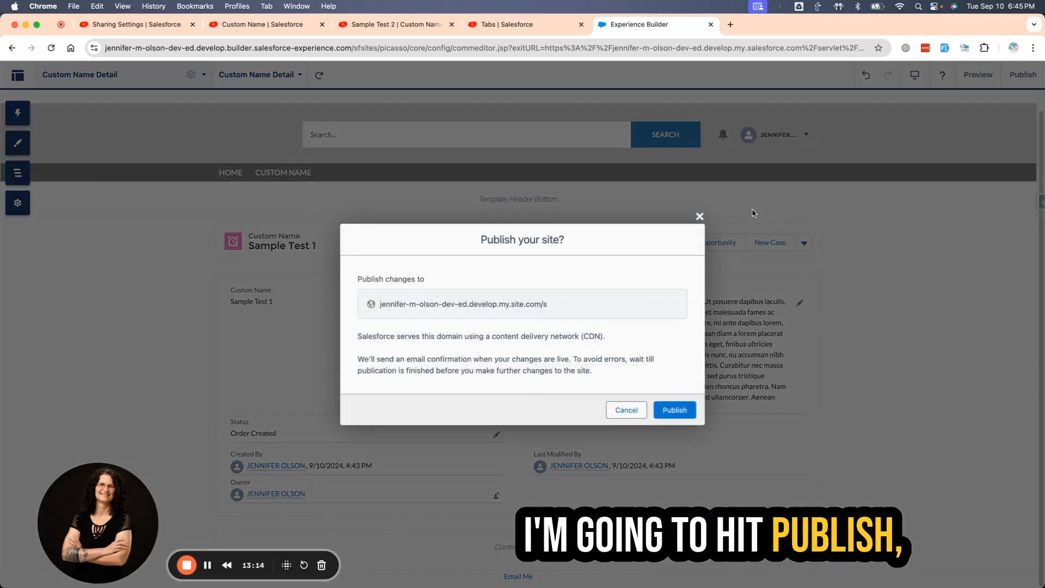
{"action": "left_click", "coordinate": [675, 410]}
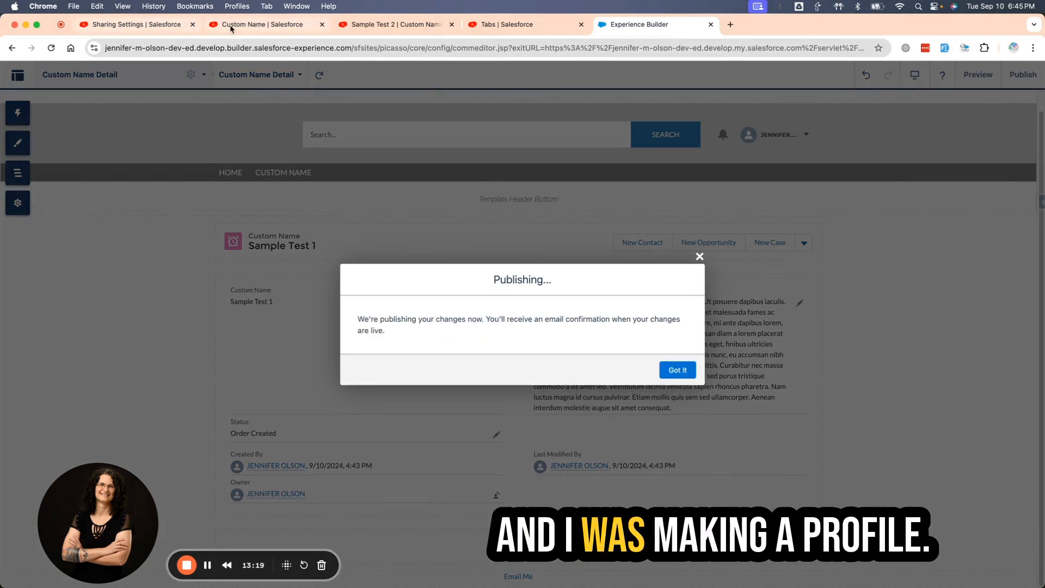
In Salesforce Setup, search for "profile" and open Custom Profile for Testing from the profiles list.
{"action": "left_click", "coordinate": [231, 29]}
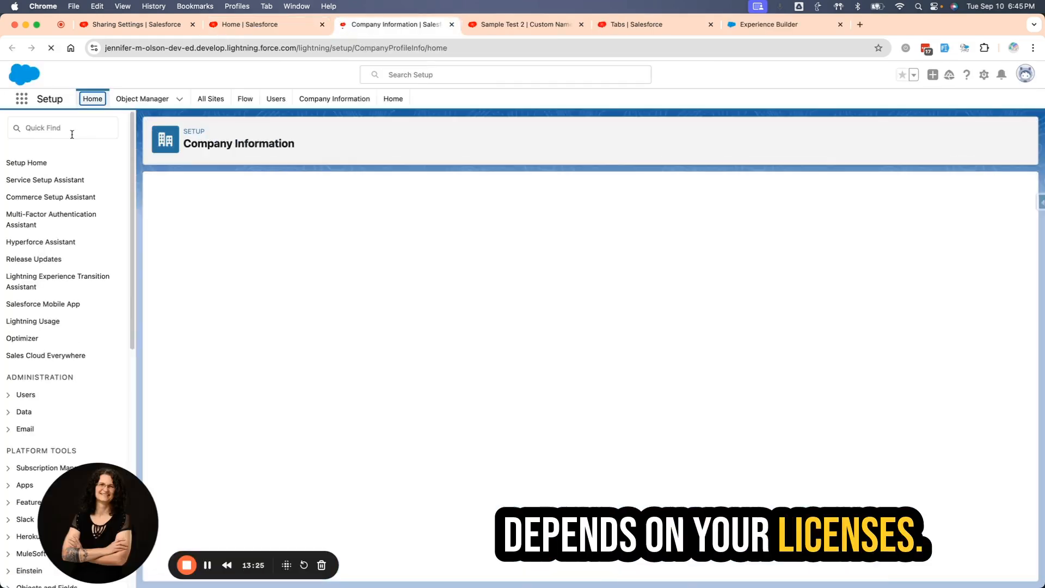
{"action": "left_click", "coordinate": [71, 134]}
{"action": "type", "text": "profile"}
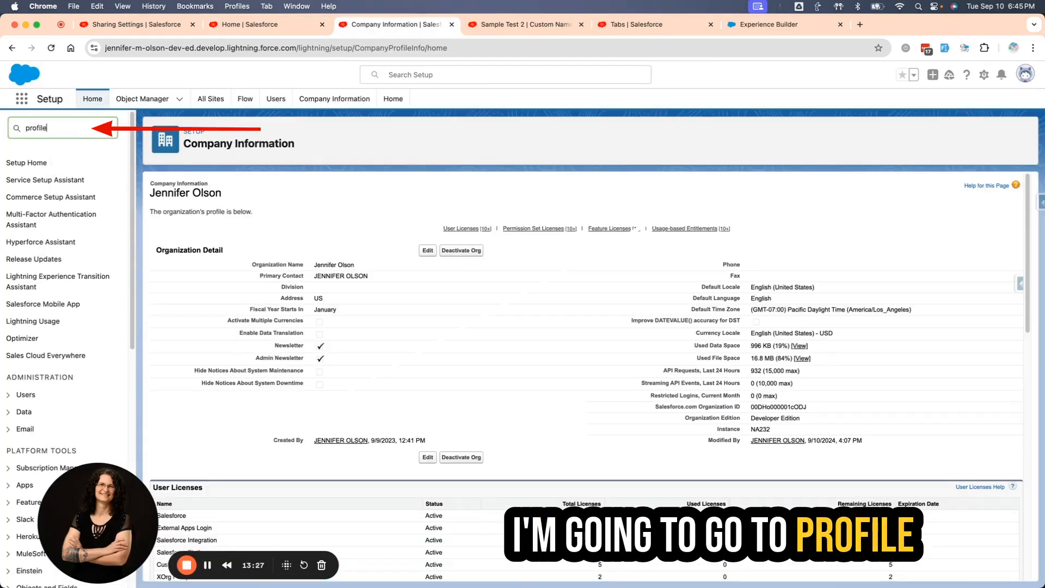
{"action": "left_click", "coordinate": [42, 179]}
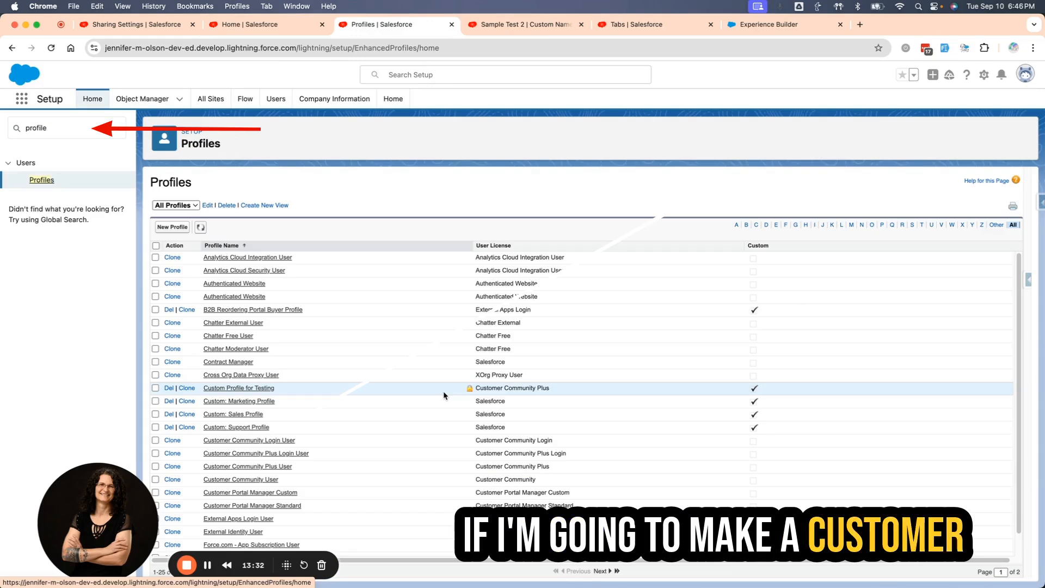
{"action": "scroll", "coordinate": [443, 391], "scroll_direction": "down", "scroll_amount": 1}
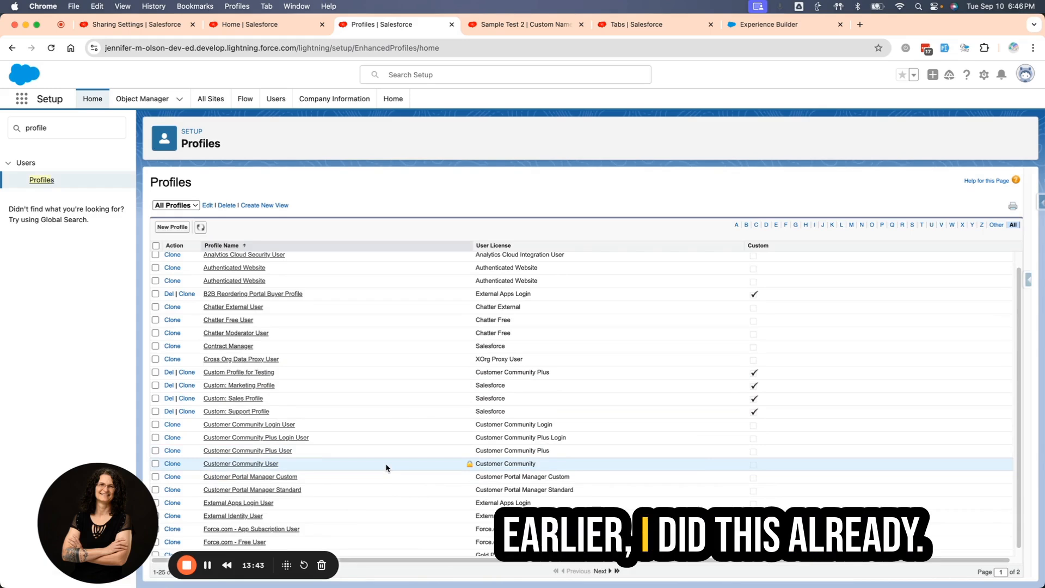
{"action": "scroll", "coordinate": [386, 468], "scroll_direction": "down", "scroll_amount": 1}
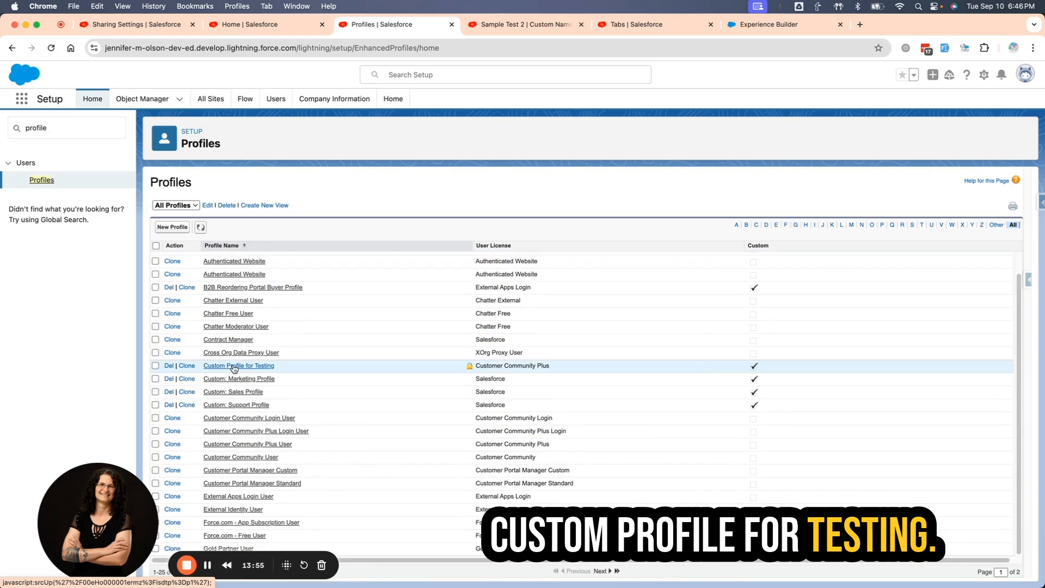
{"action": "left_click", "coordinate": [222, 367]}
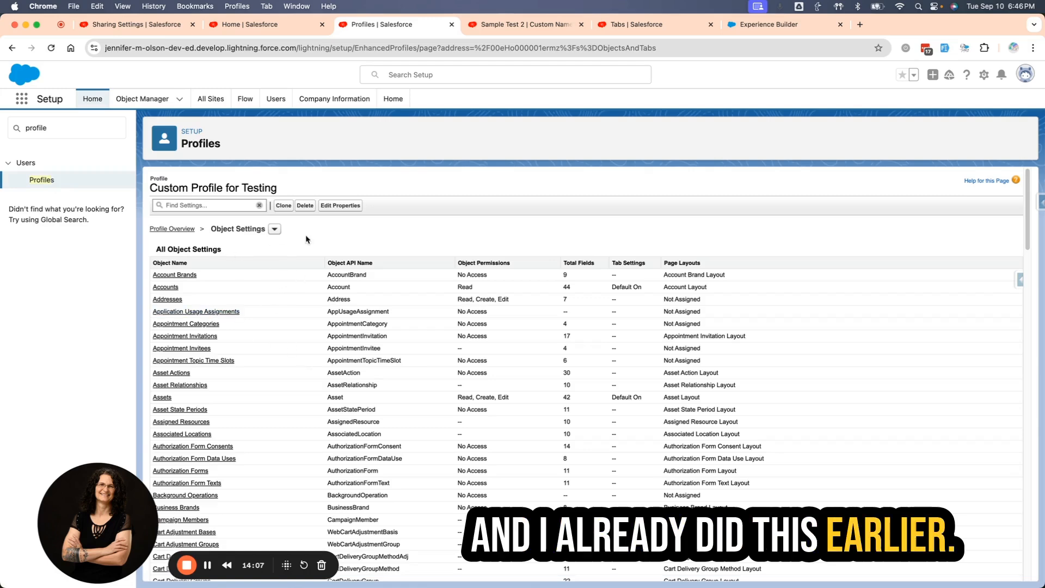
Find "custom na" in the profile's object settings and open the Custom Names object.
{"action": "key", "text": "super+f"}
{"action": "type", "text": "cu"}
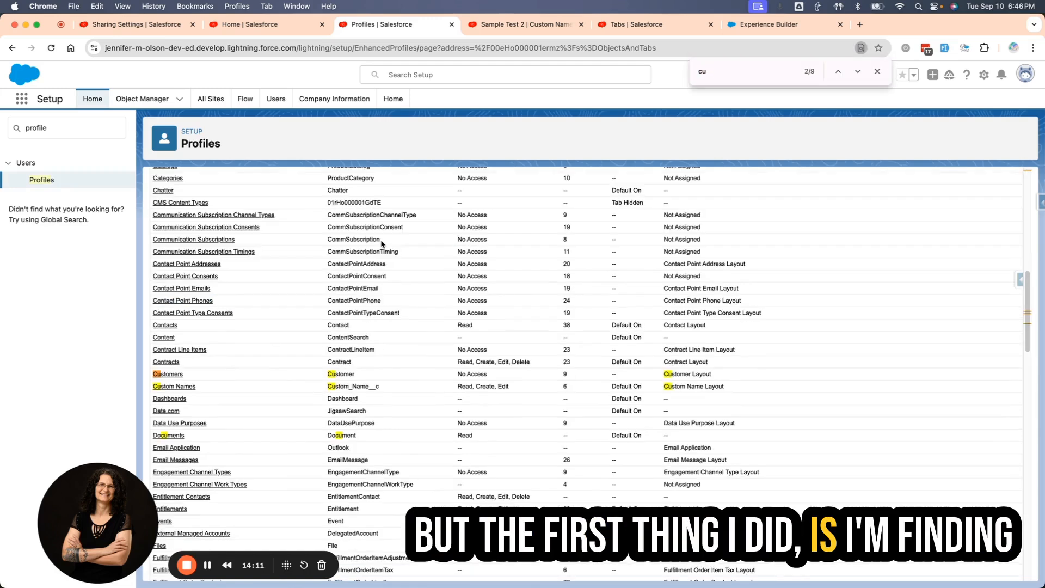
{"action": "type", "text": "stom na"}
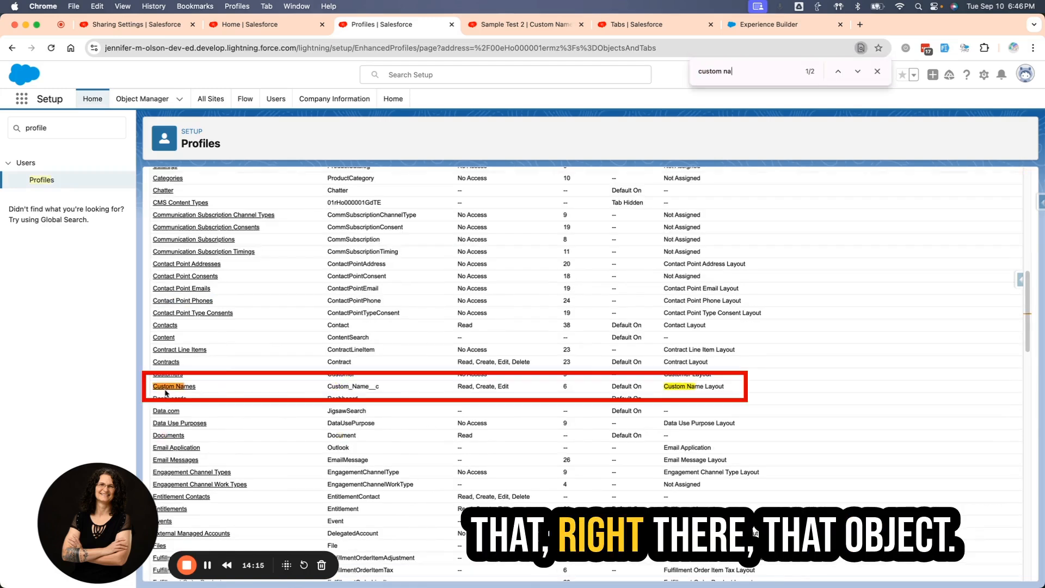
{"action": "left_click", "coordinate": [174, 386]}
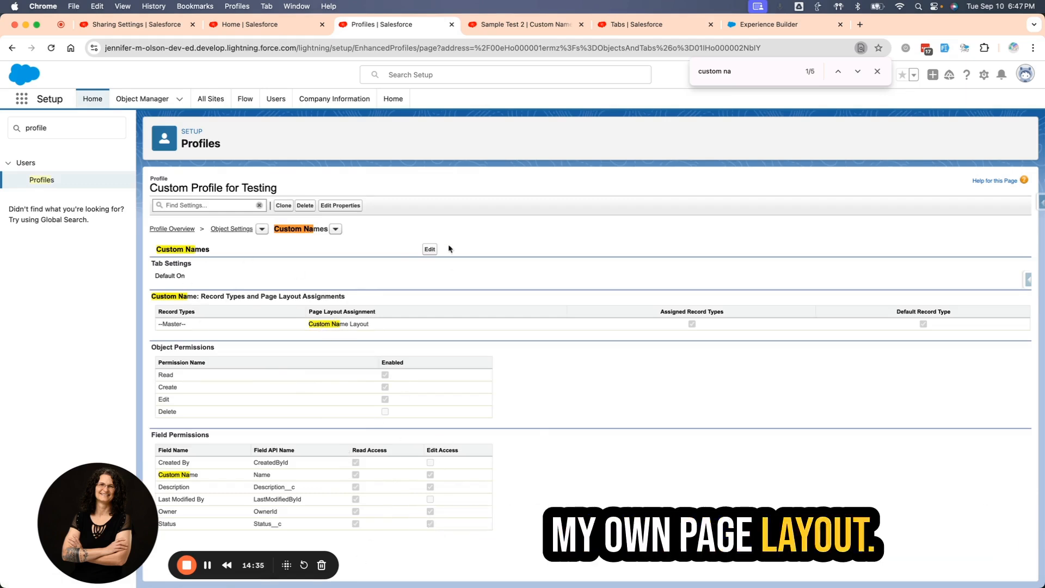
Assign the Portal Page Layout to Custom Names in this profile and save the object settings.
{"action": "left_click", "coordinate": [429, 249]}
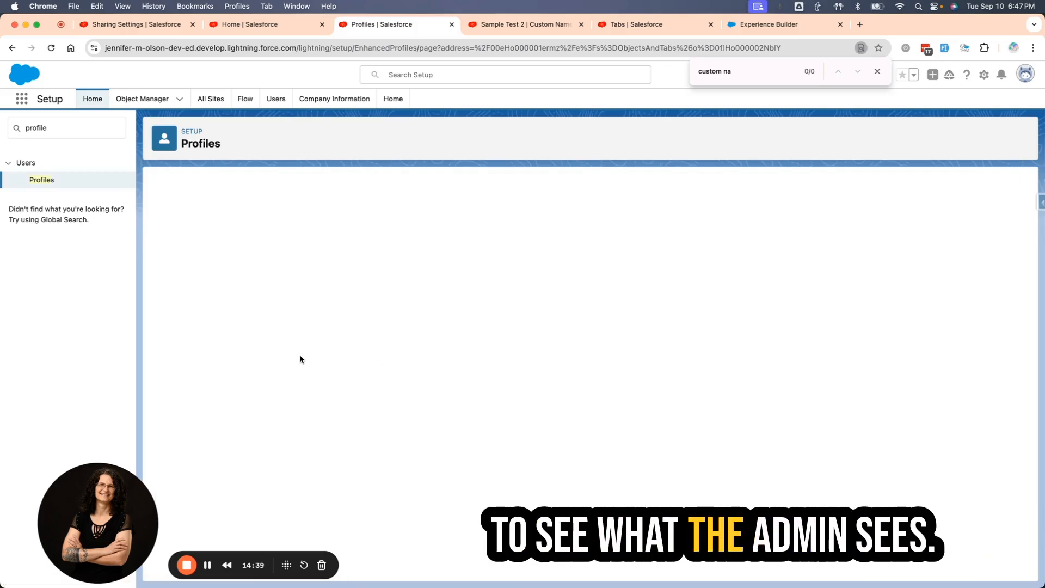
{"action": "left_click", "coordinate": [320, 333]}
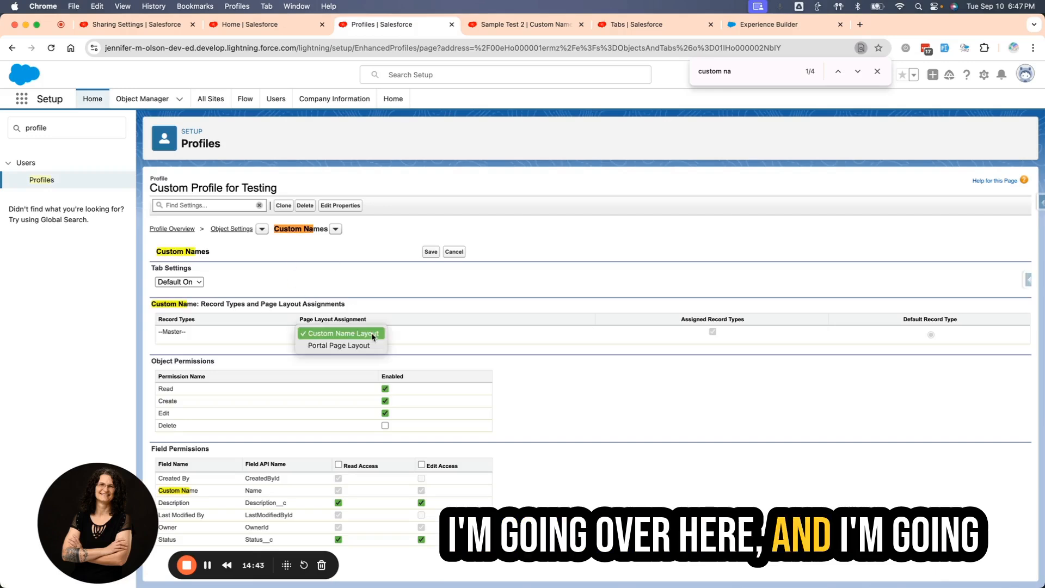
{"action": "left_click", "coordinate": [321, 345]}
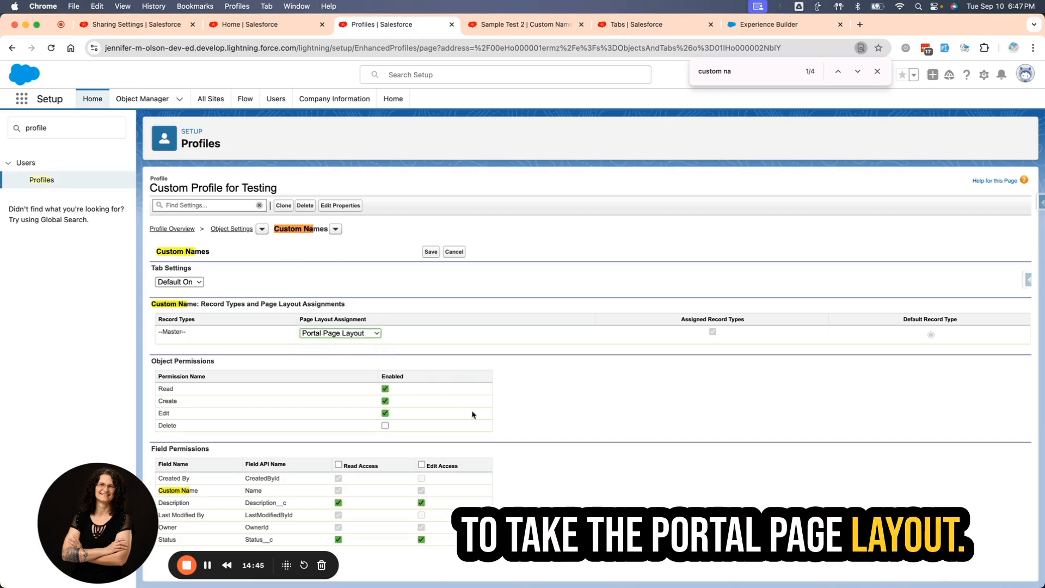
{"action": "left_click", "coordinate": [433, 255]}
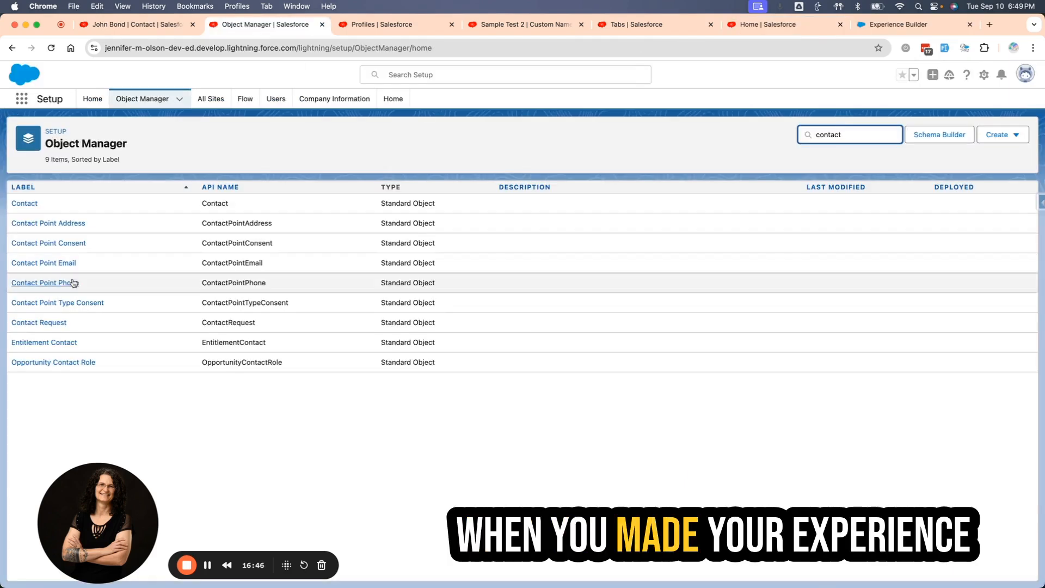
Open the Contact object's standard page layout and add Enable Customer User and Enable Partner User to its Salesforce Mobile and Lightning Experience Actions.
{"action": "left_click", "coordinate": [24, 204]}
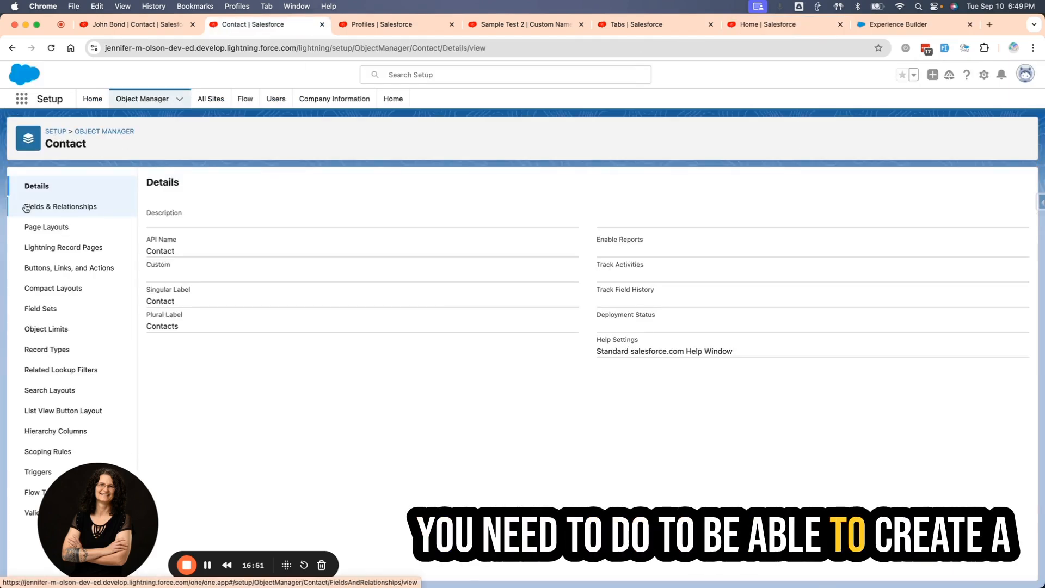
{"action": "left_click", "coordinate": [44, 229]}
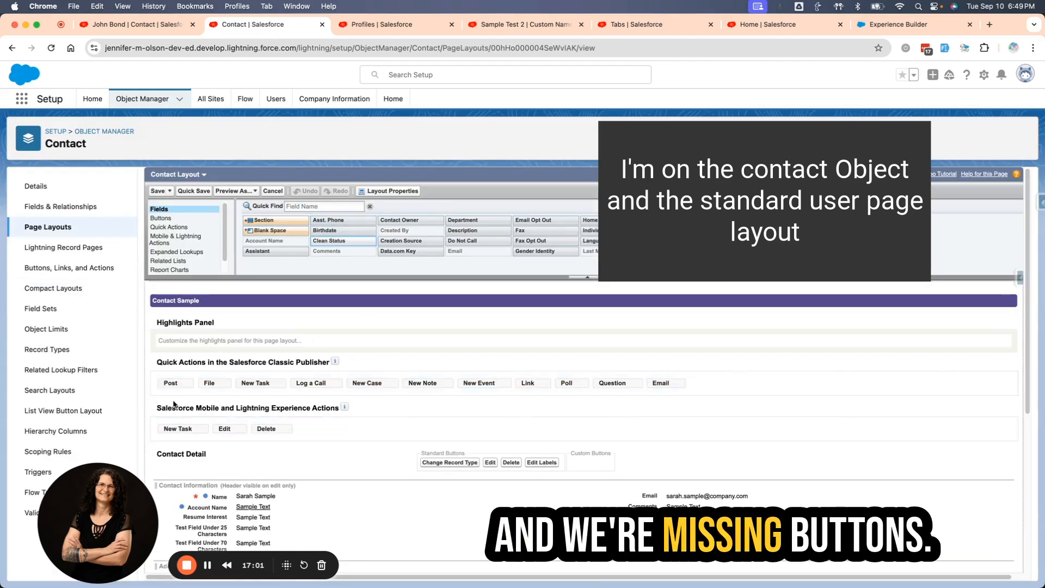
{"action": "left_click", "coordinate": [176, 239]}
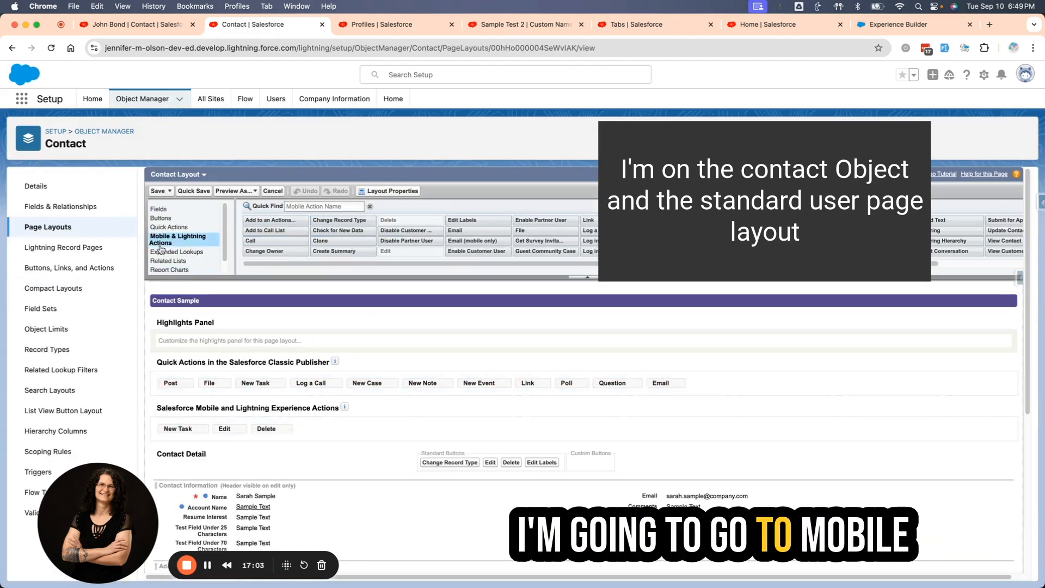
{"action": "left_click", "coordinate": [328, 207]}
{"action": "type", "text": "en"}
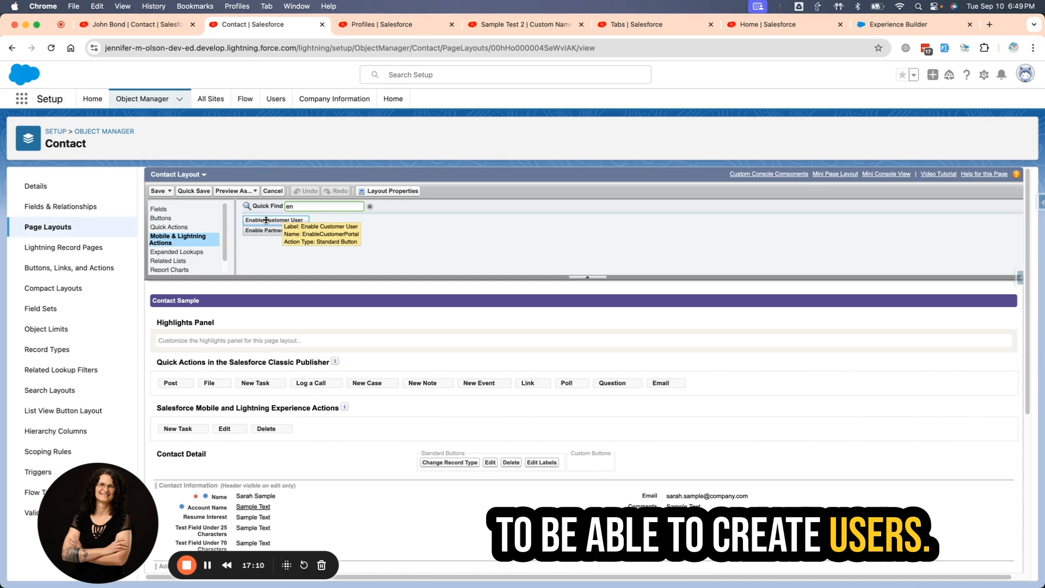
{"action": "left_click_drag", "start_coordinate": [266, 220], "coordinate": [310, 424]}
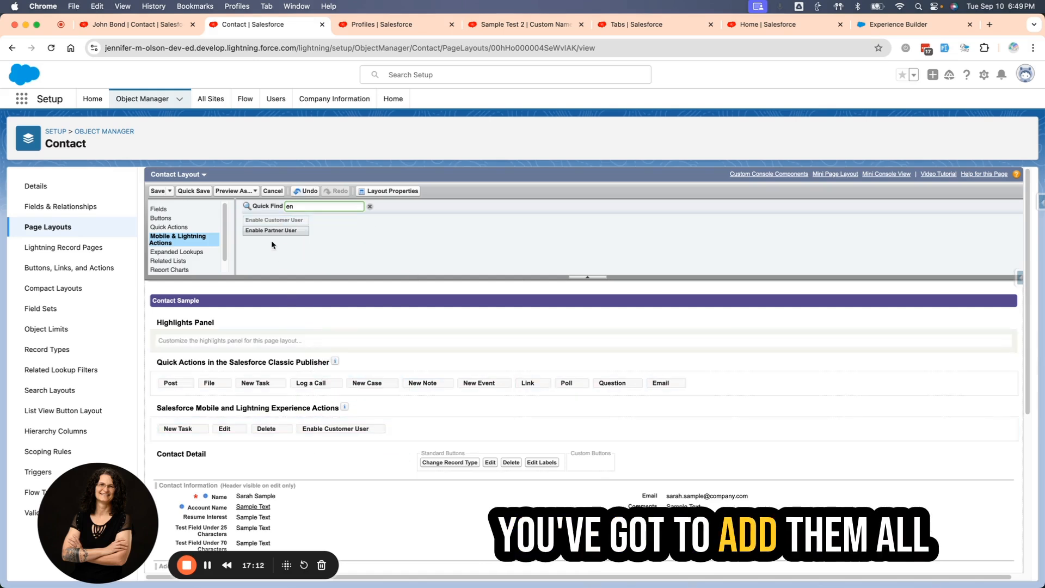
{"action": "left_click_drag", "start_coordinate": [269, 232], "coordinate": [430, 430]}
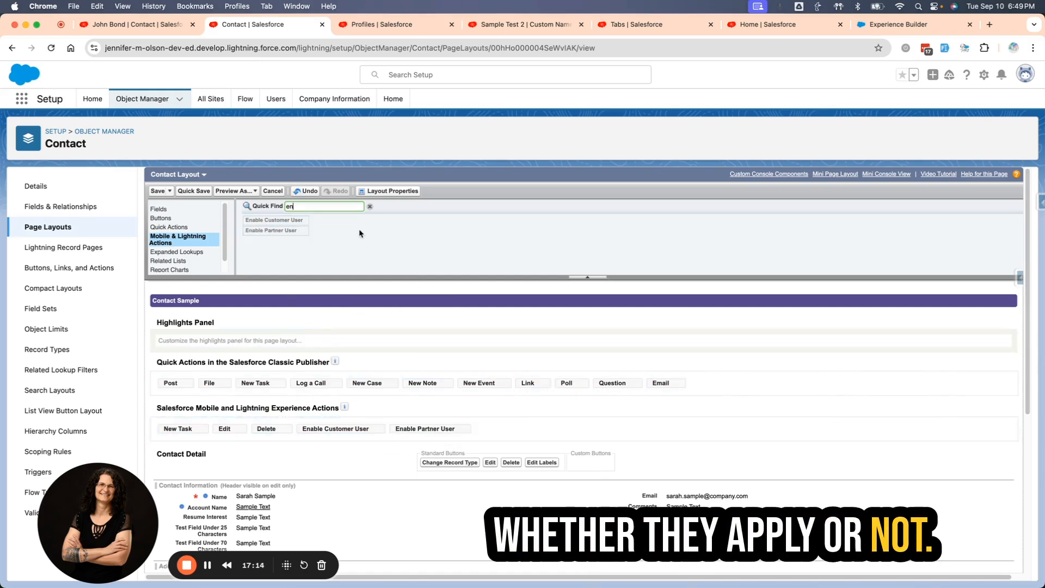
Add Log in to Experience as User, Log in to Portal as User, Disable Customer User and Disable Partner User to the Contact layout's Lightning actions.
{"action": "key", "text": "BackSpace"}
{"action": "key", "text": "BackSpace"}
{"action": "type", "text": "log"}
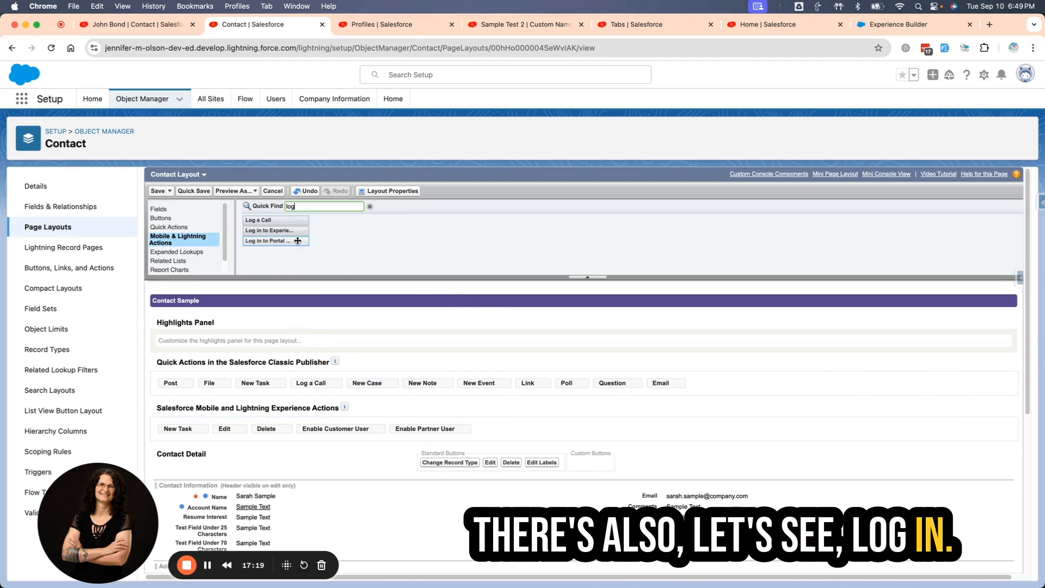
{"action": "left_click_drag", "start_coordinate": [269, 230], "coordinate": [609, 435]}
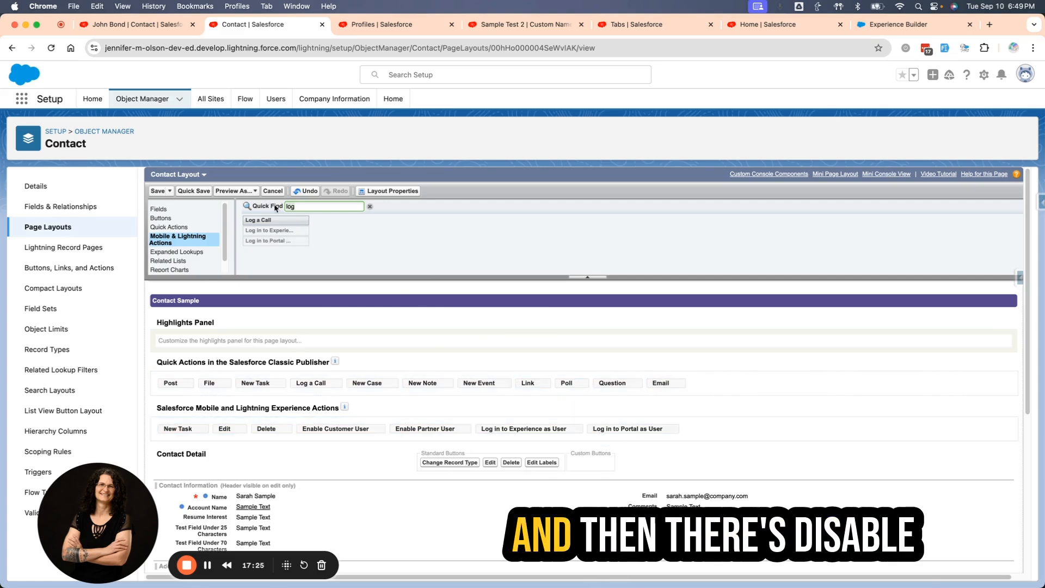
{"action": "left_click_drag", "start_coordinate": [272, 220], "coordinate": [718, 430]}
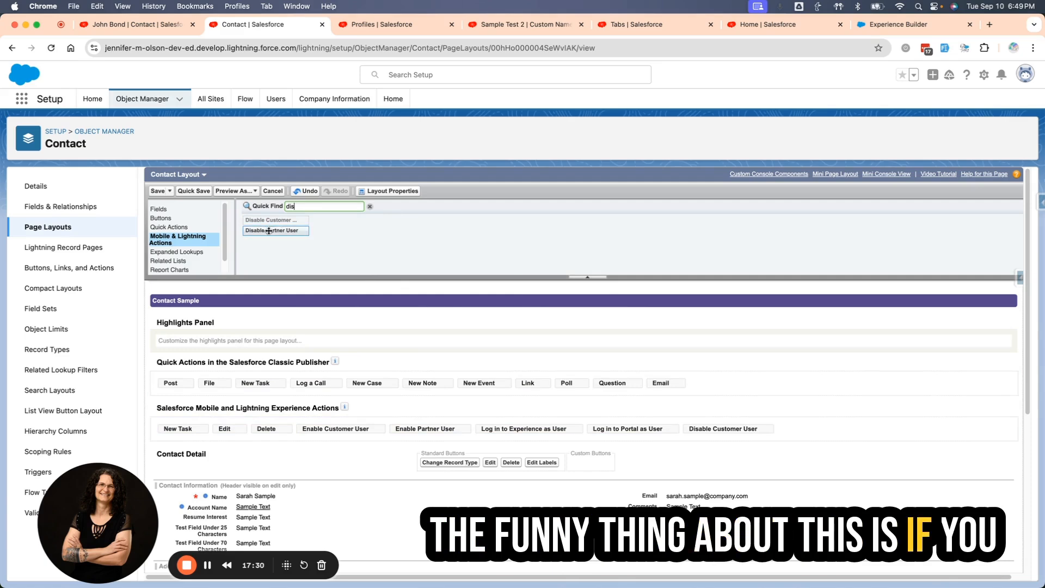
{"action": "left_click_drag", "start_coordinate": [269, 230], "coordinate": [790, 424]}
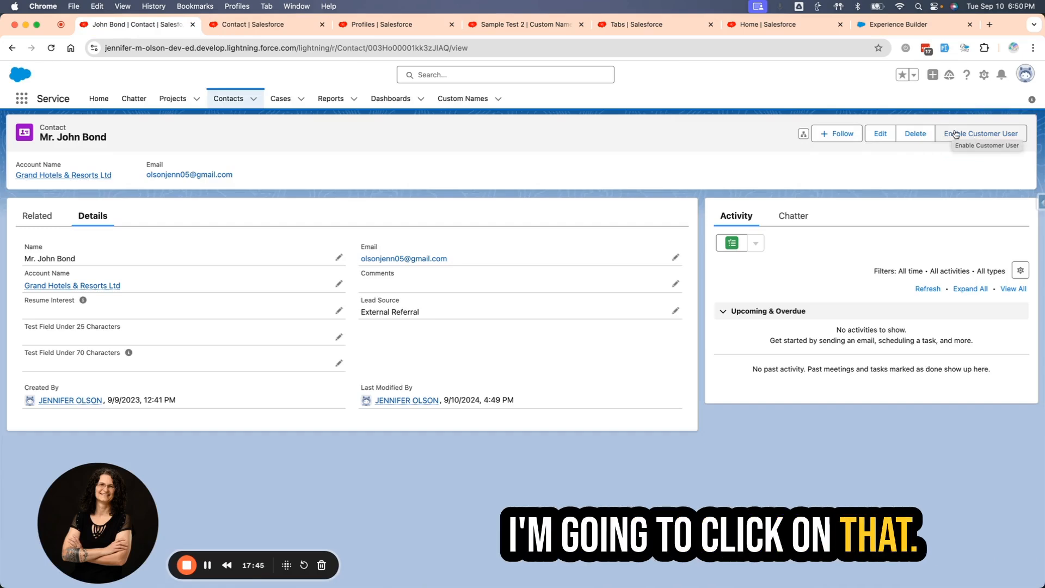
Start enabling the contact as a customer user, with the Customer Community Plus license and the Custom Profile for Testing profile.
{"action": "left_click", "coordinate": [978, 136]}
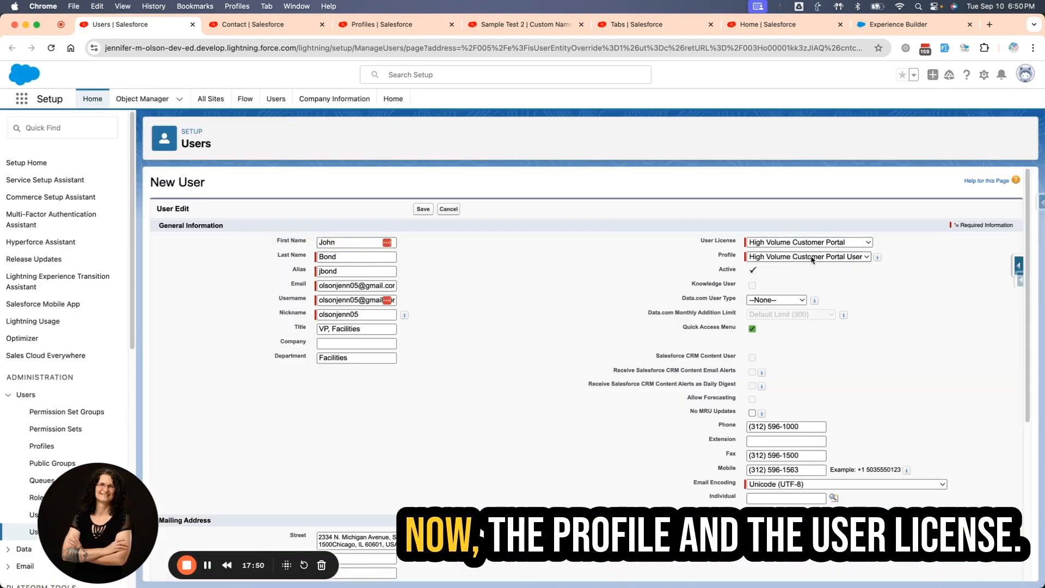
{"action": "left_click", "coordinate": [814, 242]}
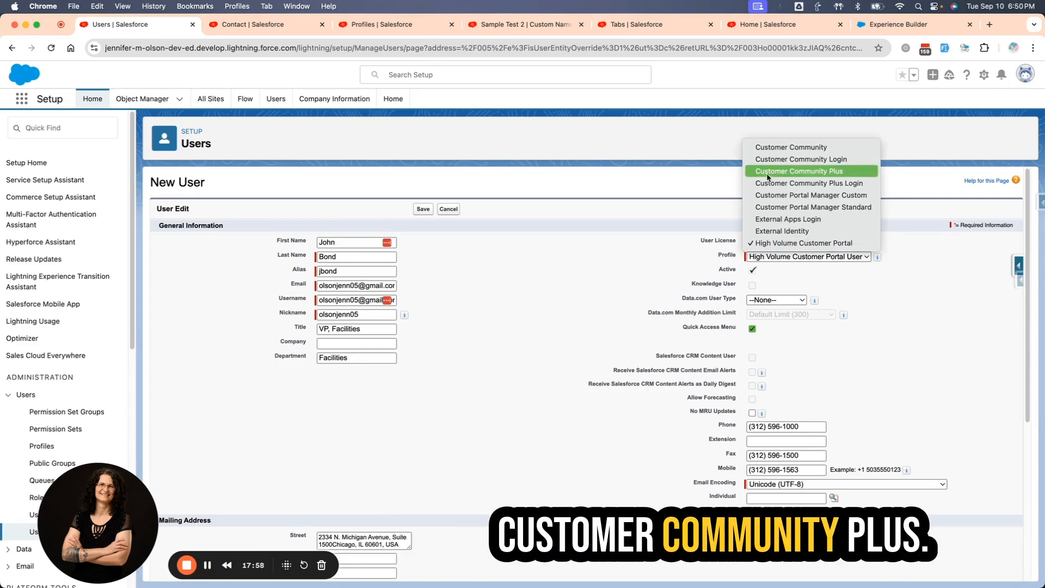
{"action": "left_click", "coordinate": [744, 196]}
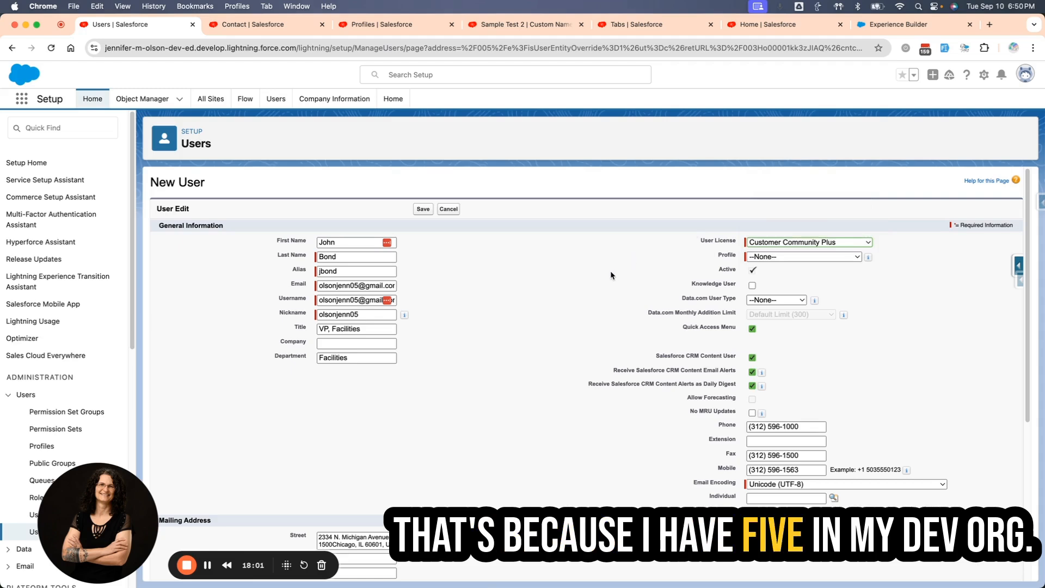
{"action": "left_click", "coordinate": [803, 257]}
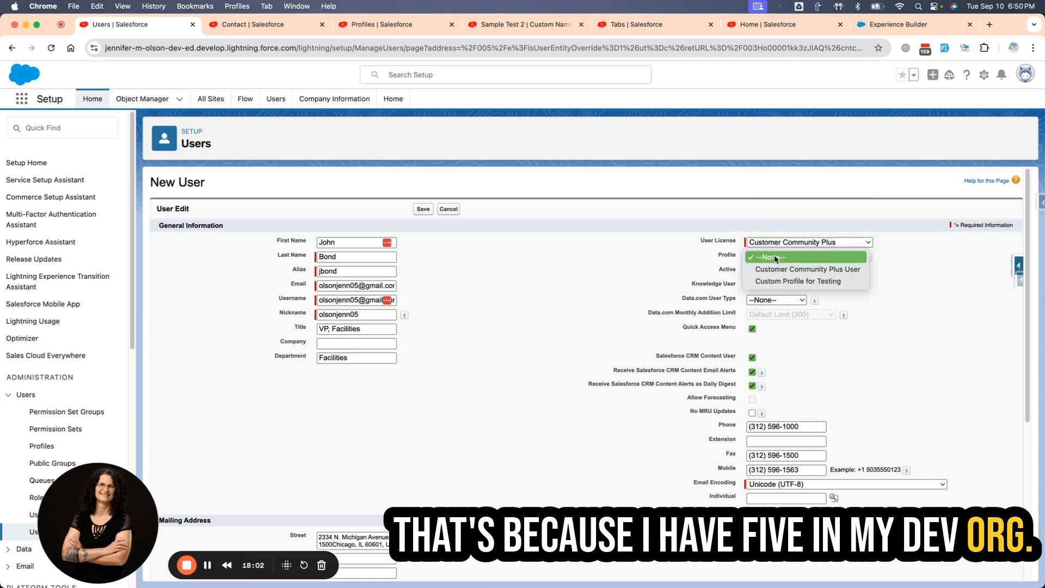
{"action": "left_click", "coordinate": [790, 282]}
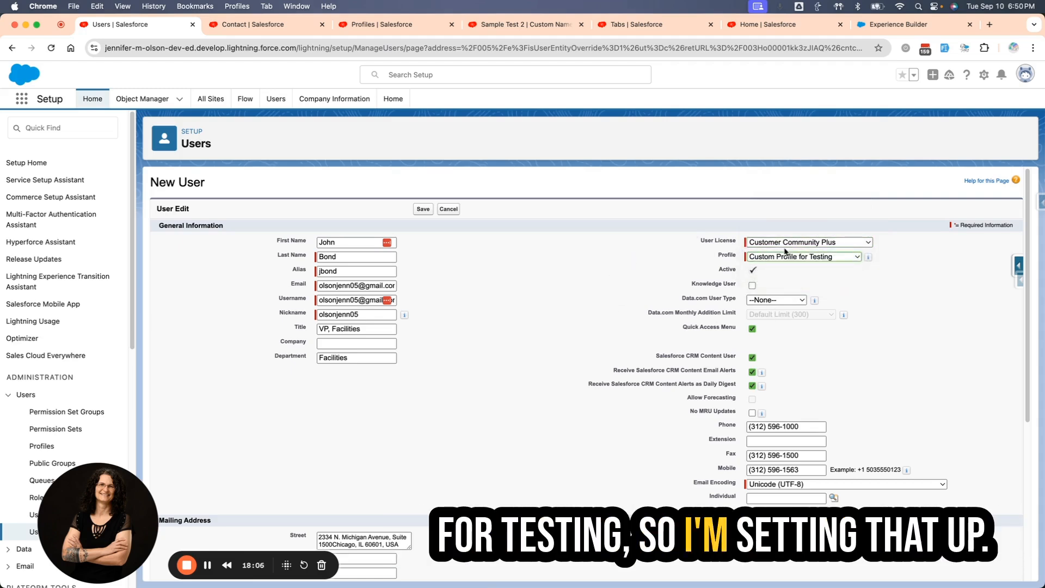
Try to save the new customer user with password generation and notification turned off and +test added to the username.
{"action": "left_click", "coordinate": [752, 271]}
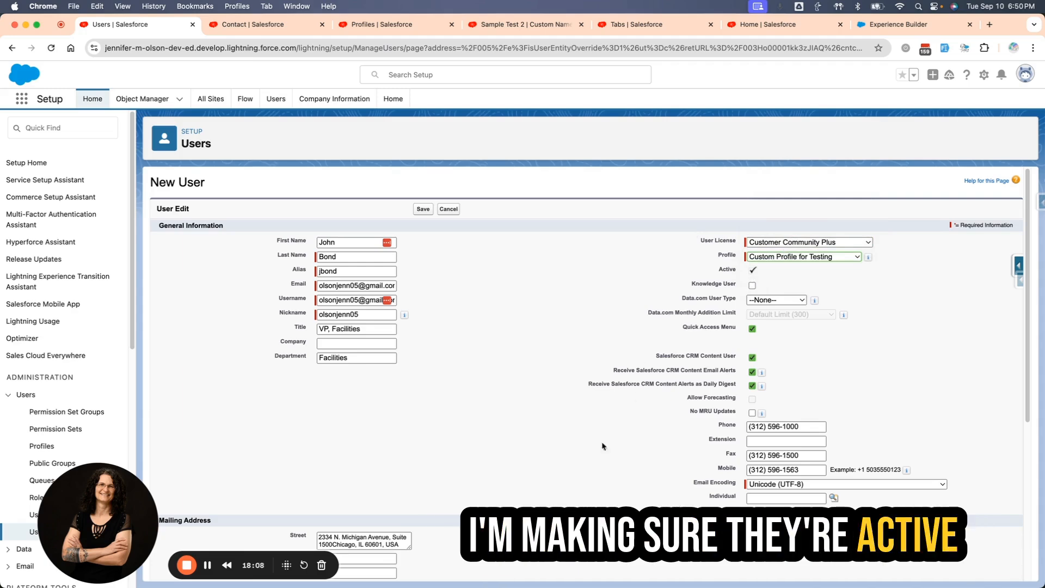
{"action": "scroll", "coordinate": [534, 452], "scroll_direction": "down", "scroll_amount": 5}
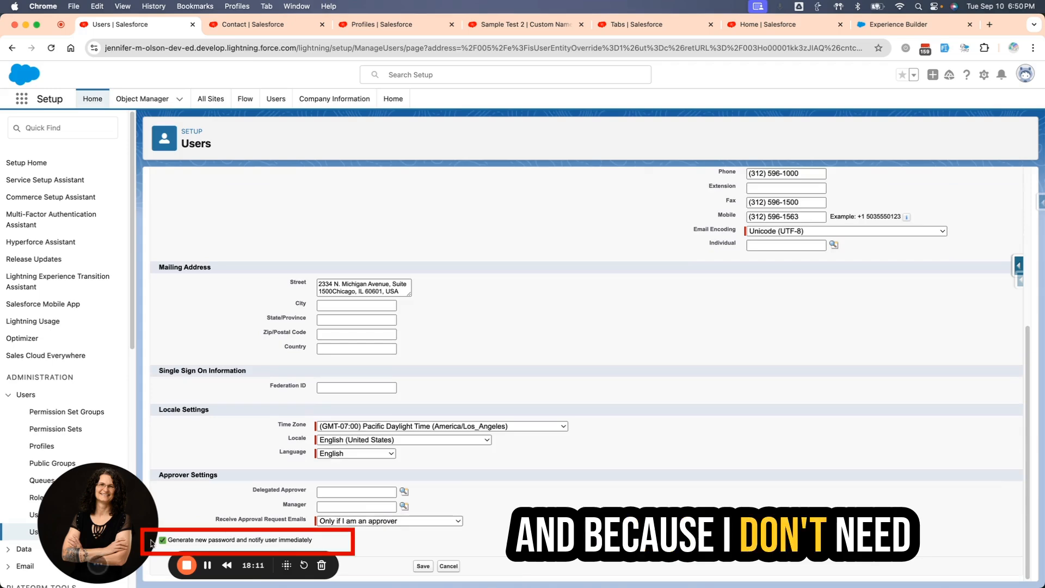
{"action": "left_click", "coordinate": [174, 543]}
{"action": "scroll", "coordinate": [629, 476], "scroll_direction": "up", "scroll_amount": 5}
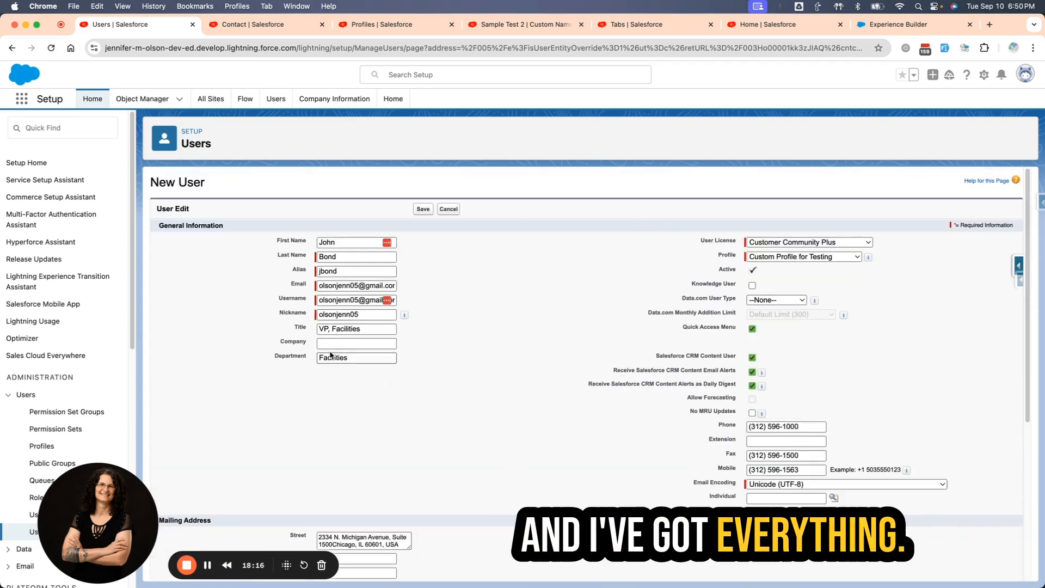
{"action": "left_click", "coordinate": [426, 209]}
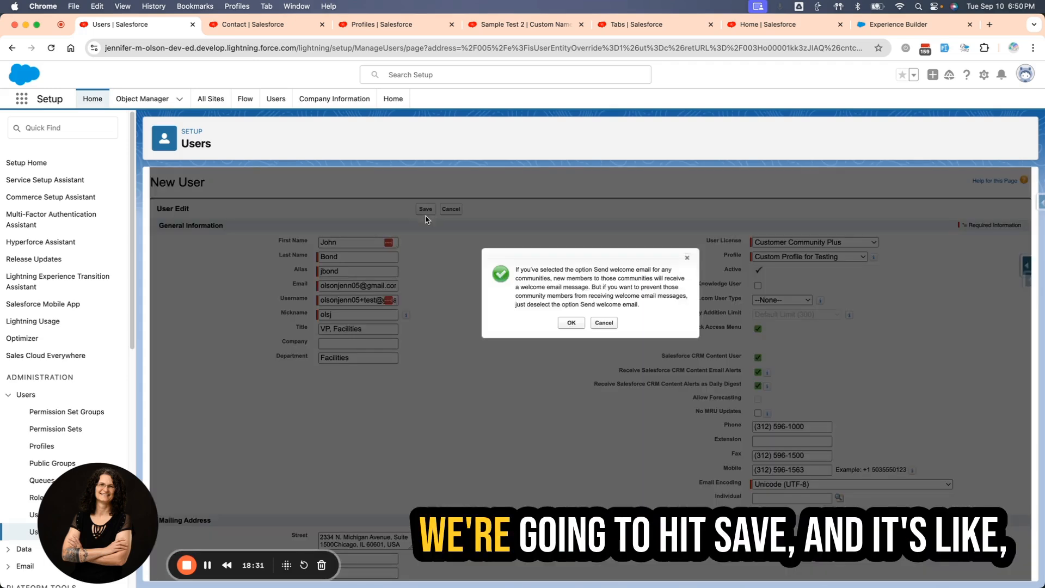
{"action": "left_click", "coordinate": [569, 323]}
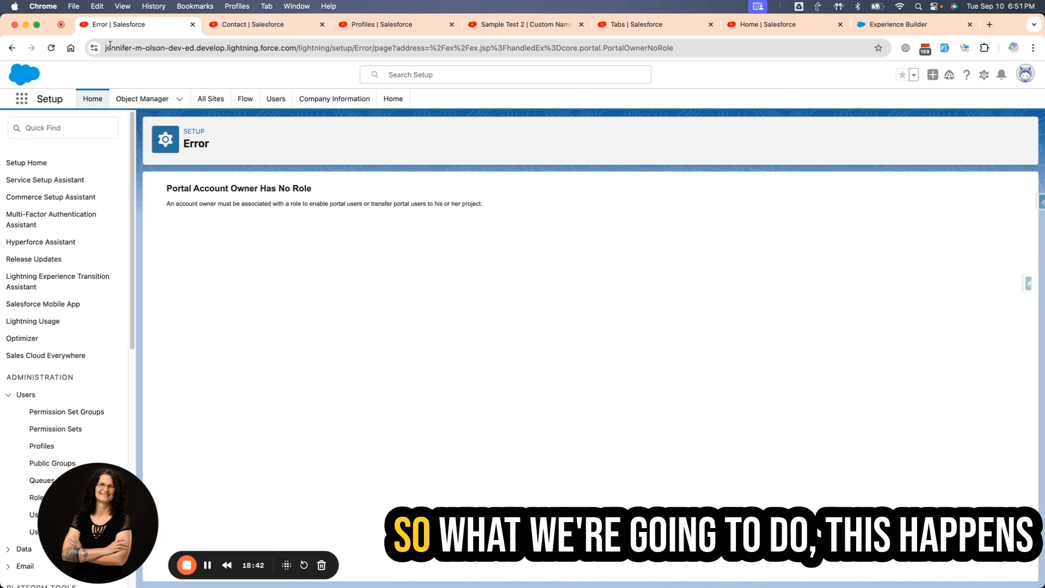
Switch to the Service app and open the record of the contact being enabled as a customer user.
{"action": "left_click", "coordinate": [251, 24]}
{"action": "left_click", "coordinate": [22, 99]}
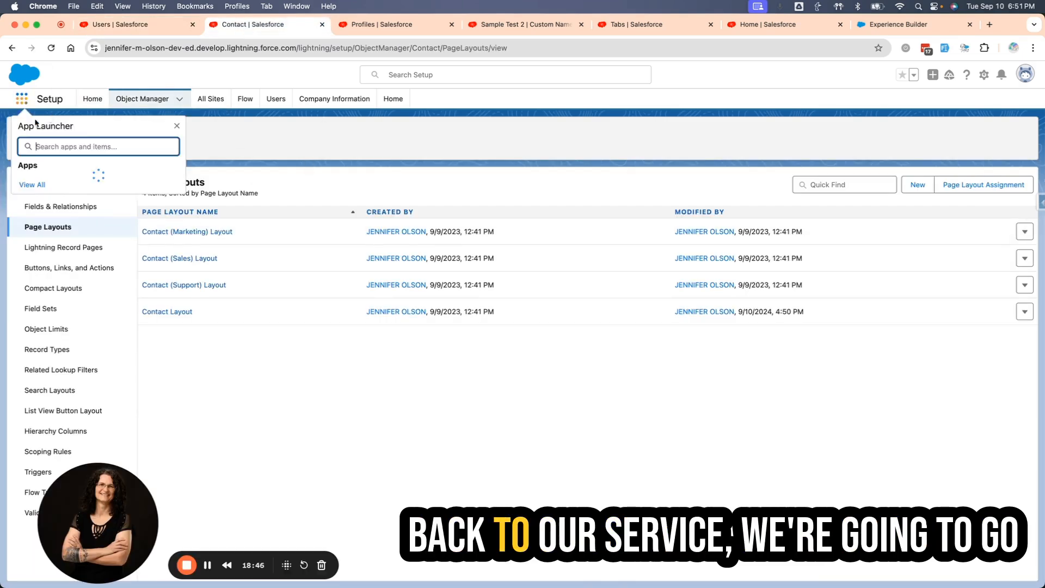
{"action": "left_click", "coordinate": [47, 182]}
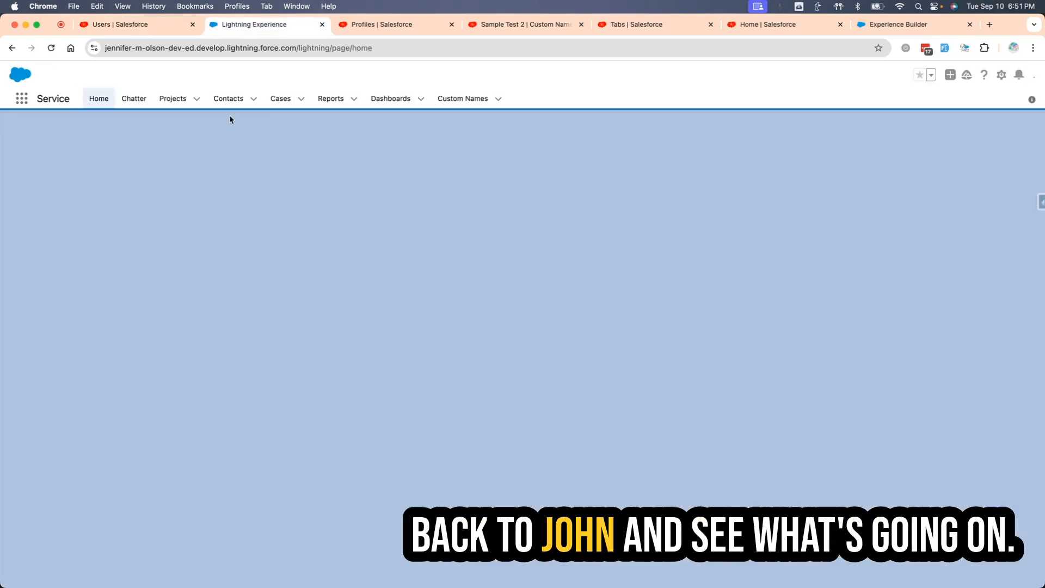
{"action": "left_click", "coordinate": [229, 98]}
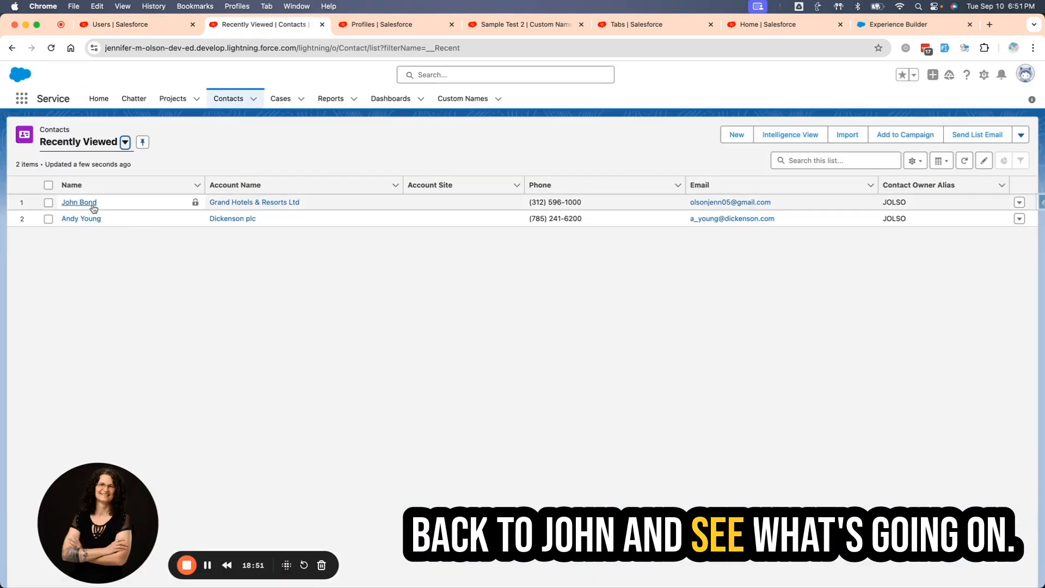
{"action": "left_click", "coordinate": [89, 203]}
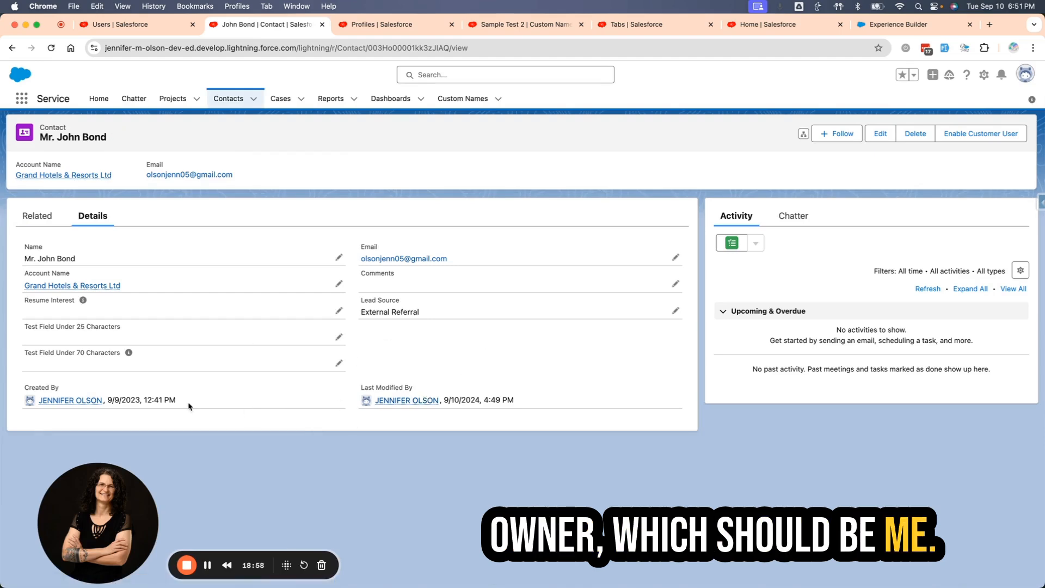
Open the user record of the contact's creator and check it for an assigned role.
{"action": "left_click", "coordinate": [70, 400]}
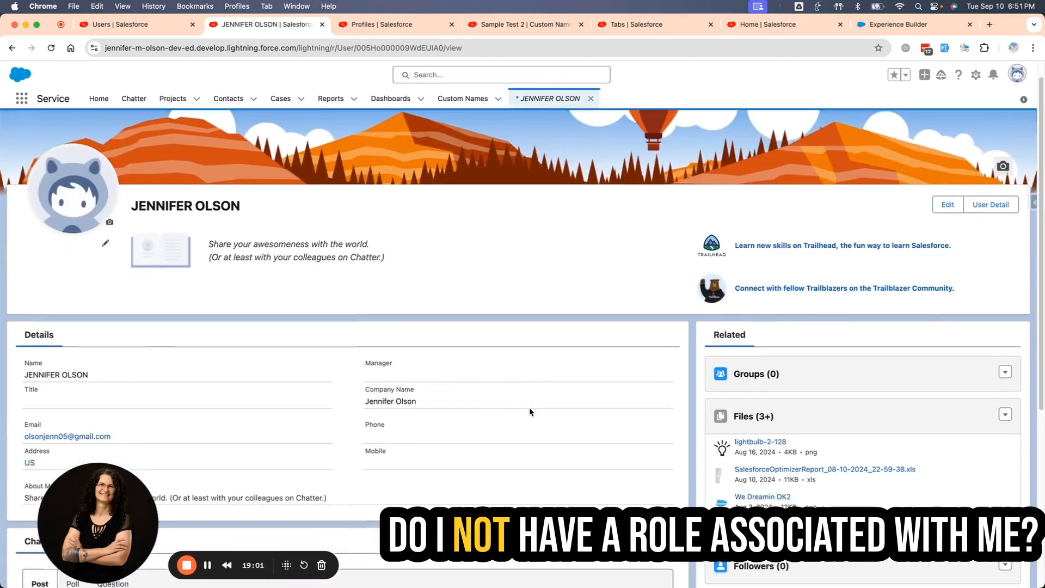
{"action": "scroll", "coordinate": [530, 412], "scroll_direction": "down", "scroll_amount": 4}
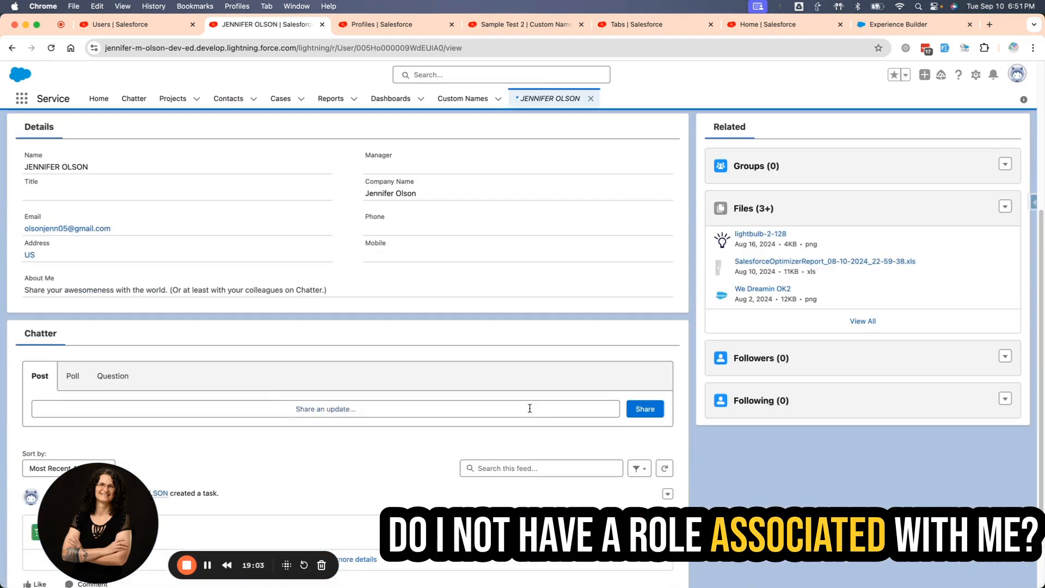
{"action": "scroll", "coordinate": [530, 408], "scroll_direction": "down", "scroll_amount": 2}
{"action": "scroll", "coordinate": [475, 184], "scroll_direction": "up", "scroll_amount": 6}
Edit the System Administrator user in Setup, assign the CEO role and save the user.
{"action": "left_click", "coordinate": [390, 27]}
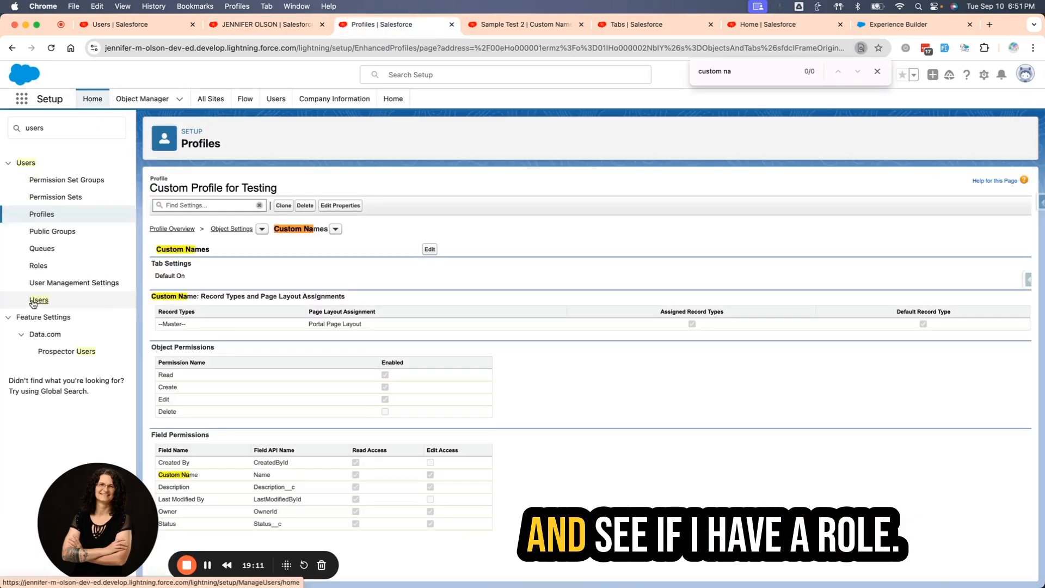
{"action": "left_click", "coordinate": [39, 300]}
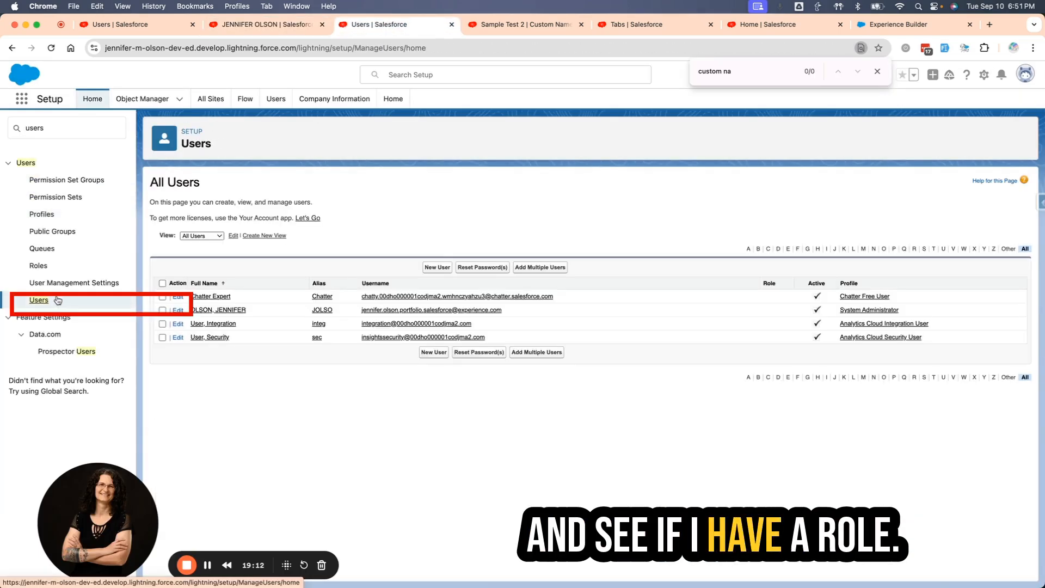
{"action": "left_click", "coordinate": [230, 310]}
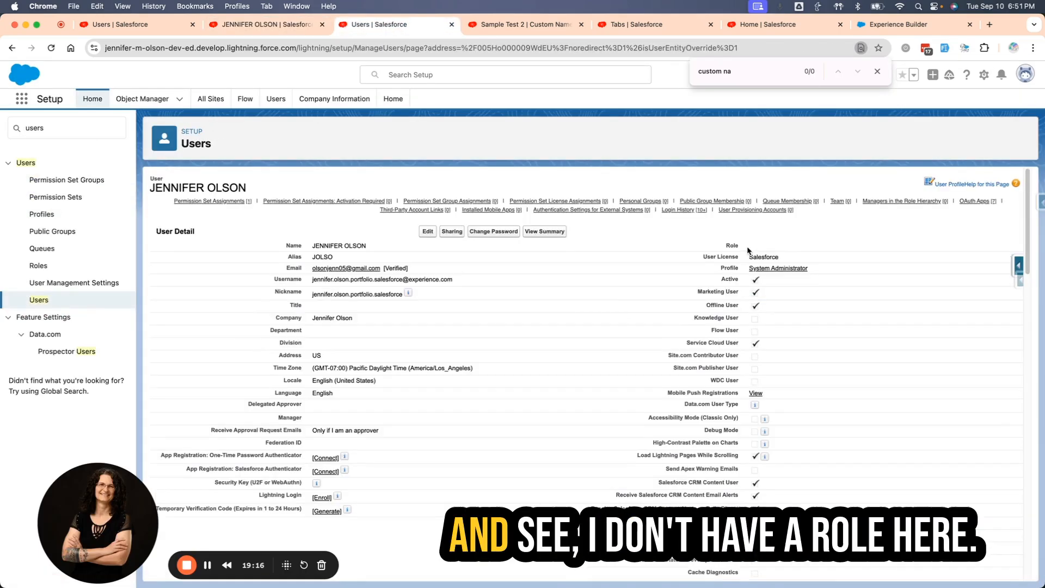
{"action": "left_click", "coordinate": [425, 232]}
{"action": "left_click", "coordinate": [811, 250]}
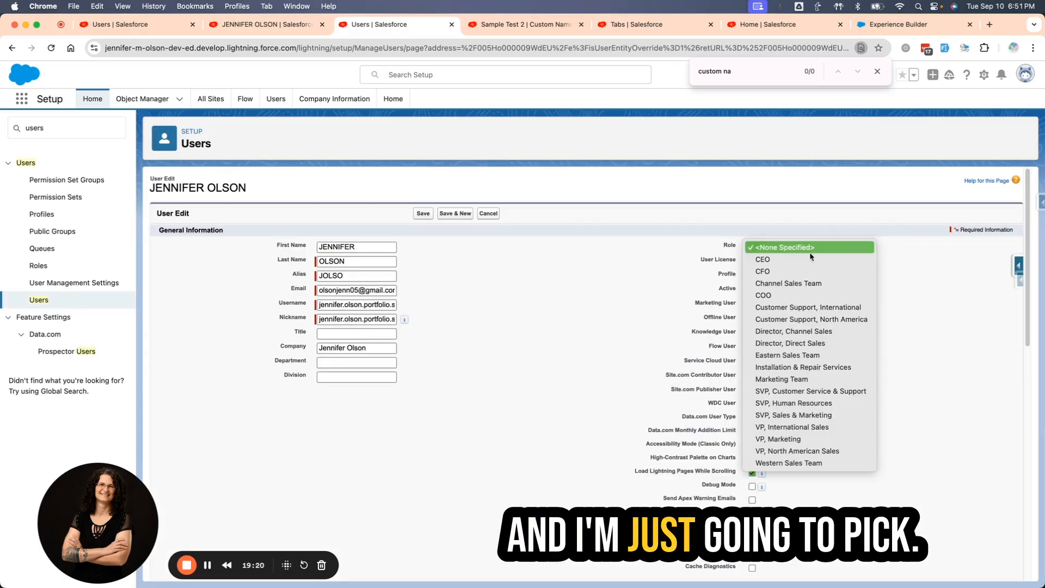
{"action": "left_click", "coordinate": [805, 260]}
{"action": "left_click", "coordinate": [423, 213]}
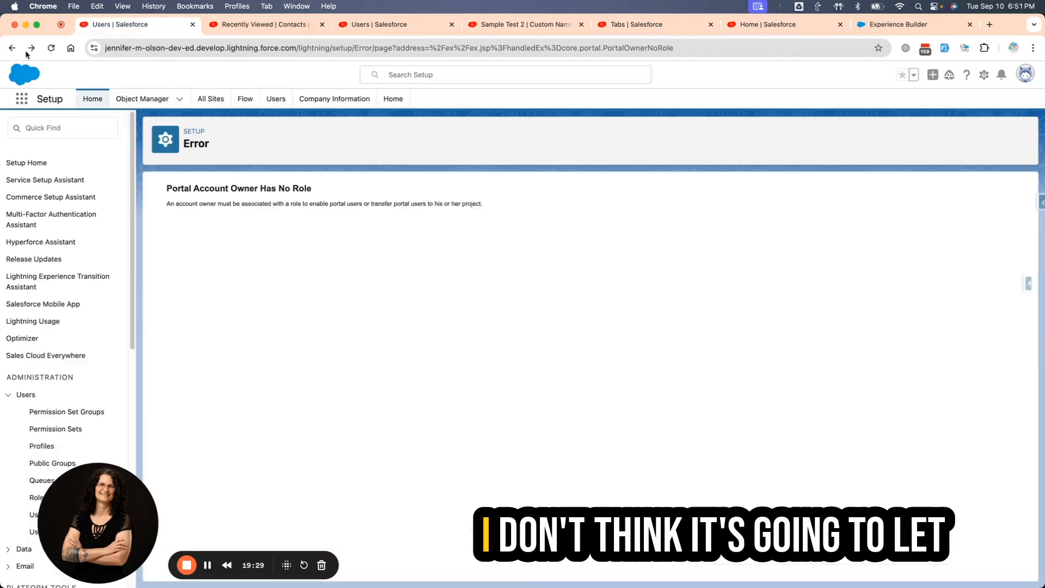
Restart enabling the contact as a customer user with +test in the username, nickname o05, the Customer Community Plus license and the Custom Profile for Testing profile.
{"action": "key", "text": "super+r"}
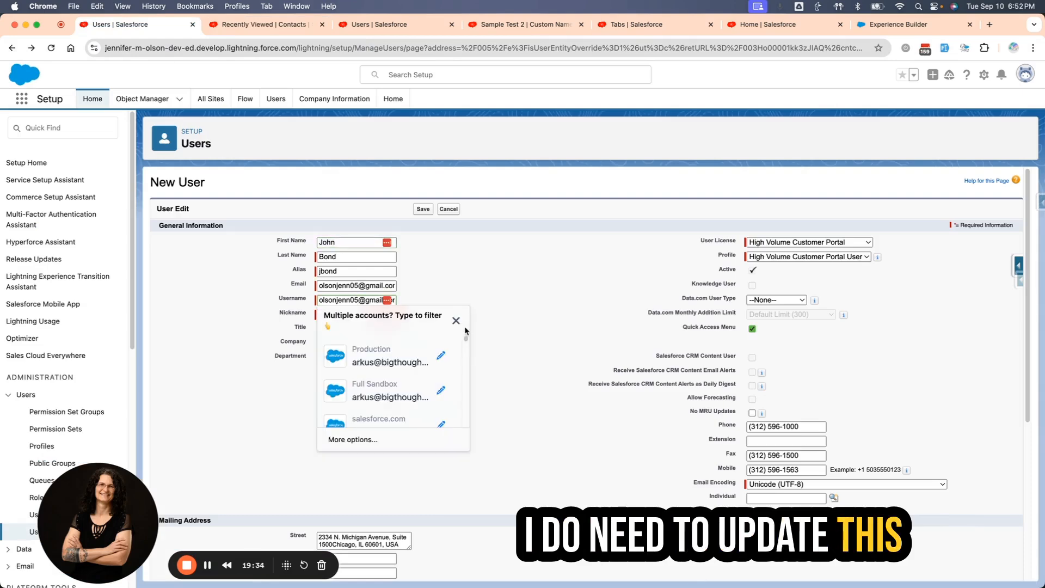
{"action": "type", "text": "+test"}
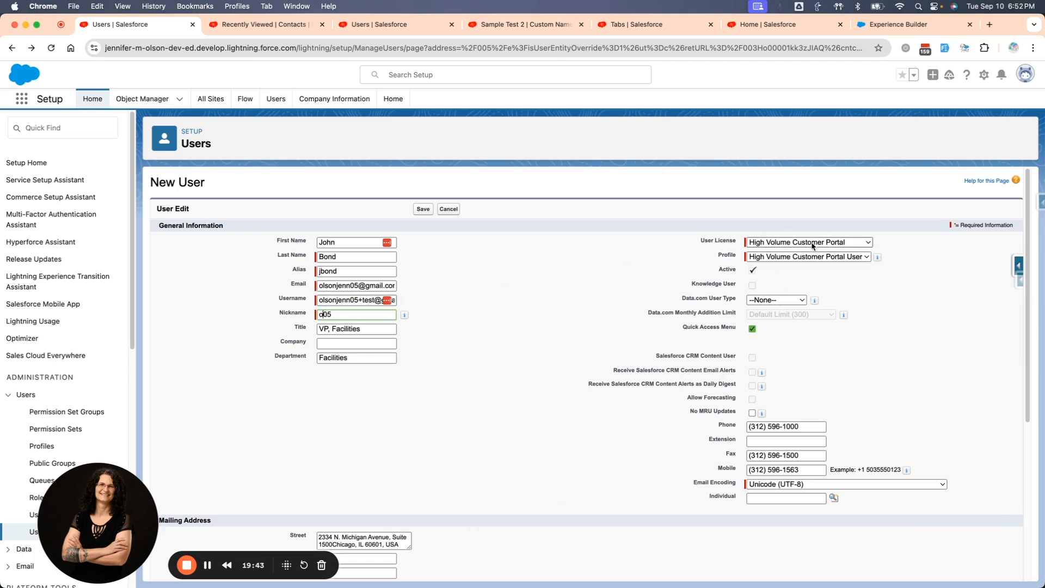
{"action": "left_click", "coordinate": [784, 242]}
{"action": "left_click", "coordinate": [784, 171]}
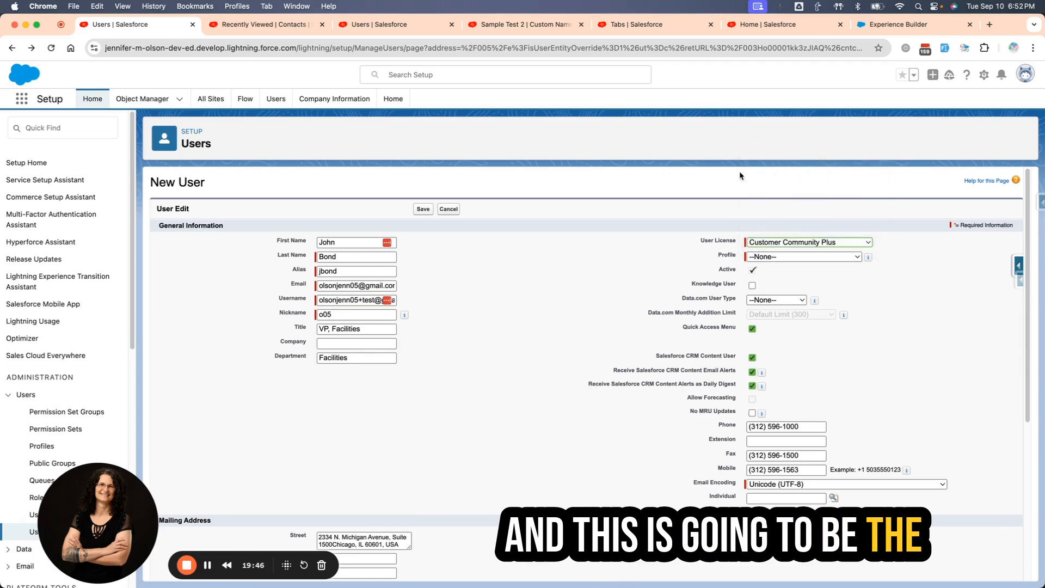
{"action": "left_click", "coordinate": [811, 257]}
{"action": "left_click", "coordinate": [823, 281]}
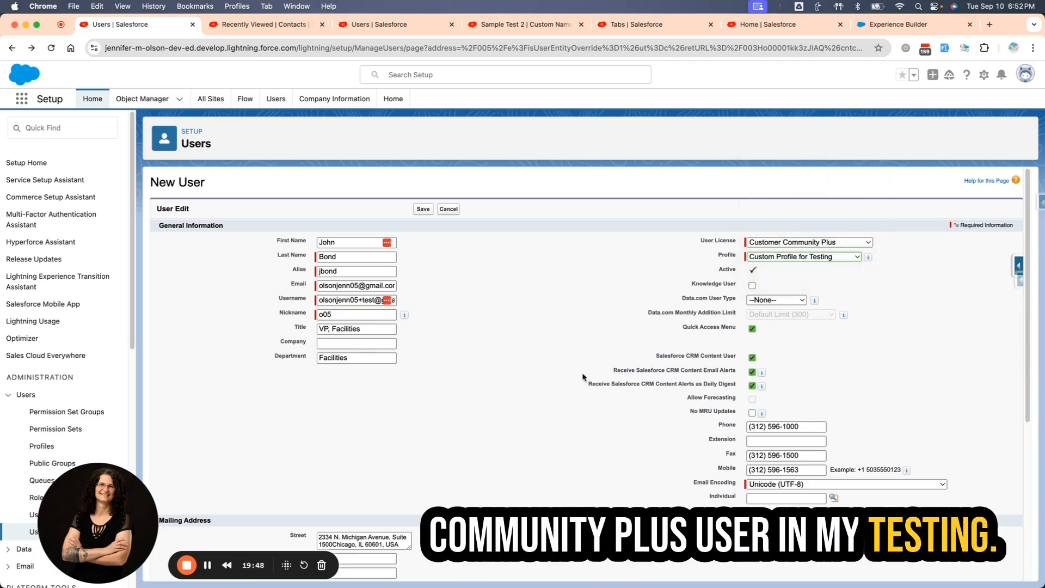
Turn off generating a new password and notifying the user immediately, save the new user and accept the welcome email notice.
{"action": "scroll", "coordinate": [543, 377], "scroll_direction": "down", "scroll_amount": 5}
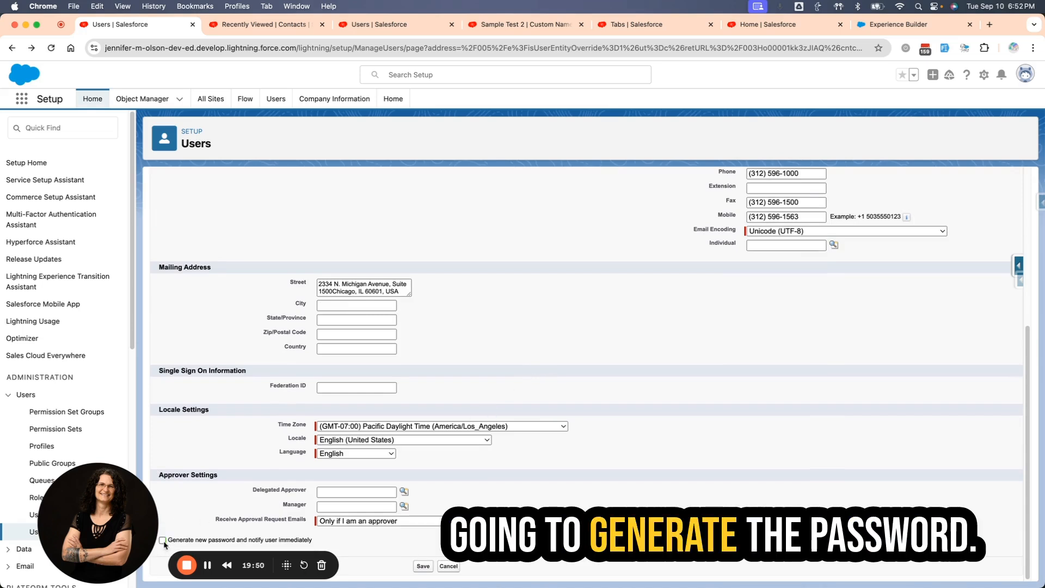
{"action": "left_click", "coordinate": [163, 540]}
{"action": "left_click", "coordinate": [423, 566]}
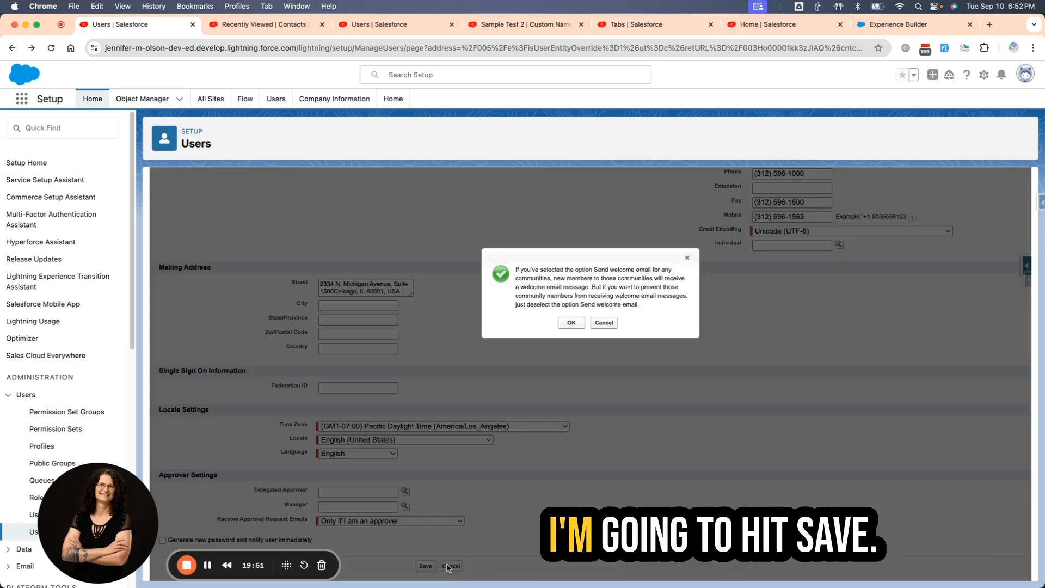
{"action": "left_click", "coordinate": [577, 326]}
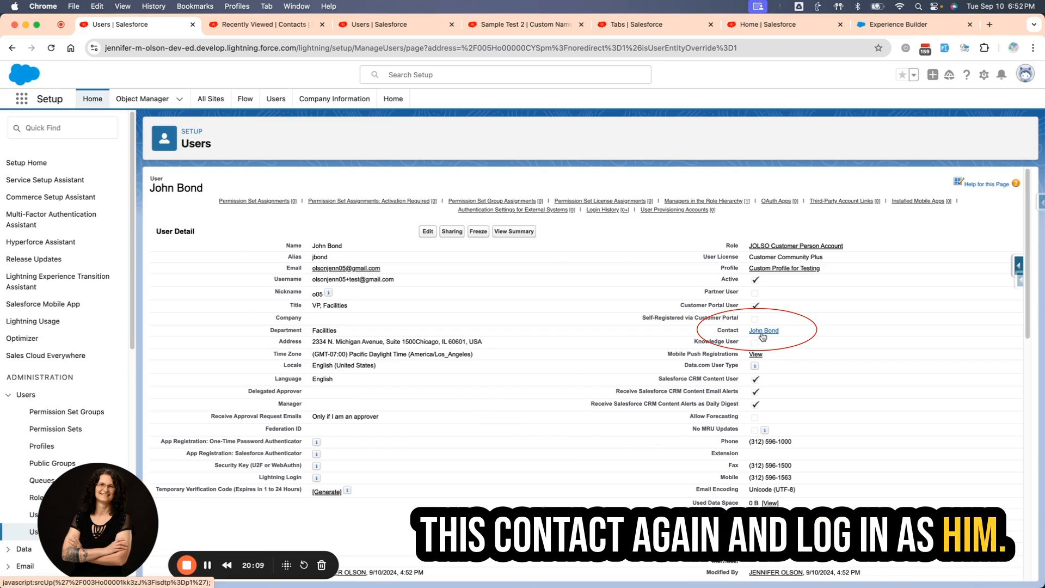
Try to log in to Experience as the new user from the linked contact record.
{"action": "left_click", "coordinate": [764, 331]}
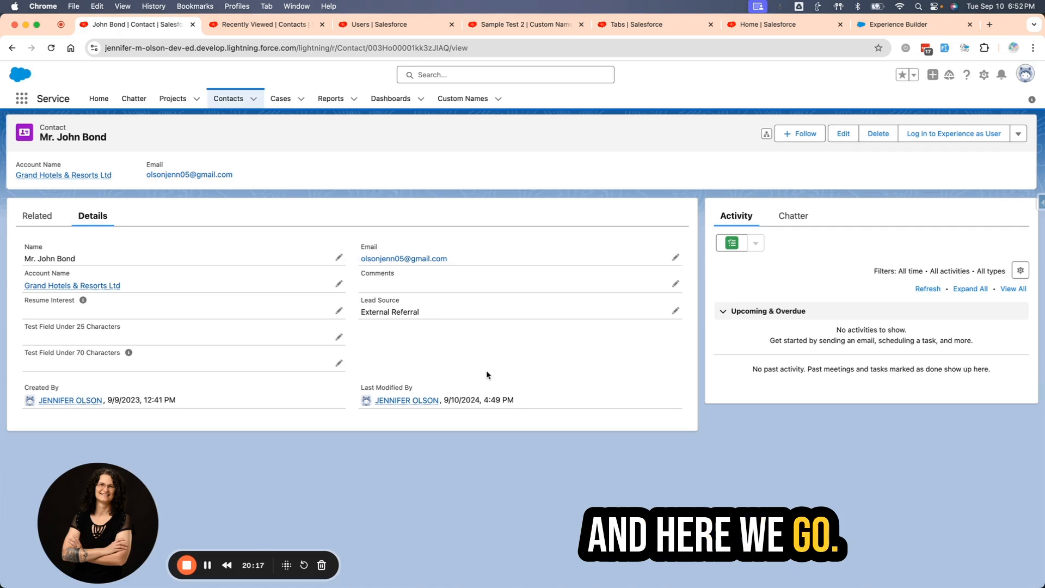
{"action": "left_click", "coordinate": [933, 140]}
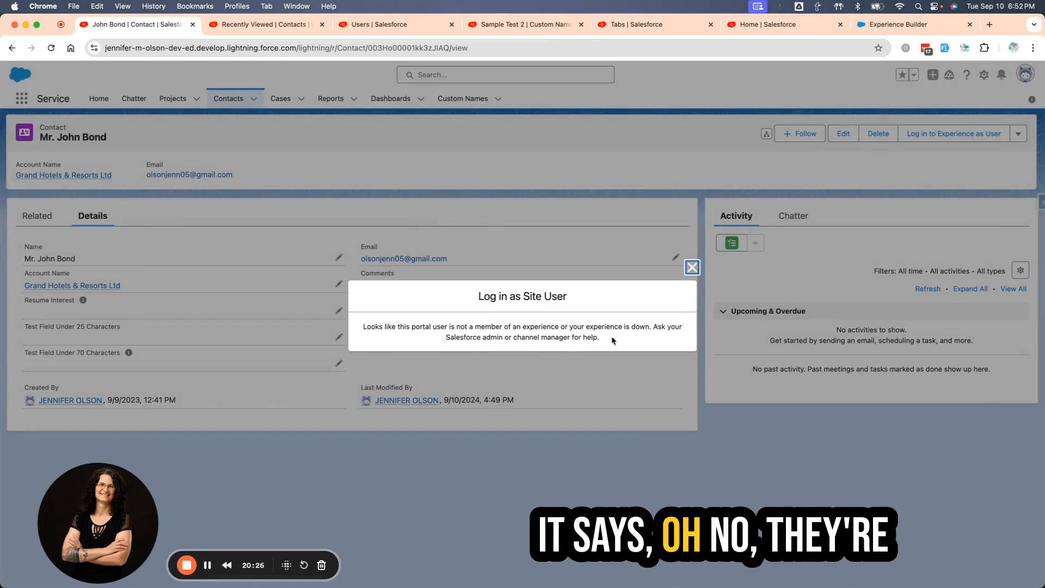
{"action": "left_click", "coordinate": [692, 267]}
Switch to Experience Builder, leave the preview and open the Members settings in the Administration workspace of Sample Site for Testing.
{"action": "left_click", "coordinate": [884, 26]}
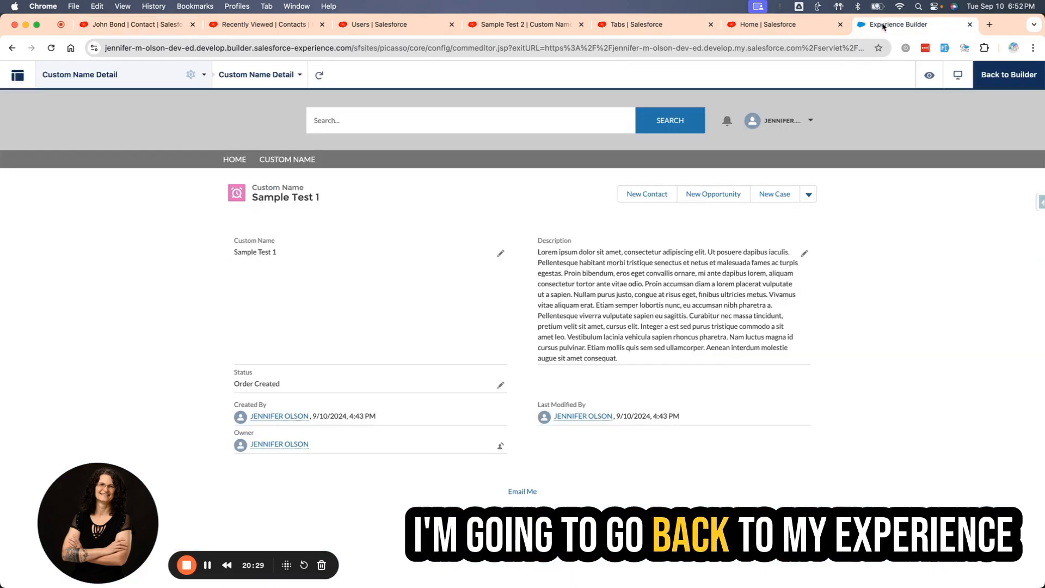
{"action": "left_click", "coordinate": [999, 75]}
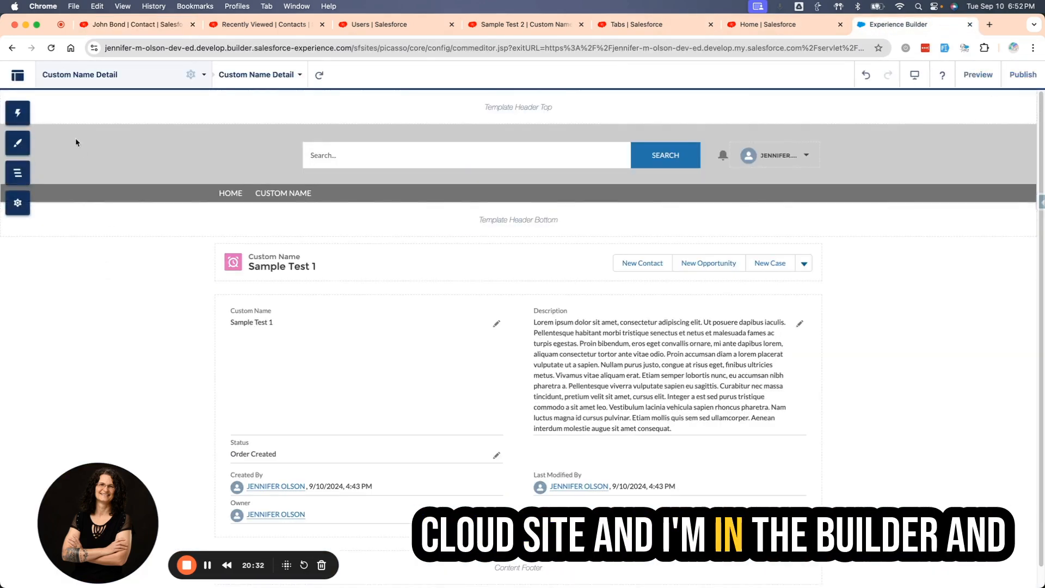
{"action": "left_click", "coordinate": [17, 75]}
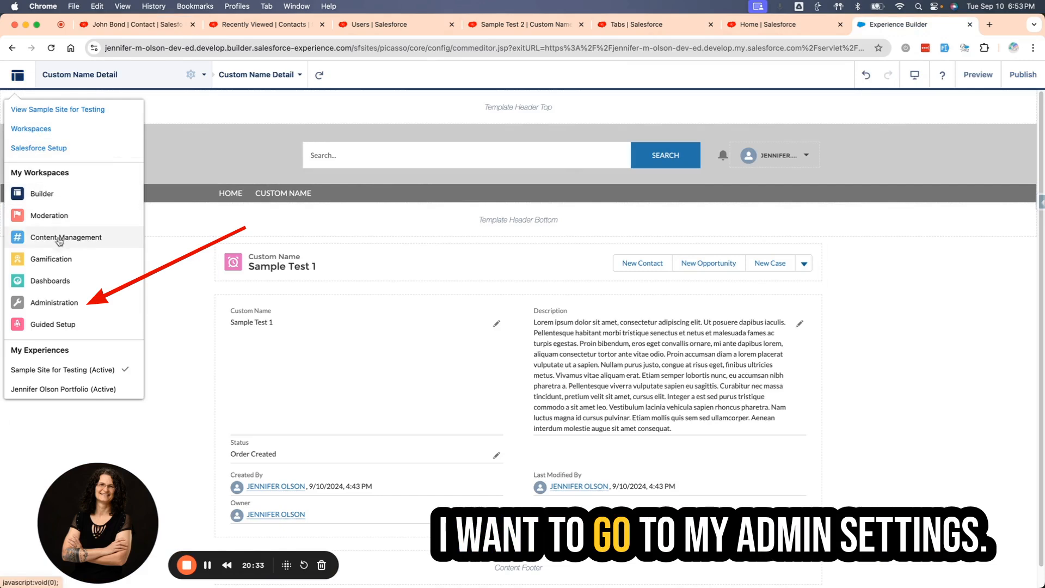
{"action": "left_click", "coordinate": [46, 127]}
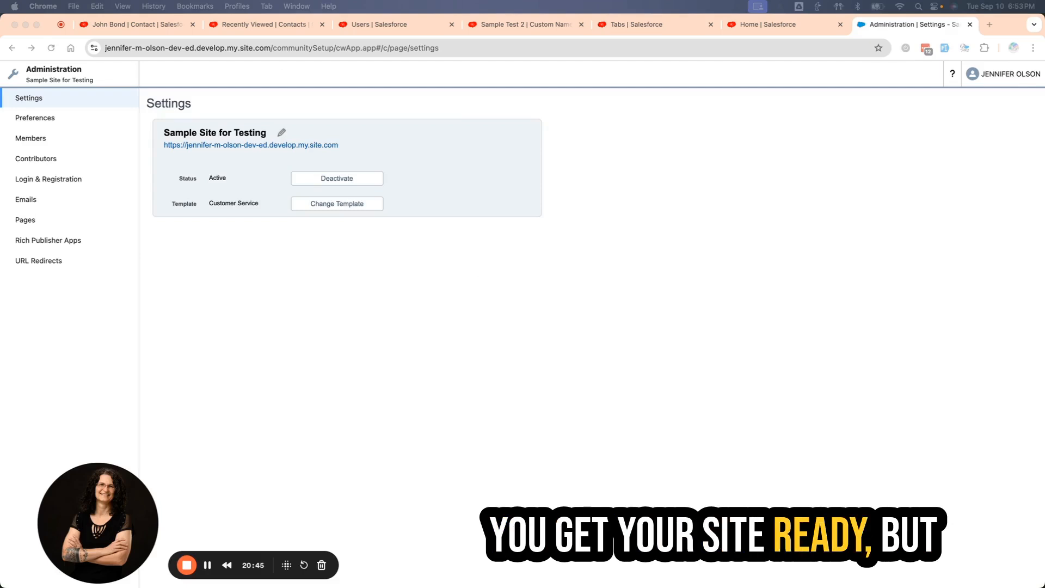
{"action": "left_click", "coordinate": [27, 137]}
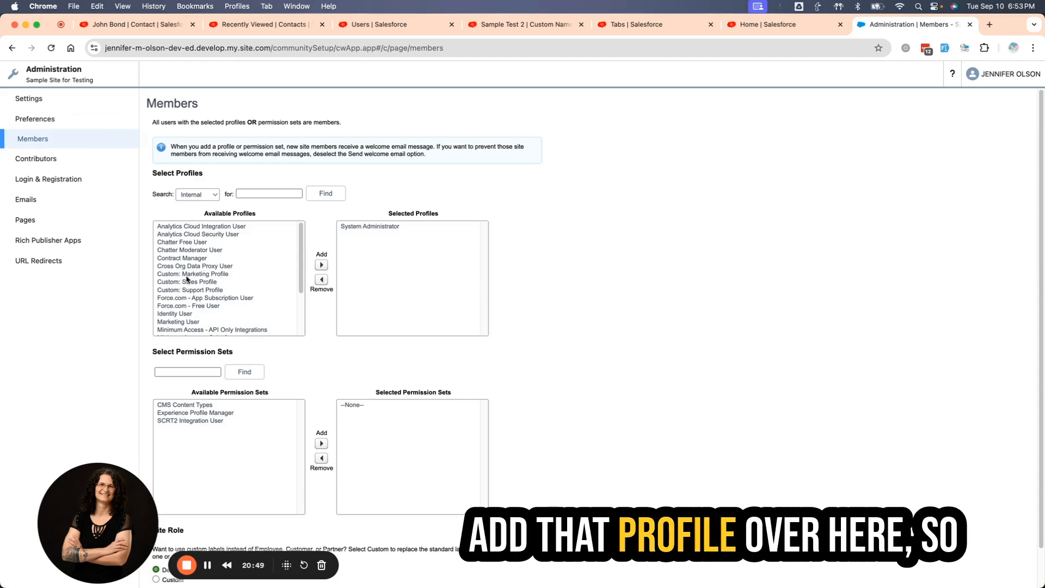
Add Custom Profile for Testing from the Customer profiles to the site's selected profiles.
{"action": "left_click", "coordinate": [197, 195]}
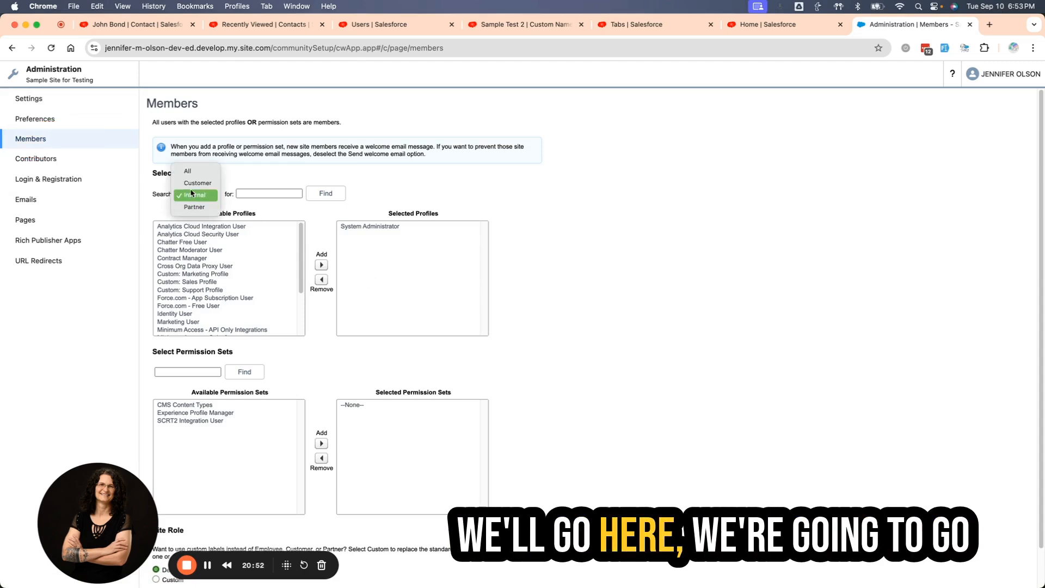
{"action": "left_click", "coordinate": [160, 196]}
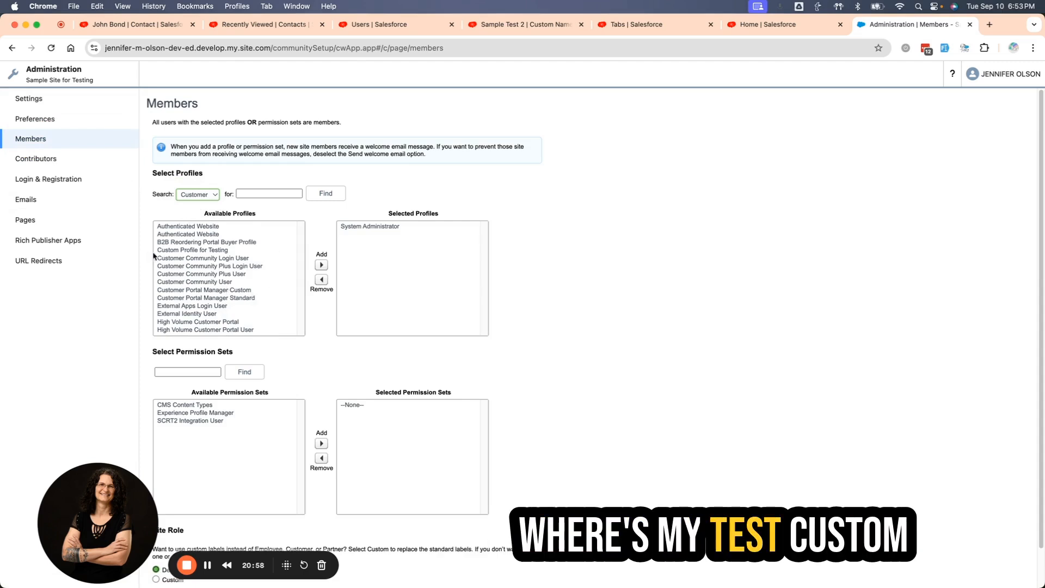
{"action": "left_click", "coordinate": [196, 252]}
{"action": "left_click", "coordinate": [322, 266]}
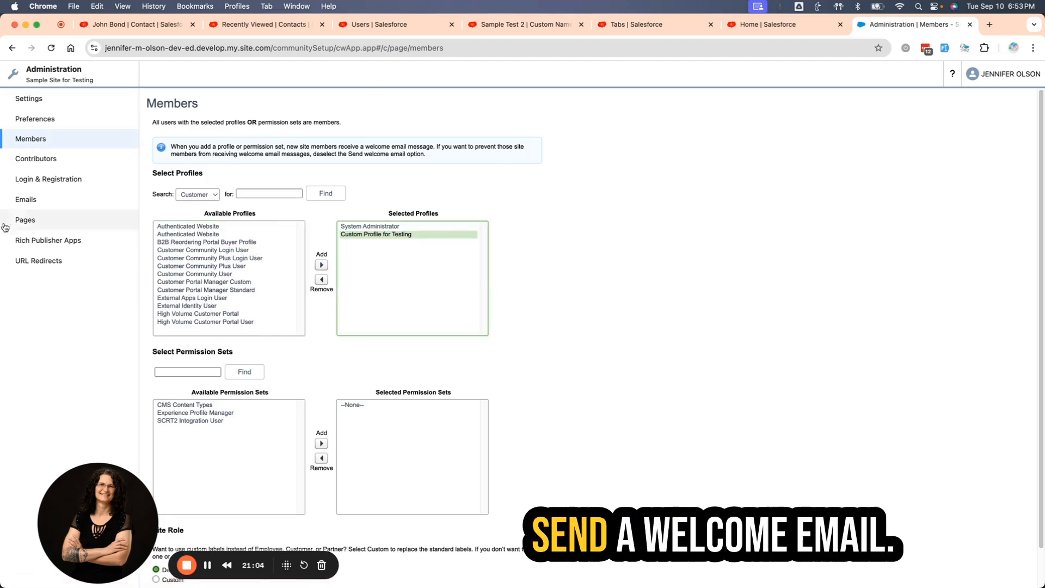
Check the Send welcome email option in the site's email template settings.
{"action": "left_click", "coordinate": [23, 200]}
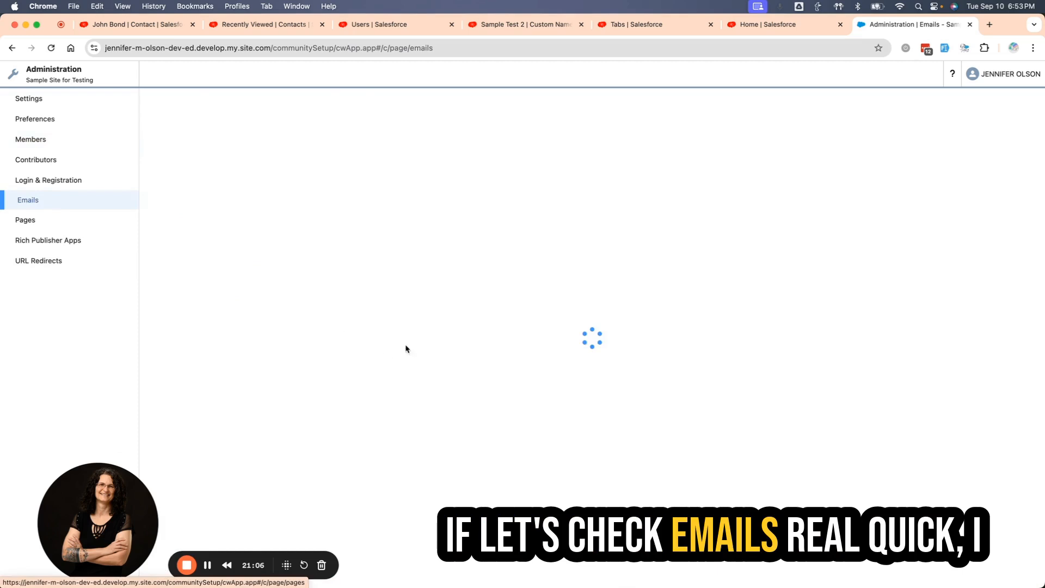
{"action": "scroll", "coordinate": [483, 346], "scroll_direction": "down", "scroll_amount": 3}
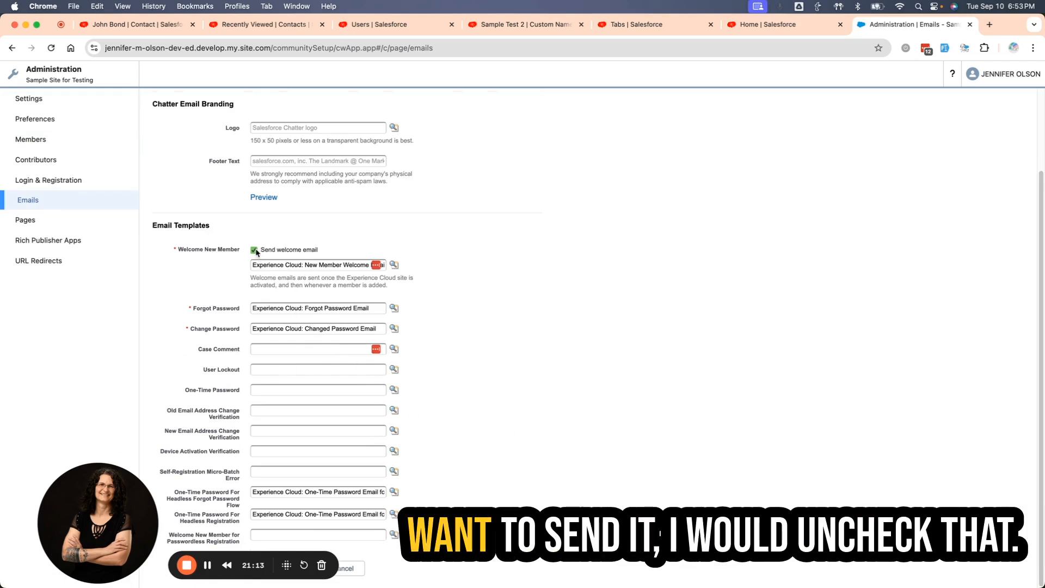
Add Custom Profile for Testing from the Customer profiles to the site's selected member profiles and save the Members settings.
{"action": "left_click", "coordinate": [30, 138]}
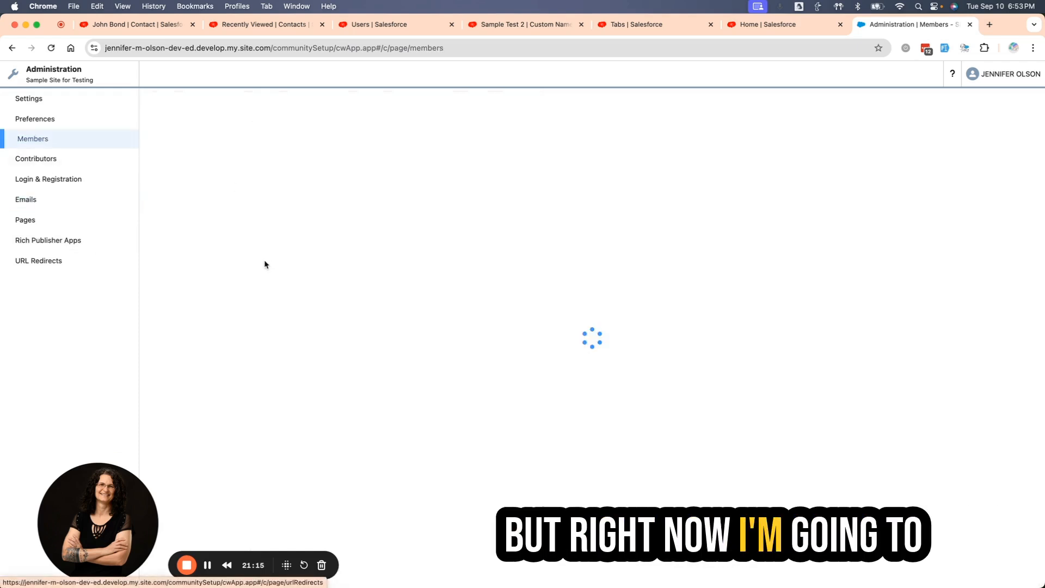
{"action": "left_click", "coordinate": [211, 194]}
{"action": "left_click", "coordinate": [198, 183]}
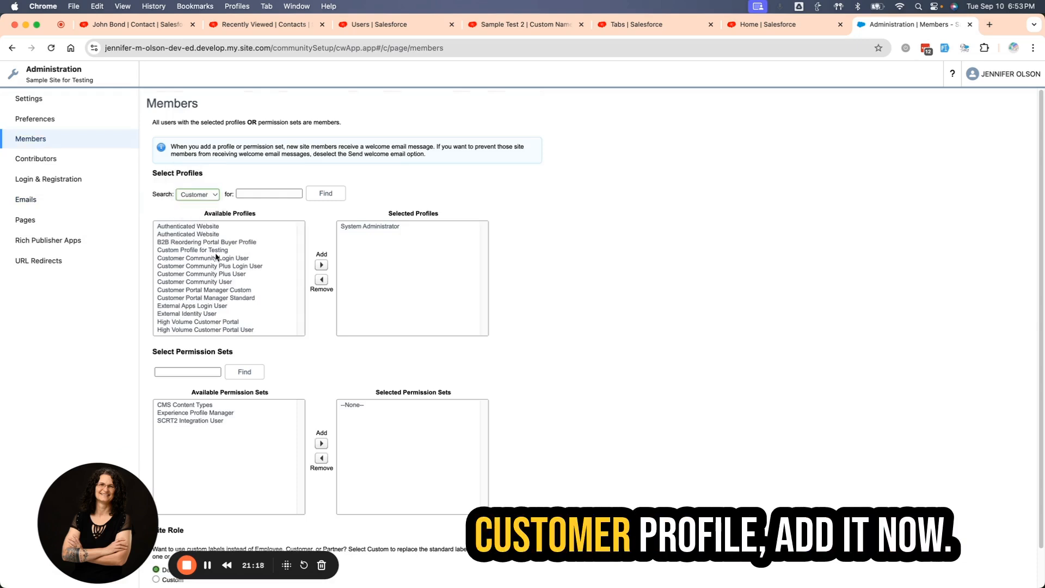
{"action": "left_click", "coordinate": [190, 250]}
{"action": "left_click", "coordinate": [321, 265]}
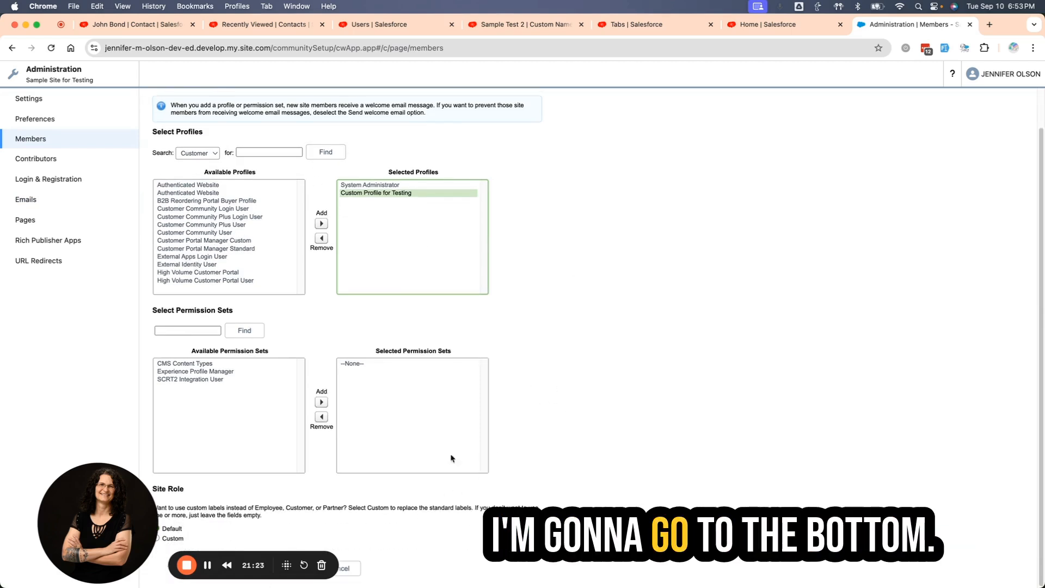
{"action": "left_click_drag", "start_coordinate": [66, 510], "coordinate": [244, 389]}
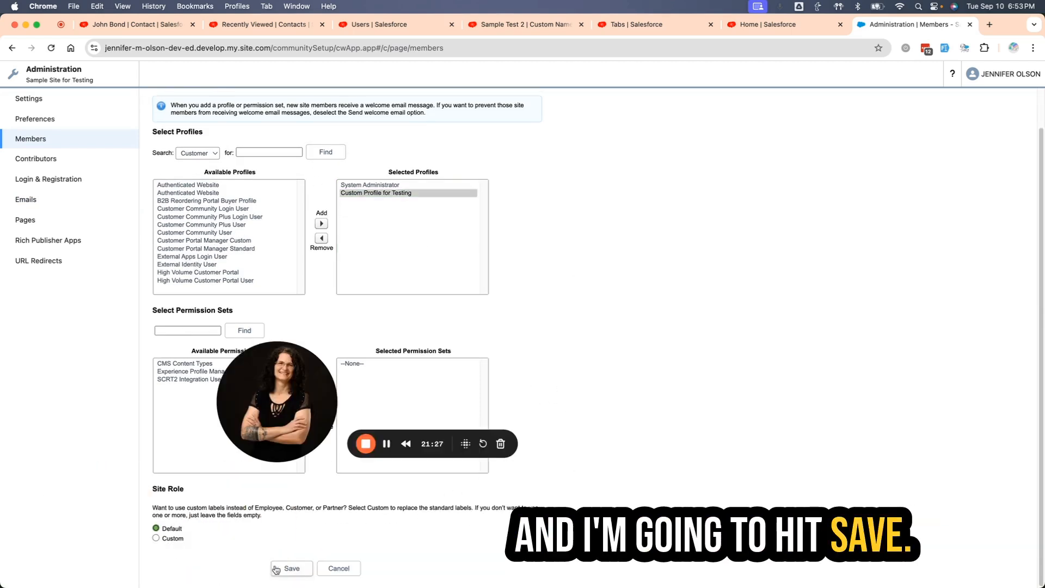
{"action": "left_click", "coordinate": [289, 568]}
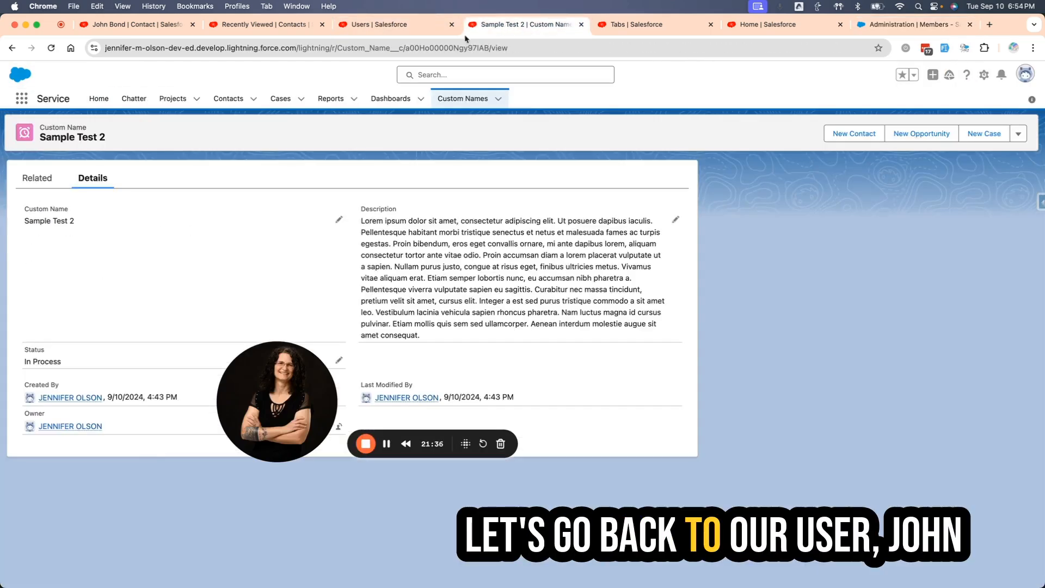
Log in to Experience as the user from the contact record and inspect the site's Custom Name page and its URL.
{"action": "left_click", "coordinate": [344, 25]}
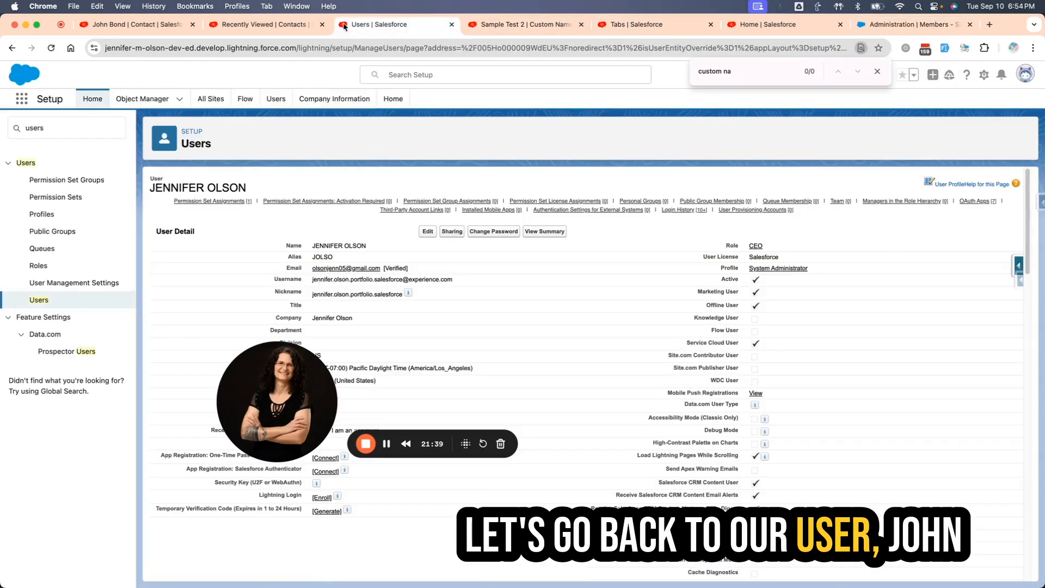
{"action": "left_click", "coordinate": [109, 25]}
{"action": "key", "text": "super+r"}
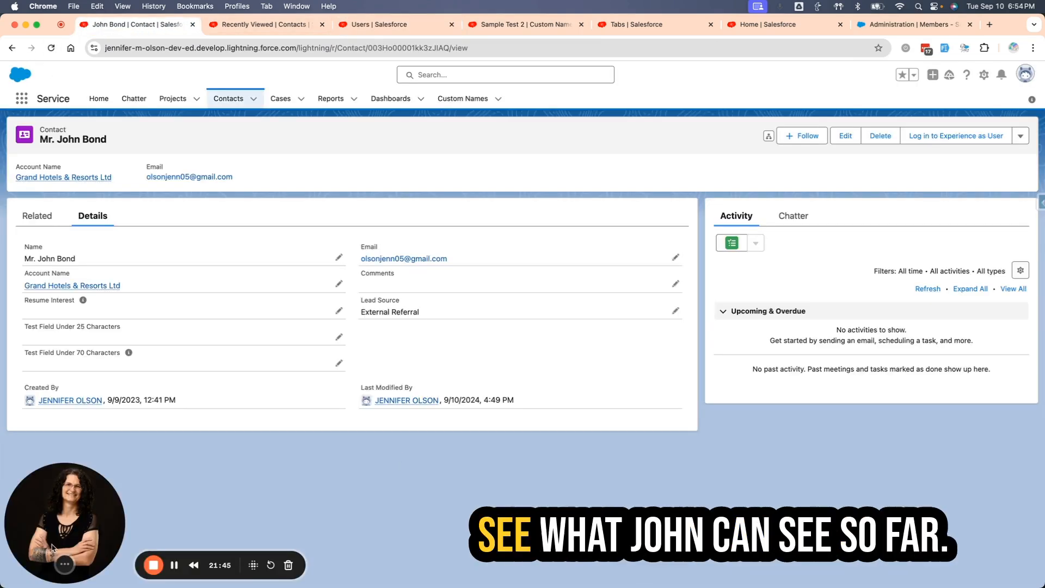
{"action": "left_click", "coordinate": [956, 136]}
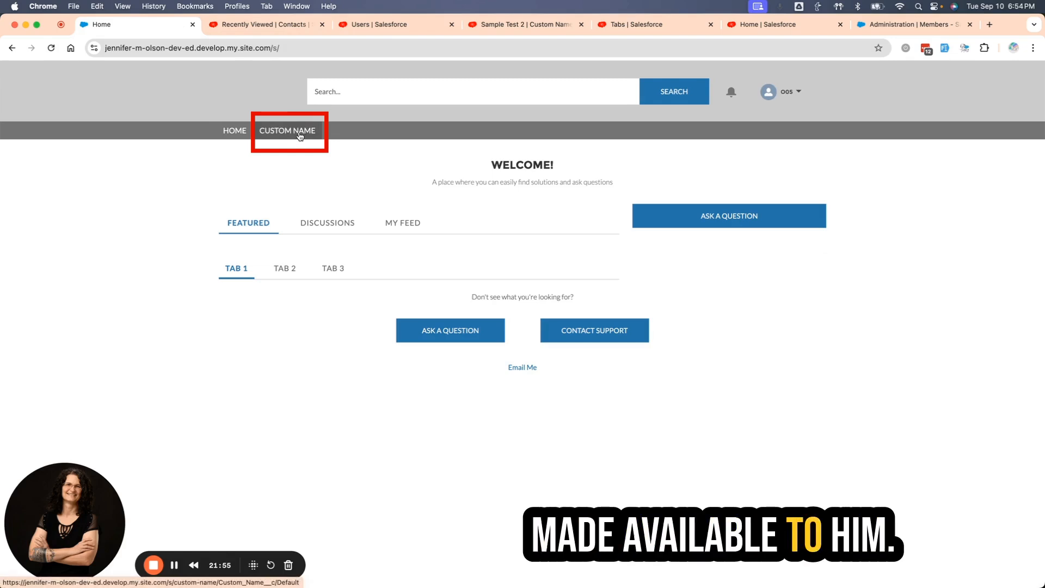
{"action": "left_click", "coordinate": [272, 132]}
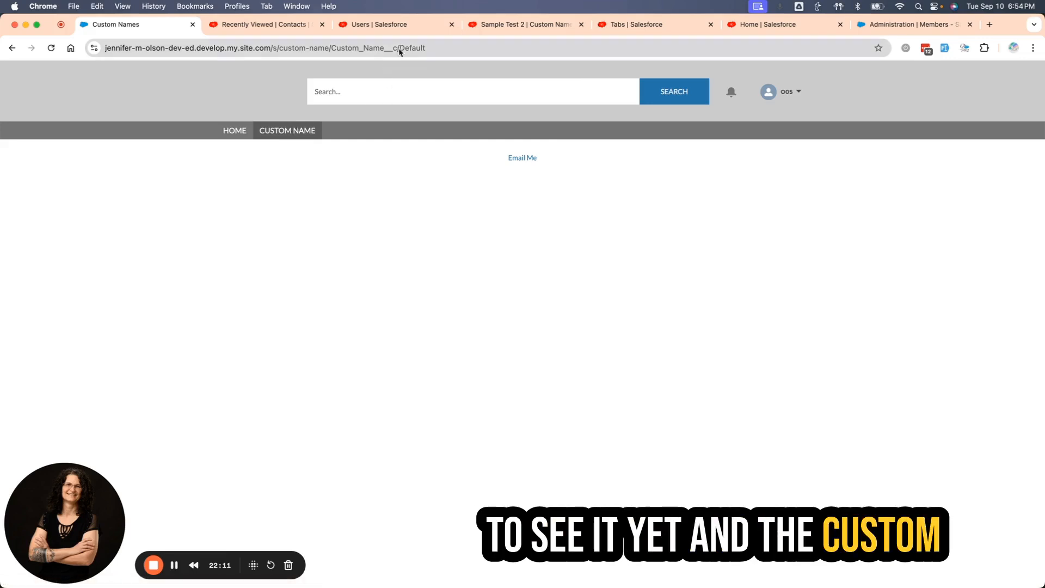
{"action": "left_click_drag", "start_coordinate": [399, 49], "coordinate": [442, 48]}
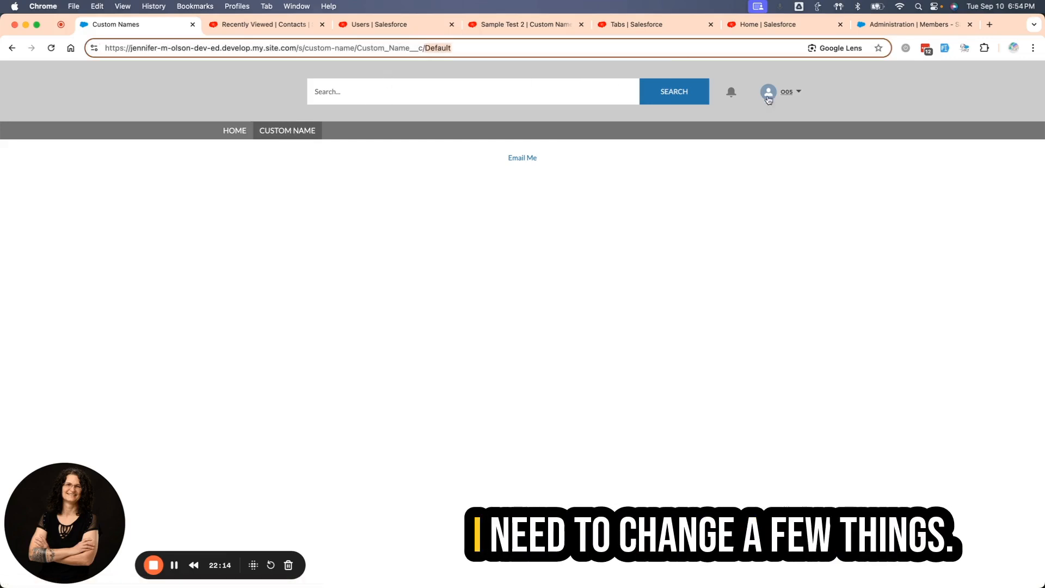
Log the portal user out of the site and close the leftover login page.
{"action": "left_click", "coordinate": [791, 95]}
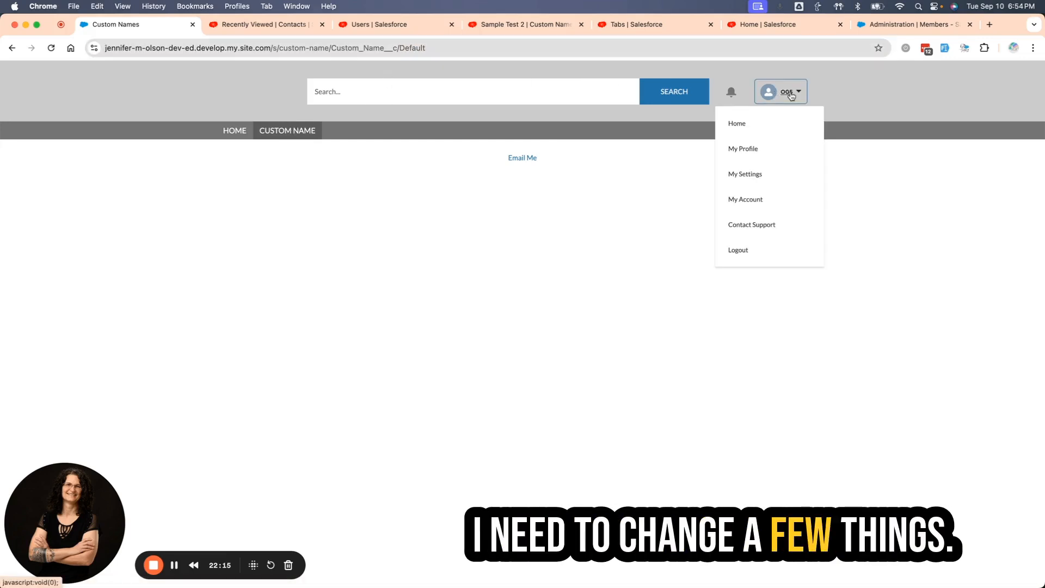
{"action": "left_click", "coordinate": [741, 252]}
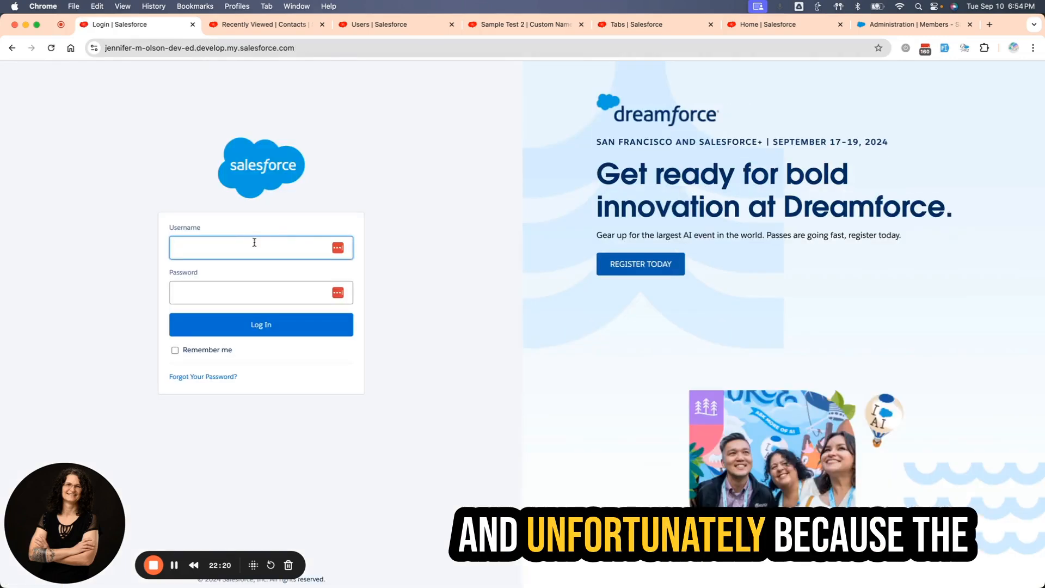
{"action": "left_click", "coordinate": [193, 24]}
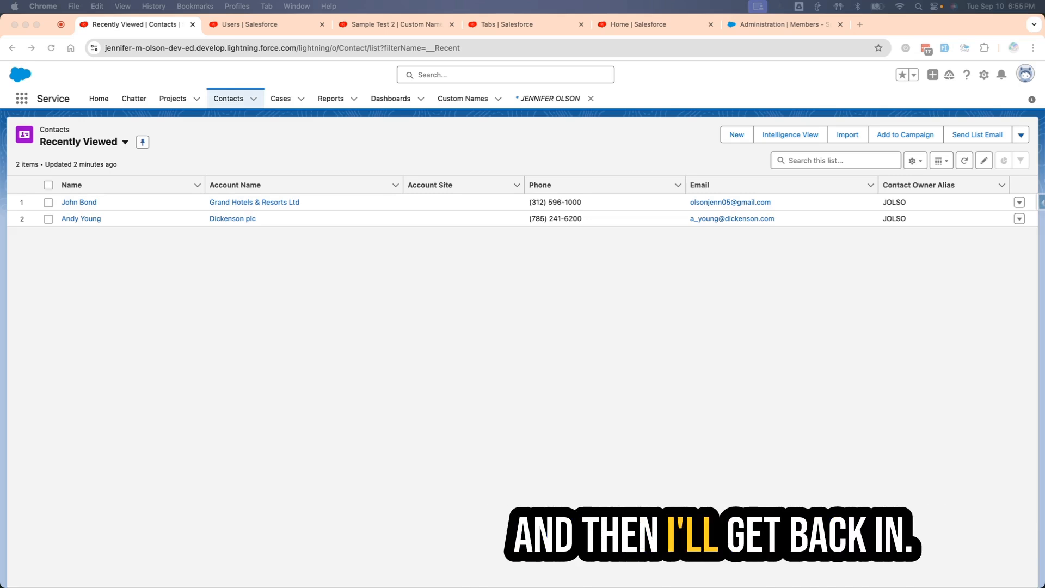
Search Setup for session and open Session Settings.
{"action": "left_click_drag", "start_coordinate": [283, 26], "coordinate": [130, 28]}
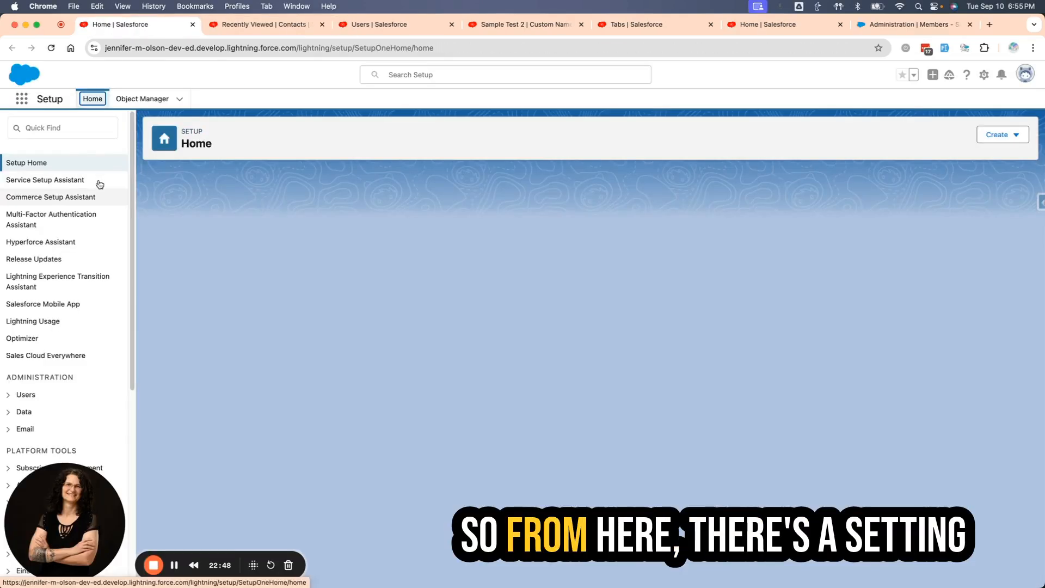
{"action": "left_click", "coordinate": [41, 127]}
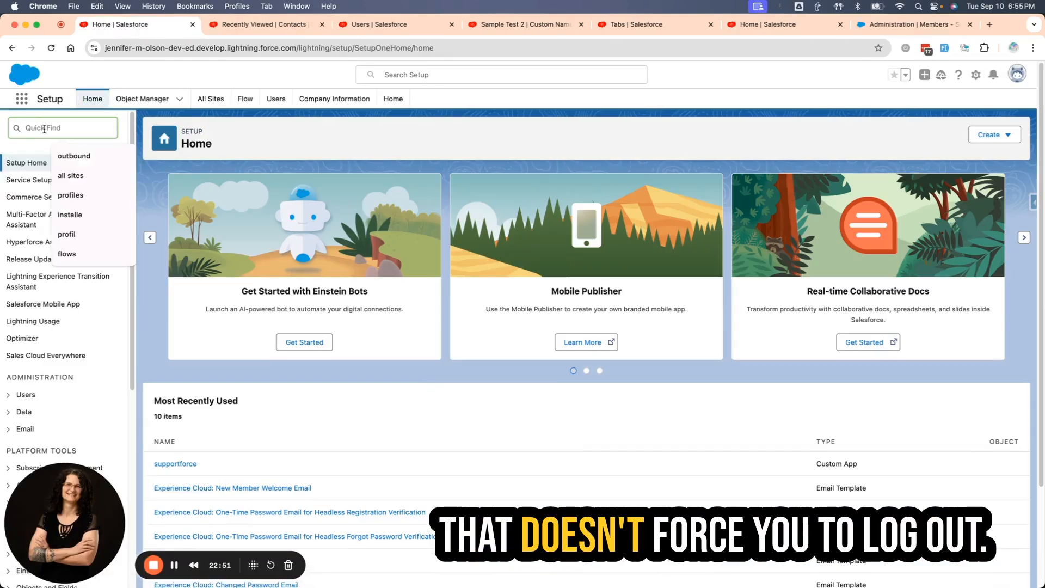
{"action": "type", "text": "session"}
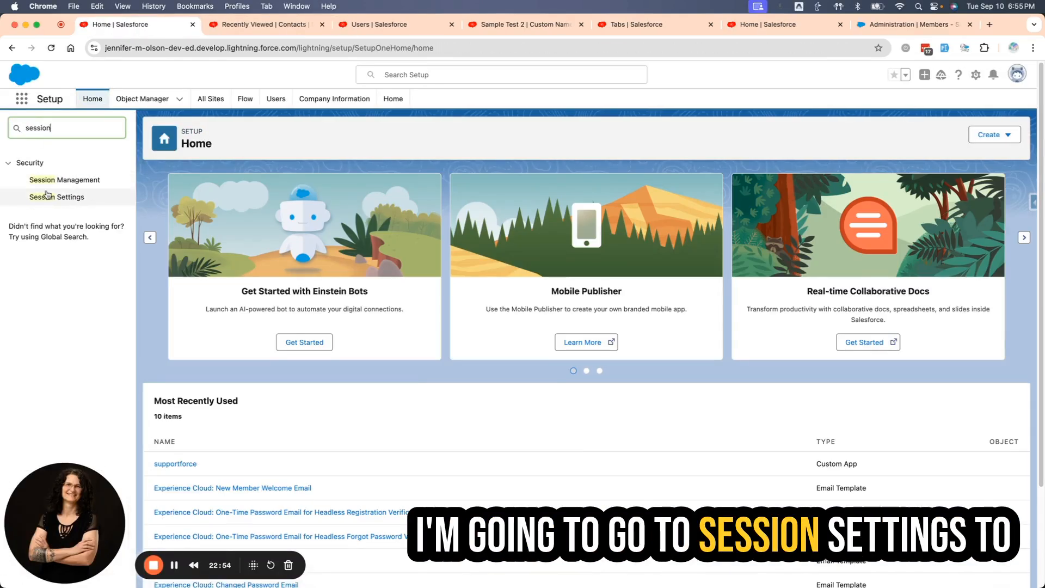
{"action": "left_click", "coordinate": [48, 196]}
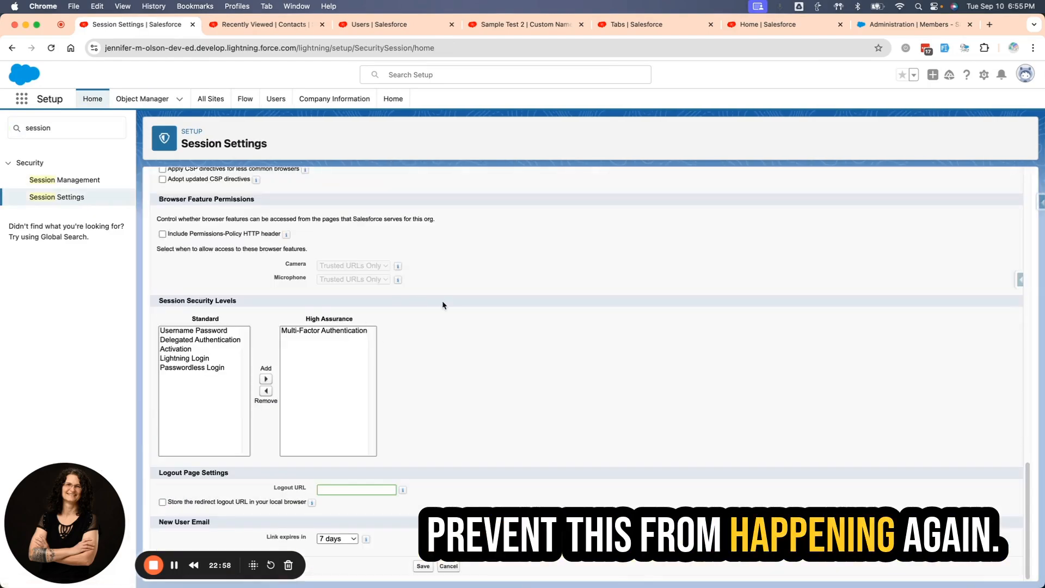
Disable Force relogin after Login-As-User in the session settings and save.
{"action": "scroll", "coordinate": [447, 305], "scroll_direction": "up", "scroll_amount": 15}
{"action": "scroll", "coordinate": [453, 319], "scroll_direction": "up", "scroll_amount": 2}
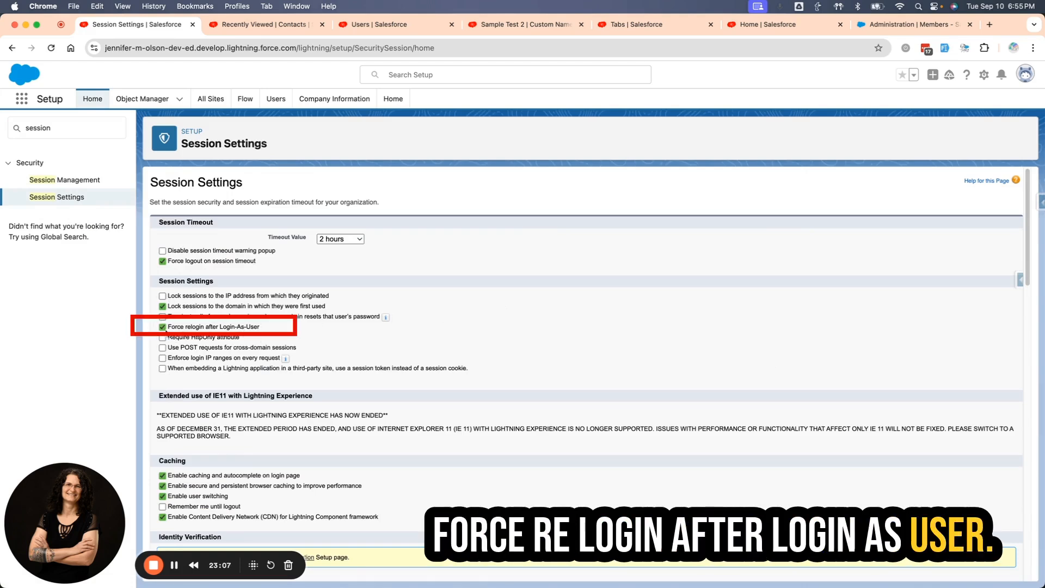
{"action": "left_click", "coordinate": [243, 329]}
{"action": "scroll", "coordinate": [440, 341], "scroll_direction": "down", "scroll_amount": 15}
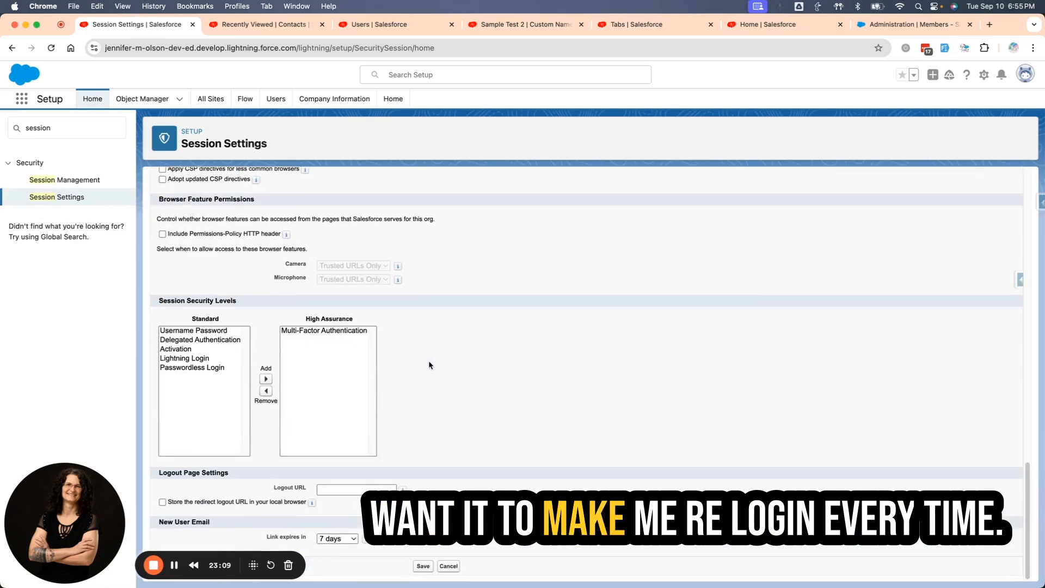
{"action": "left_click", "coordinate": [423, 567]}
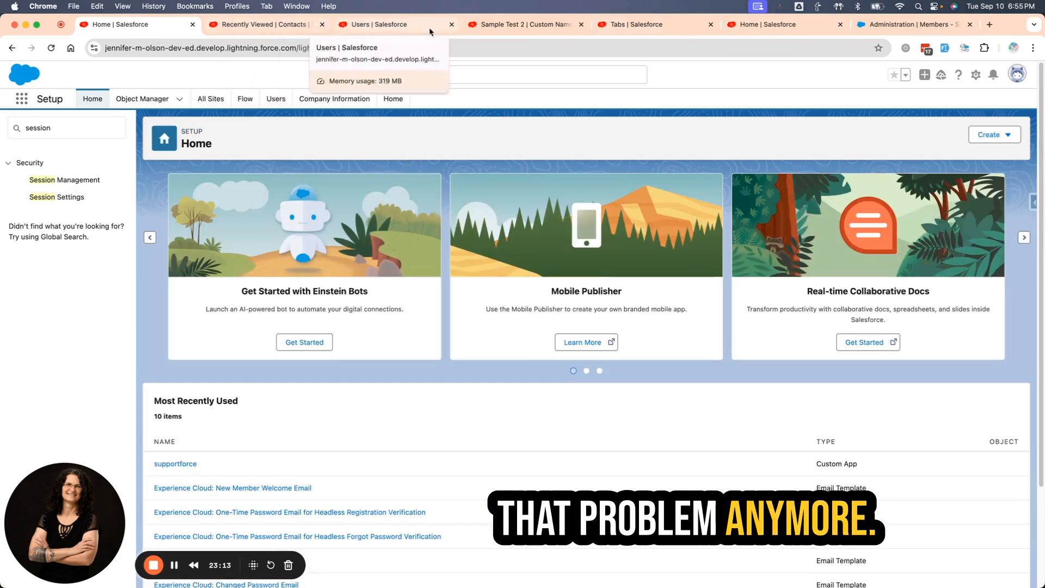
Open Sample Site for Testing in Experience Builder from the All Sites list and close unneeded browser pages.
{"action": "left_click", "coordinate": [787, 28]}
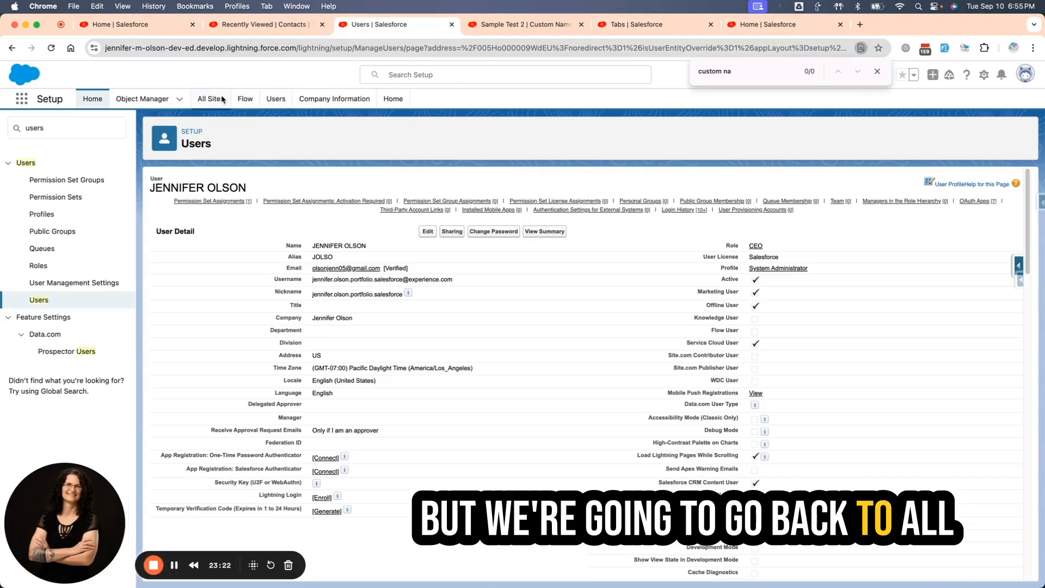
{"action": "left_click", "coordinate": [210, 98]}
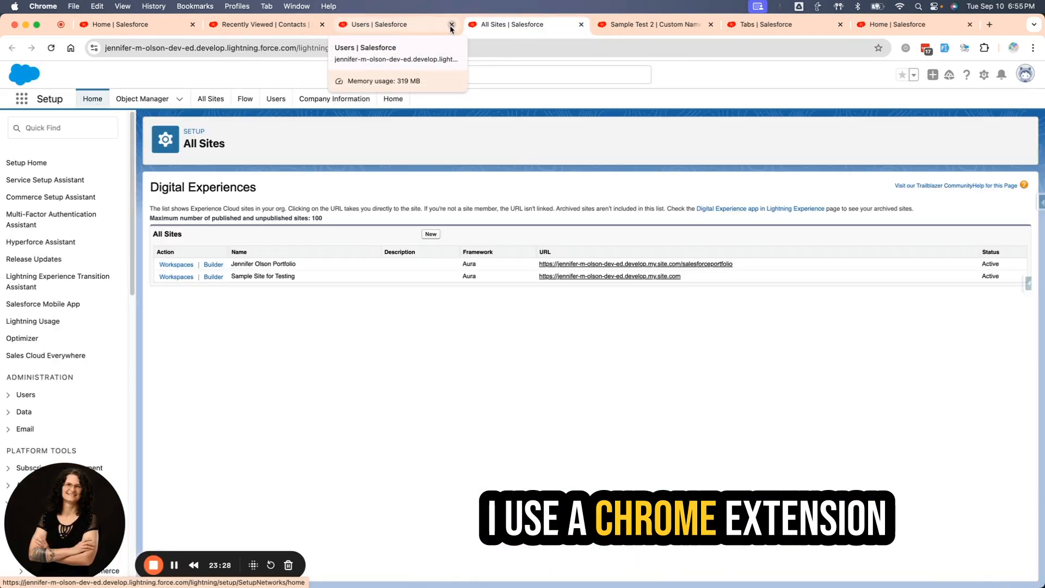
{"action": "left_click", "coordinate": [209, 277]}
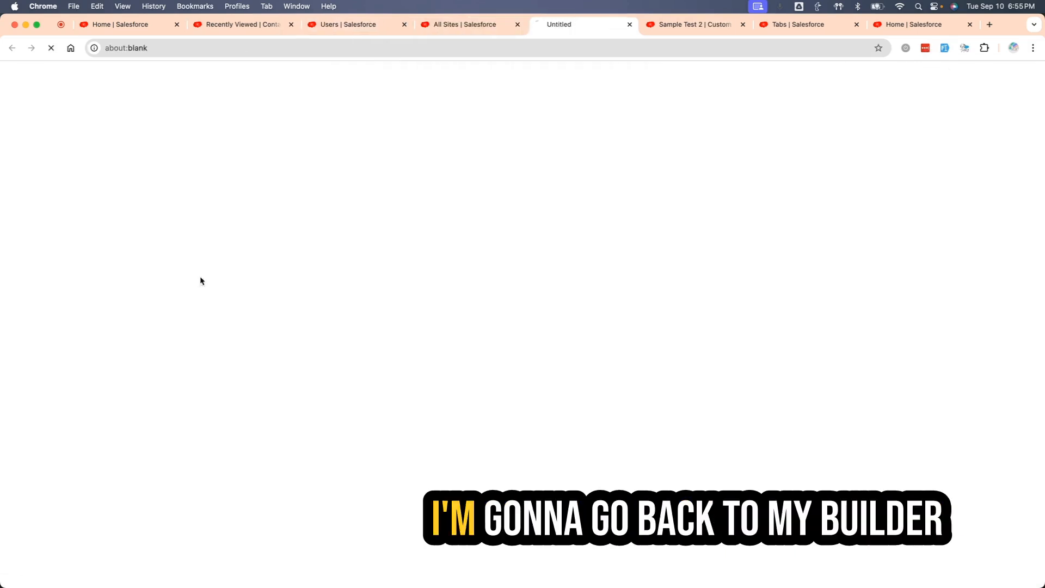
{"action": "left_click", "coordinate": [744, 25]}
{"action": "left_click", "coordinate": [744, 25]}
{"action": "left_click", "coordinate": [744, 25]}
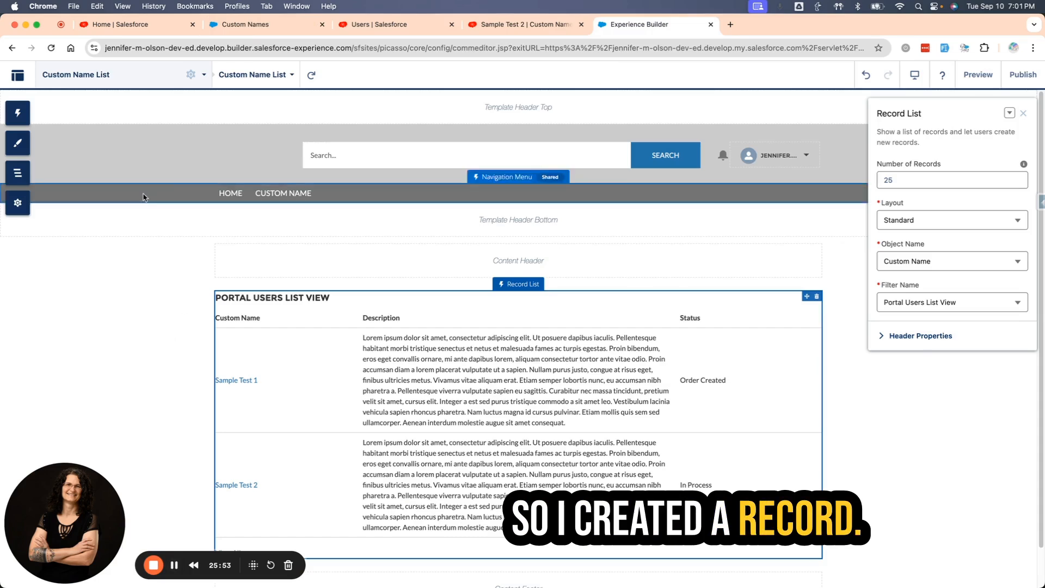
Switch to the portal user's site, view the Home and Custom Name pages, and open the Sample Test 2 record.
{"action": "left_click", "coordinate": [264, 25]}
{"action": "left_click", "coordinate": [235, 131]}
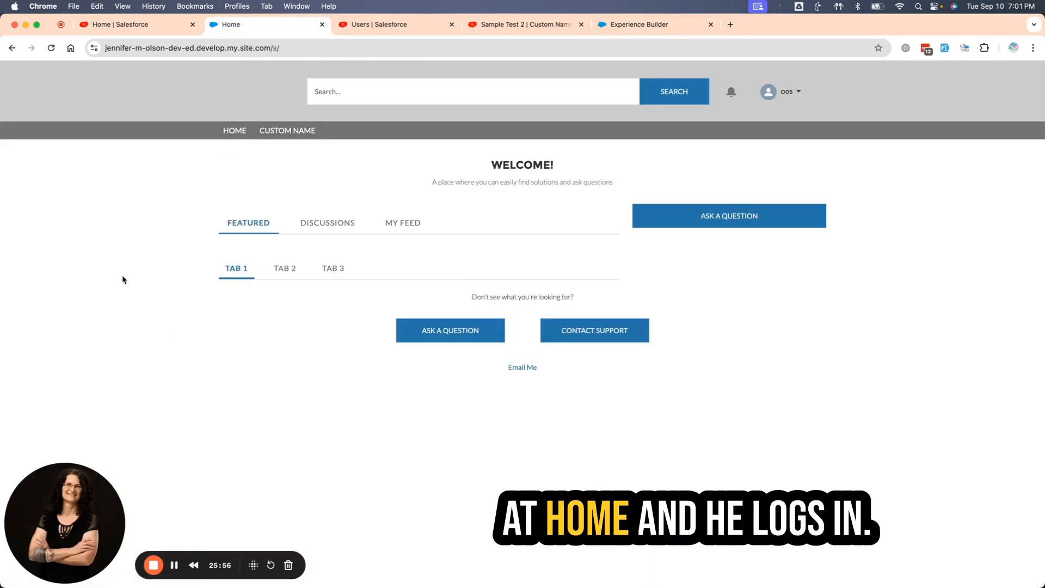
{"action": "left_click", "coordinate": [287, 131]}
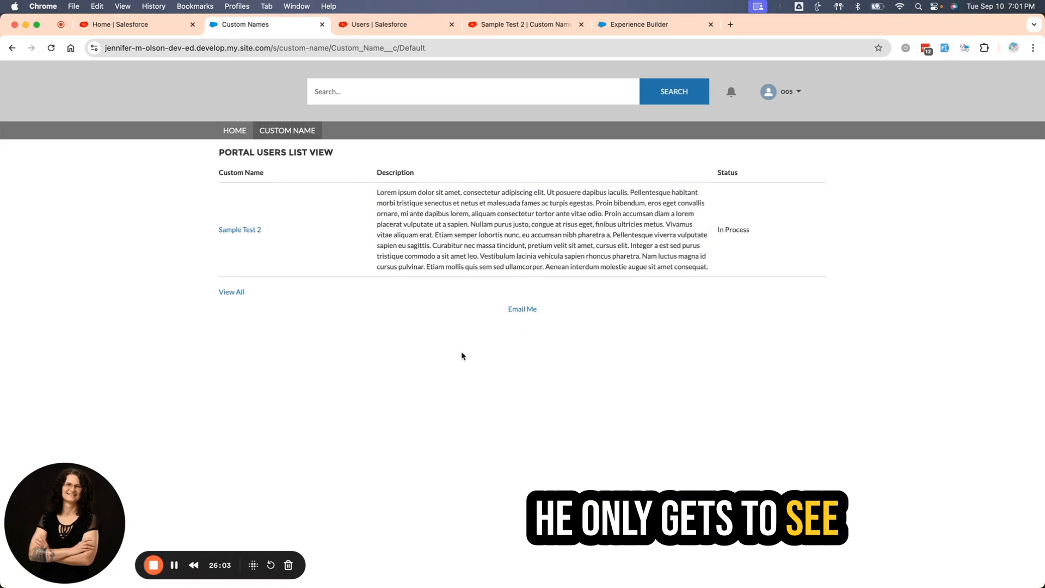
{"action": "left_click", "coordinate": [241, 229]}
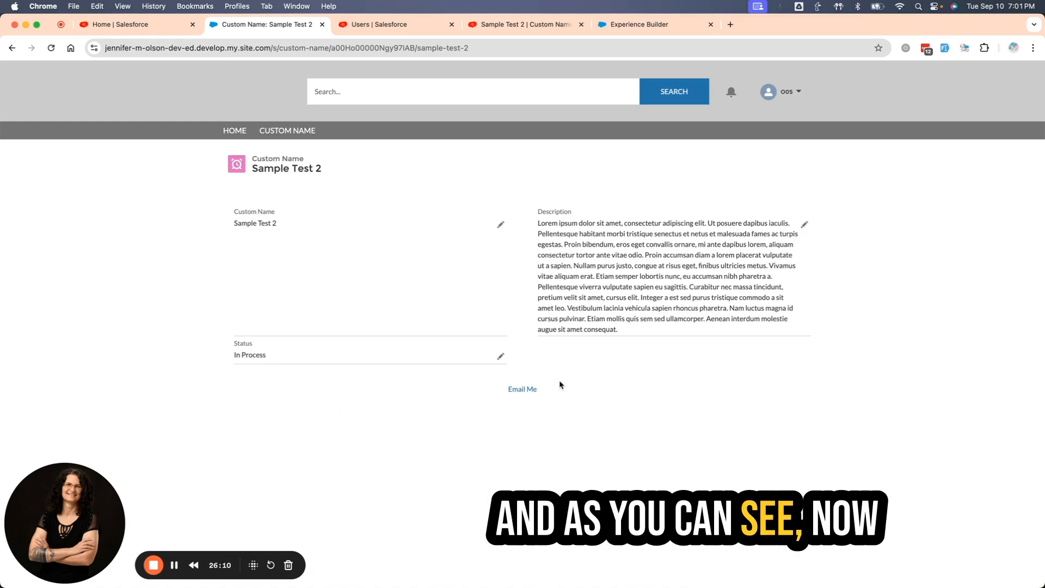
Switch to Experience Builder and delete the Email Me component below the content footer of the Custom Name List page.
{"action": "left_click", "coordinate": [687, 26]}
{"action": "scroll", "coordinate": [742, 404], "scroll_direction": "down", "scroll_amount": 1}
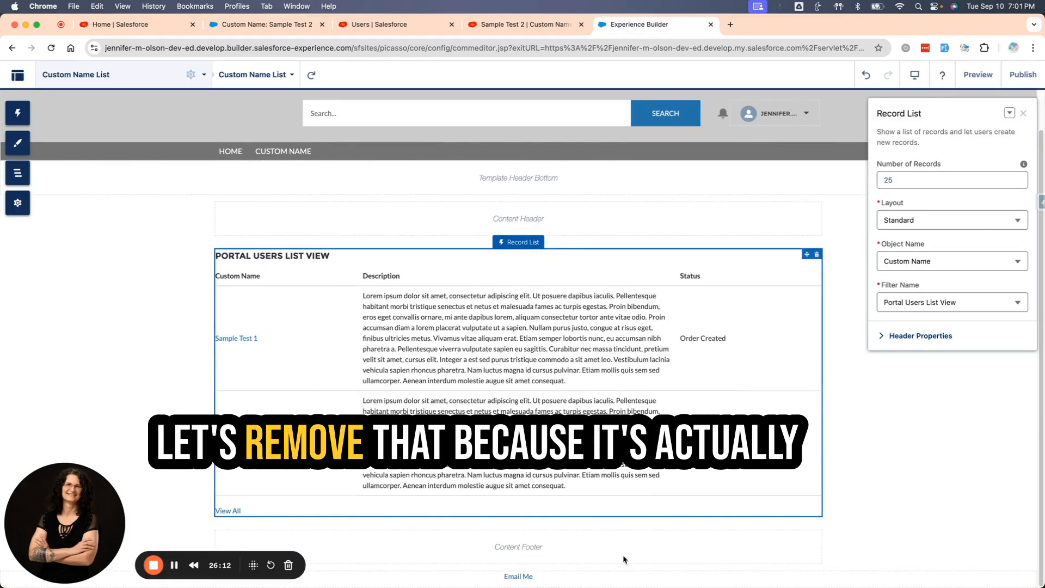
{"action": "left_click", "coordinate": [625, 576]}
{"action": "key", "text": "Delete"}
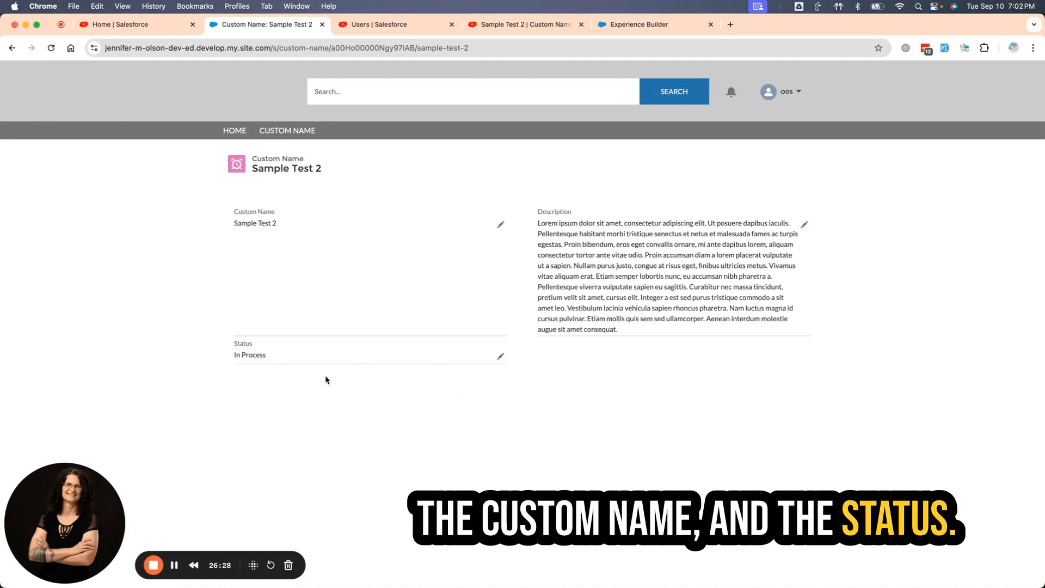
Set the Status of Sample Test 2 to Order Received as the portal user and save the record.
{"action": "left_click", "coordinate": [501, 356]}
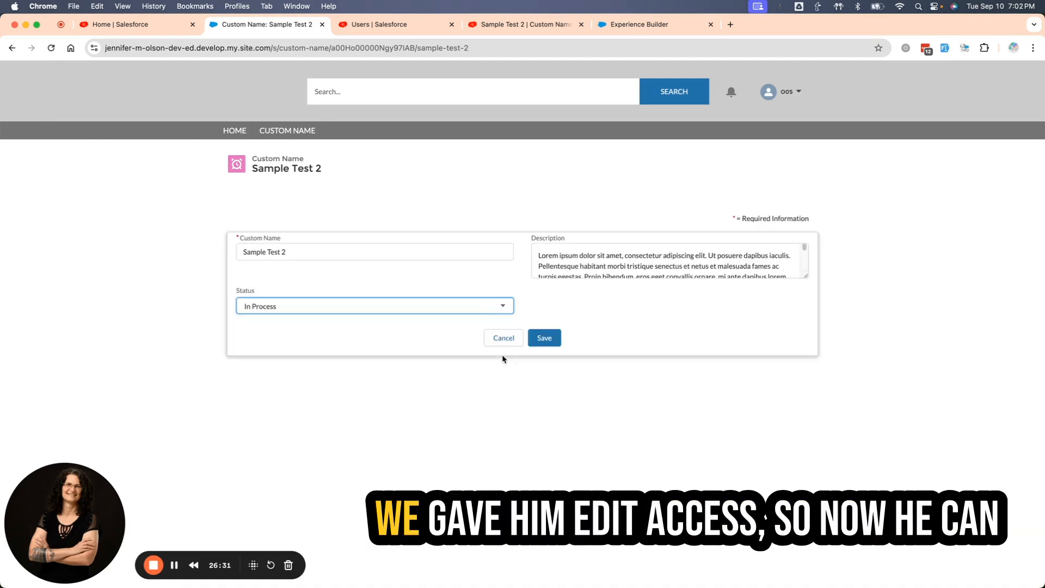
{"action": "left_click", "coordinate": [344, 310]}
{"action": "left_click", "coordinate": [294, 402]}
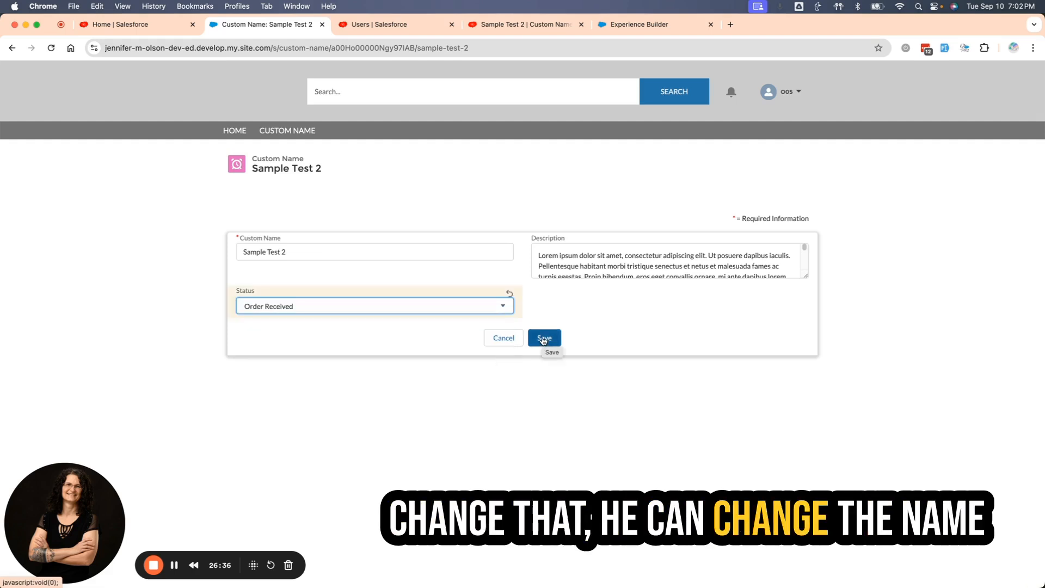
{"action": "left_click", "coordinate": [542, 339]}
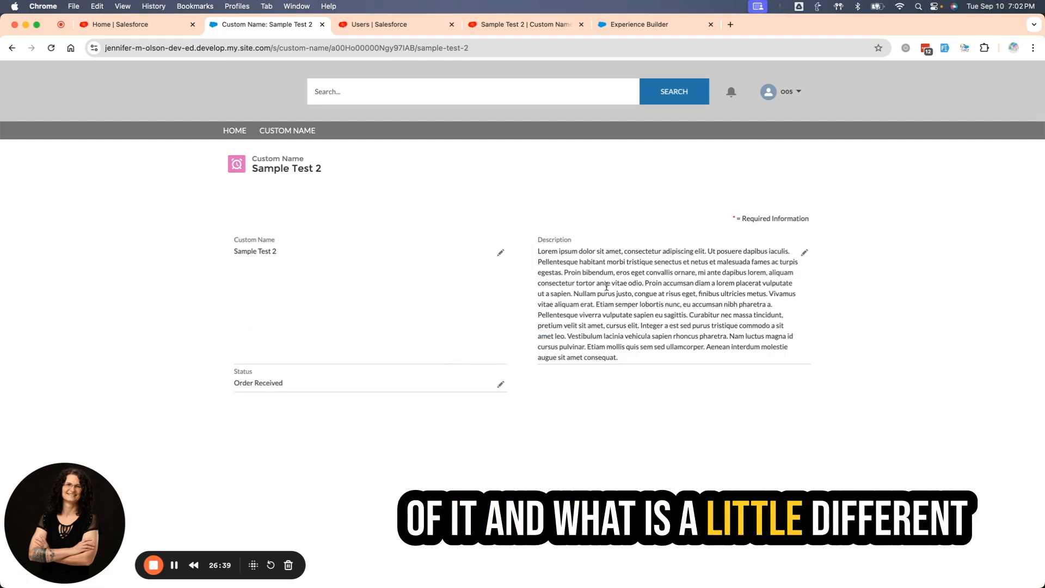
View the site's Custom Name list, switch to the Service app and open the Portal Users List View of Custom Names for comparison.
{"action": "left_click", "coordinate": [288, 133]}
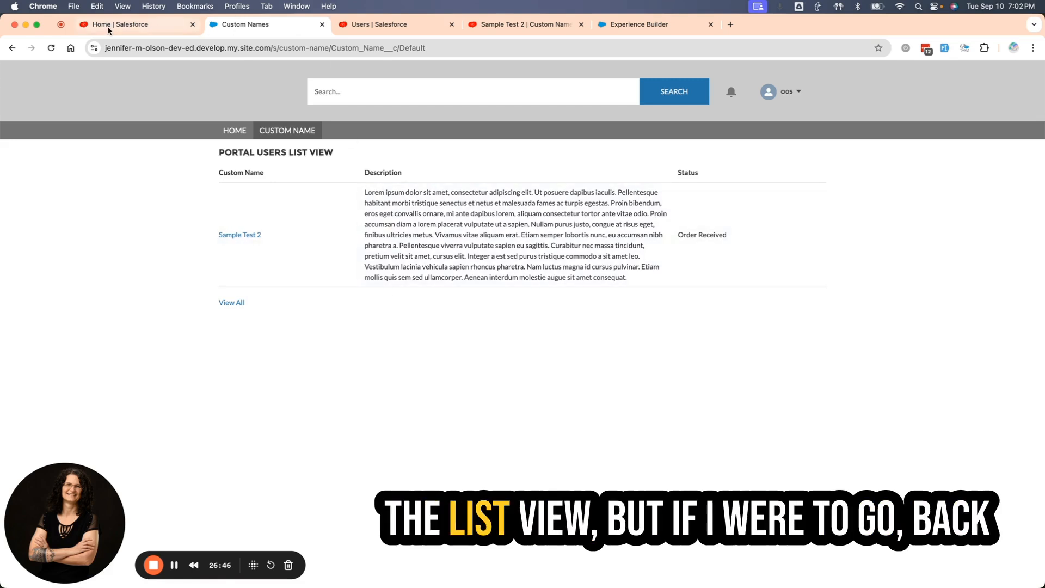
{"action": "left_click", "coordinate": [506, 24]}
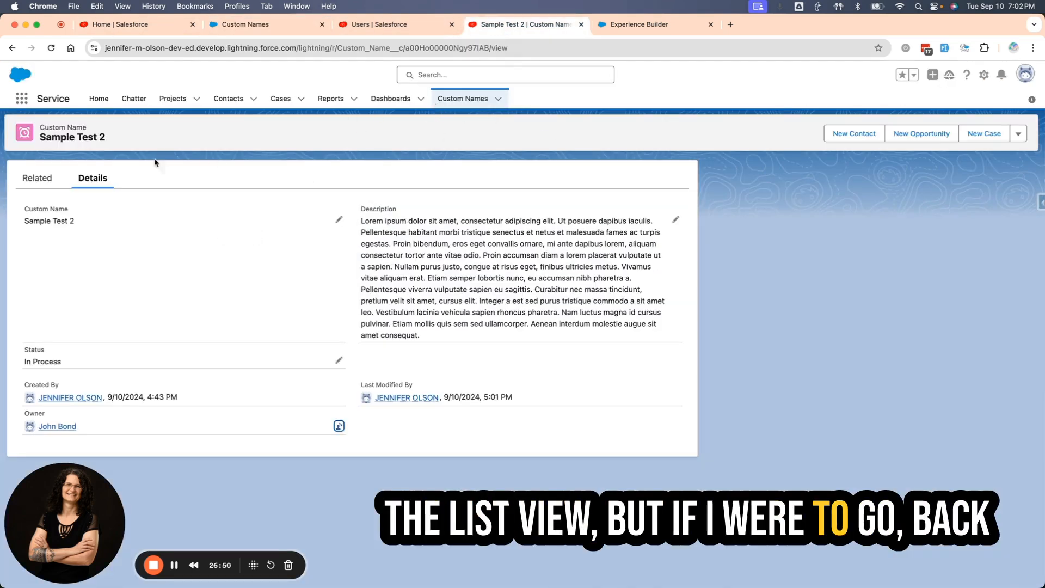
{"action": "left_click", "coordinate": [466, 99]}
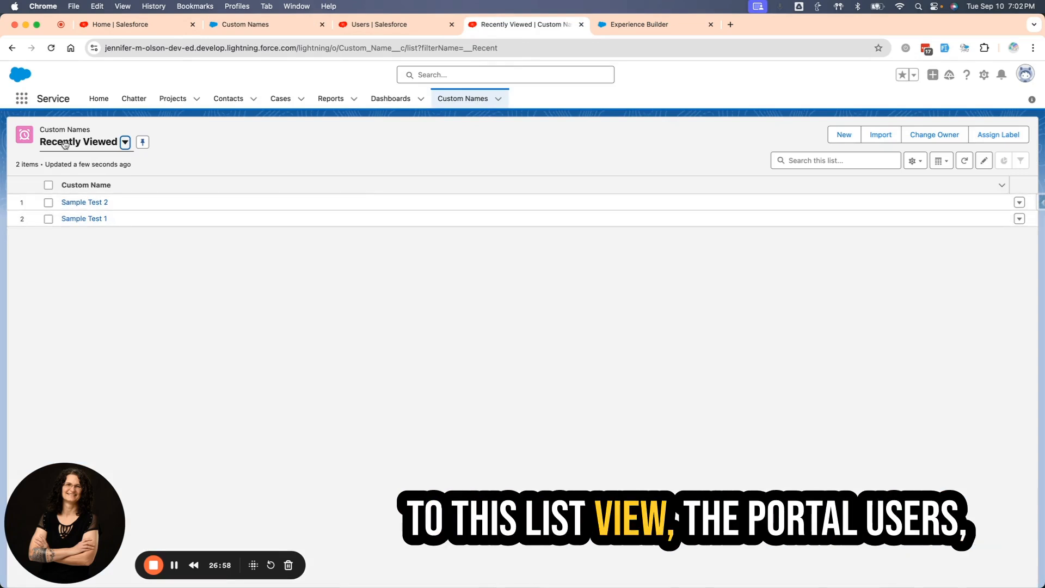
{"action": "left_click", "coordinate": [64, 142]}
{"action": "left_click", "coordinate": [122, 202]}
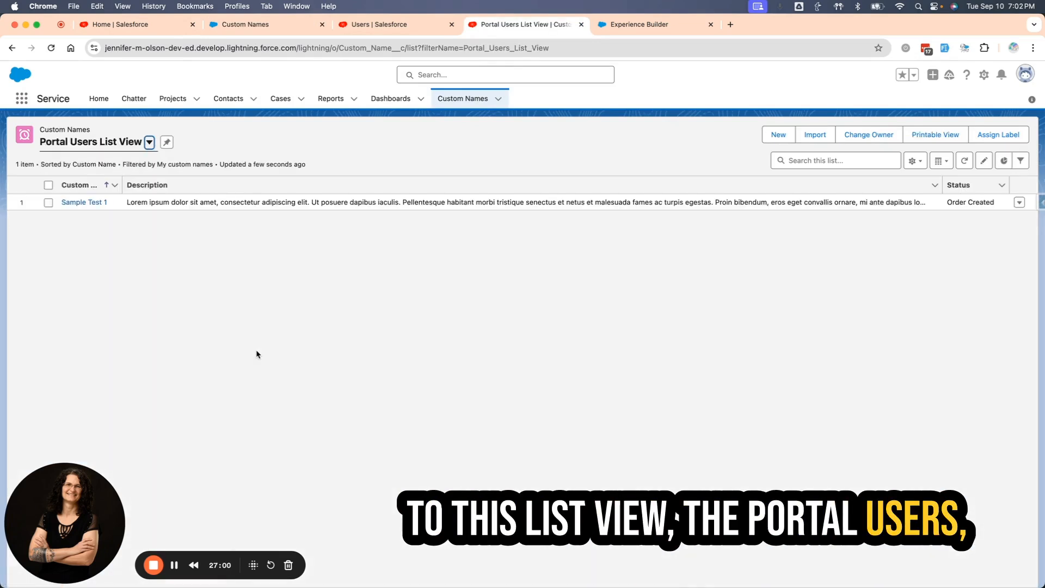
Remove Description from the Portal Users List View's visible fields, add Record ID, and save the field selection.
{"action": "left_click", "coordinate": [914, 162]}
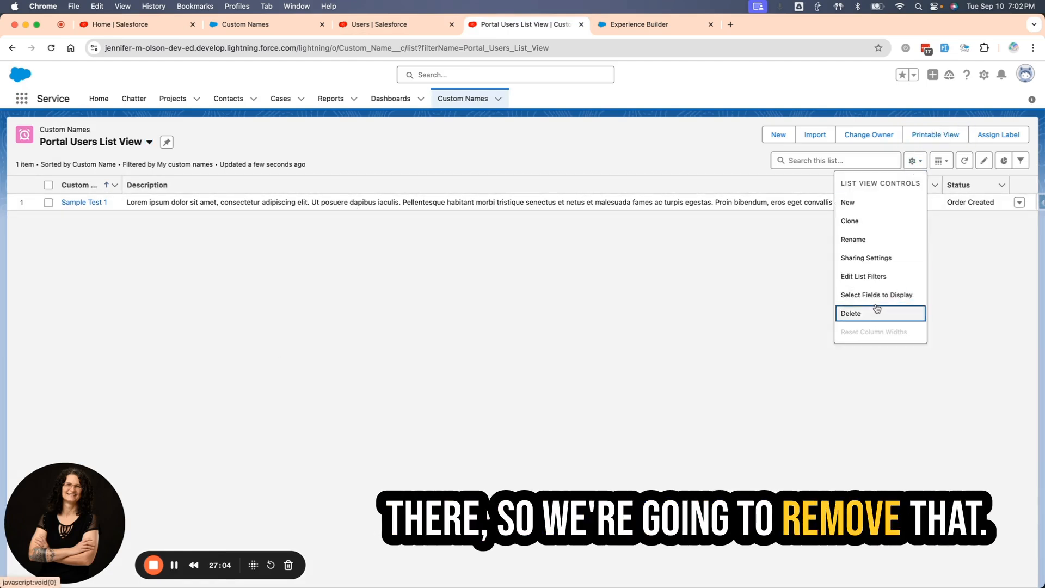
{"action": "left_click", "coordinate": [875, 295]}
{"action": "left_click", "coordinate": [556, 290]}
{"action": "left_click", "coordinate": [515, 298]}
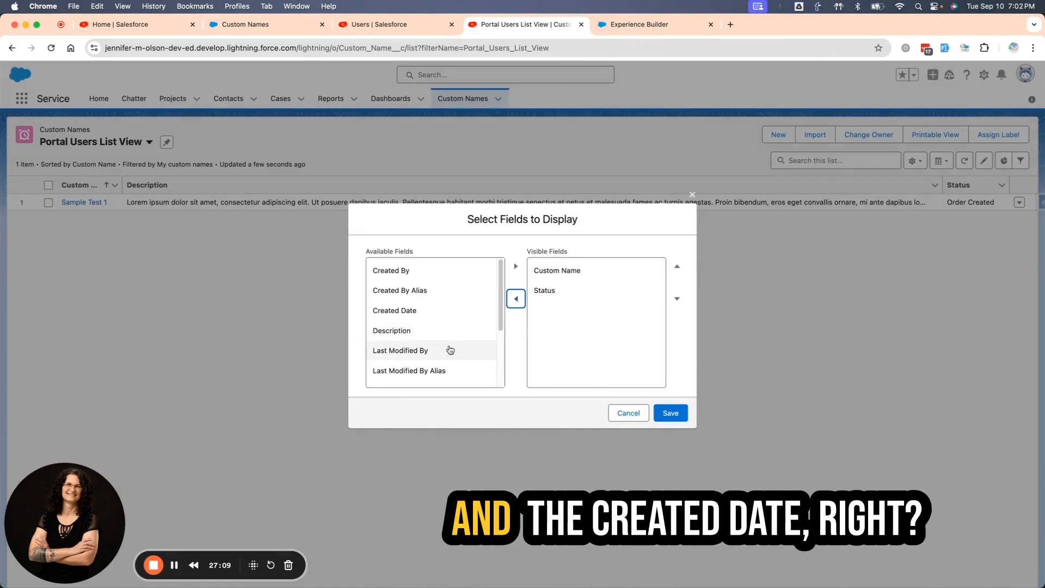
{"action": "scroll", "coordinate": [422, 348], "scroll_direction": "down", "scroll_amount": 3}
{"action": "left_click", "coordinate": [389, 376]}
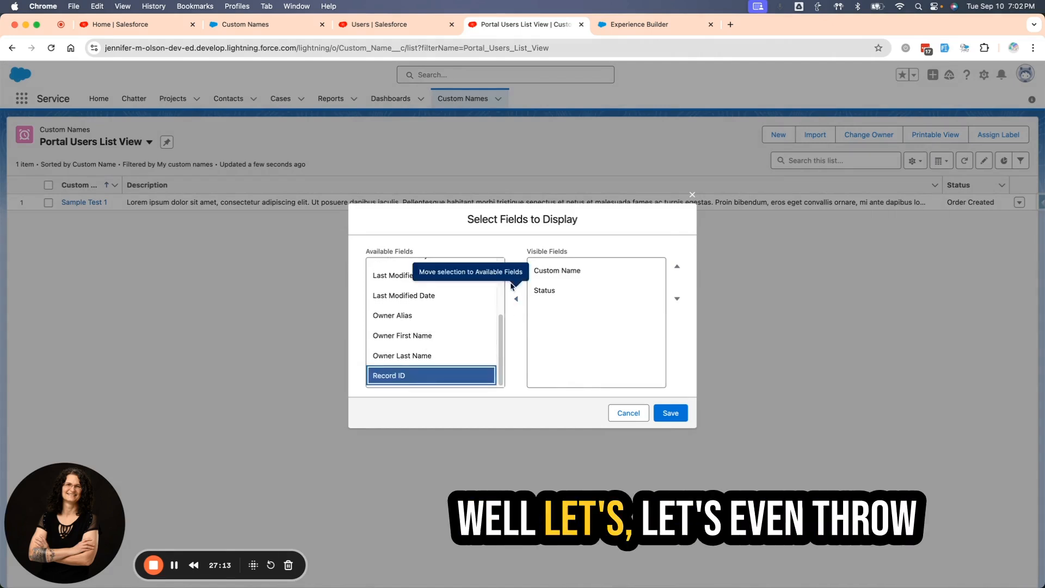
{"action": "left_click", "coordinate": [515, 266]}
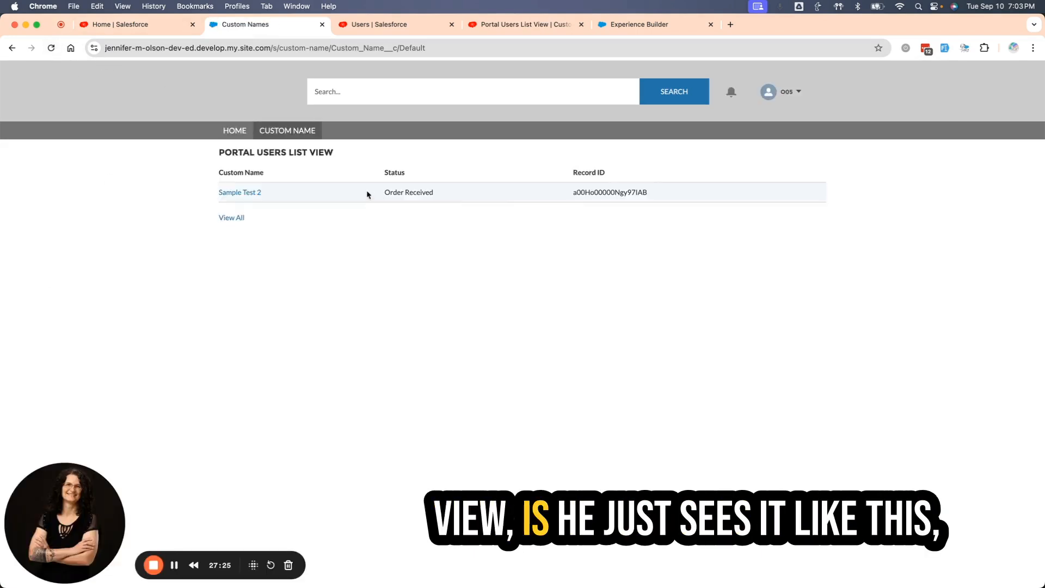
Check Sample Test 2 on the portal site, then remove the Status field's Edit Access for Custom Names in Custom Profile for Testing and save.
{"action": "left_click", "coordinate": [242, 194]}
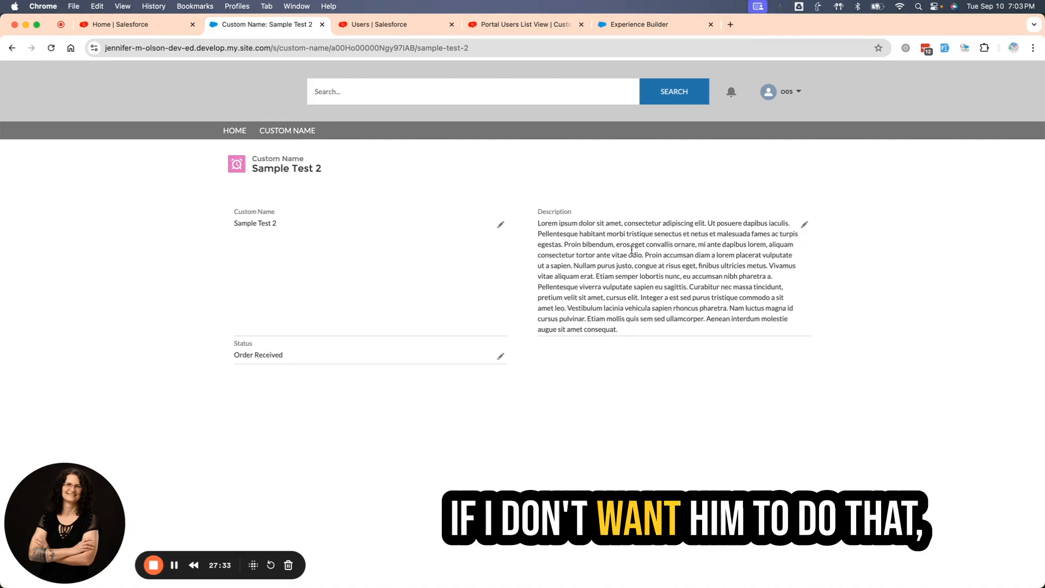
{"action": "left_click", "coordinate": [380, 25]}
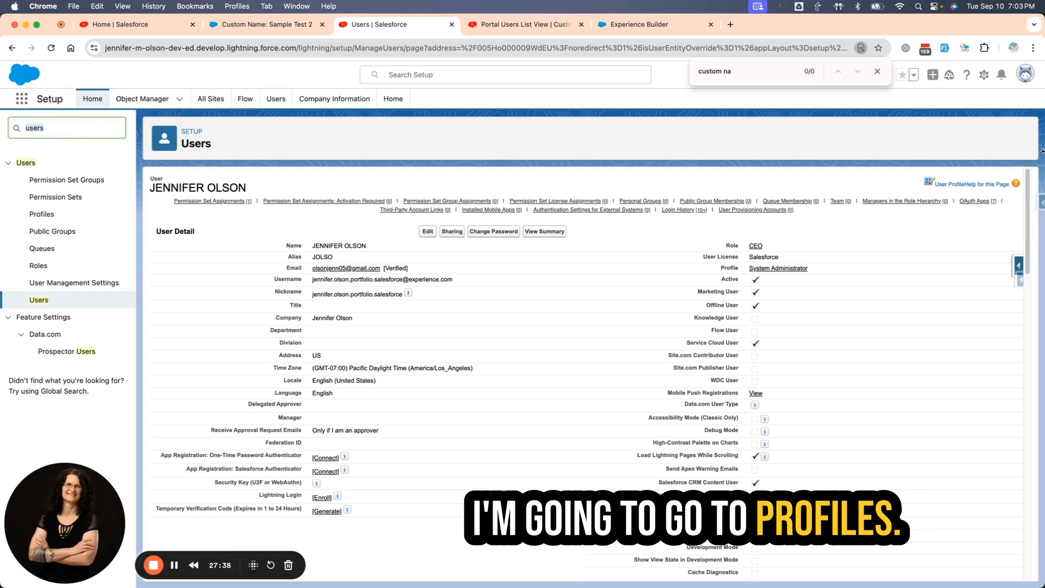
{"action": "type", "text": "profiles"}
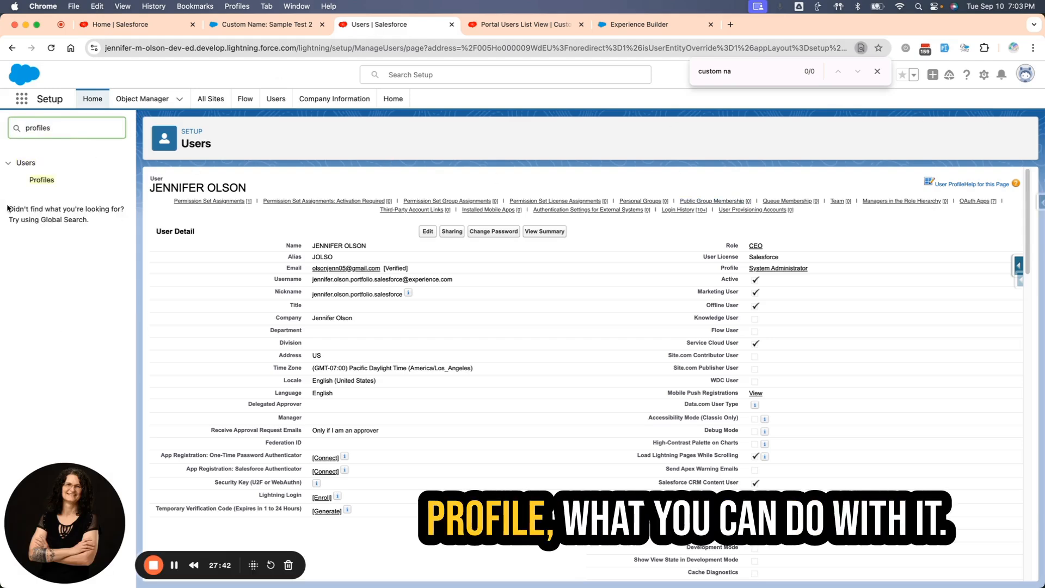
{"action": "left_click", "coordinate": [41, 179]}
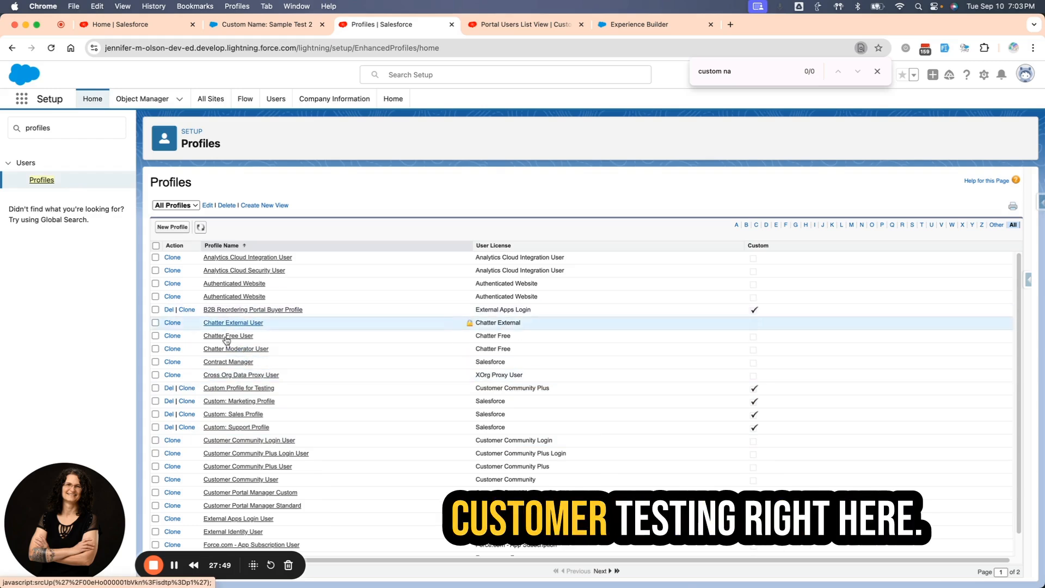
{"action": "left_click", "coordinate": [241, 387]}
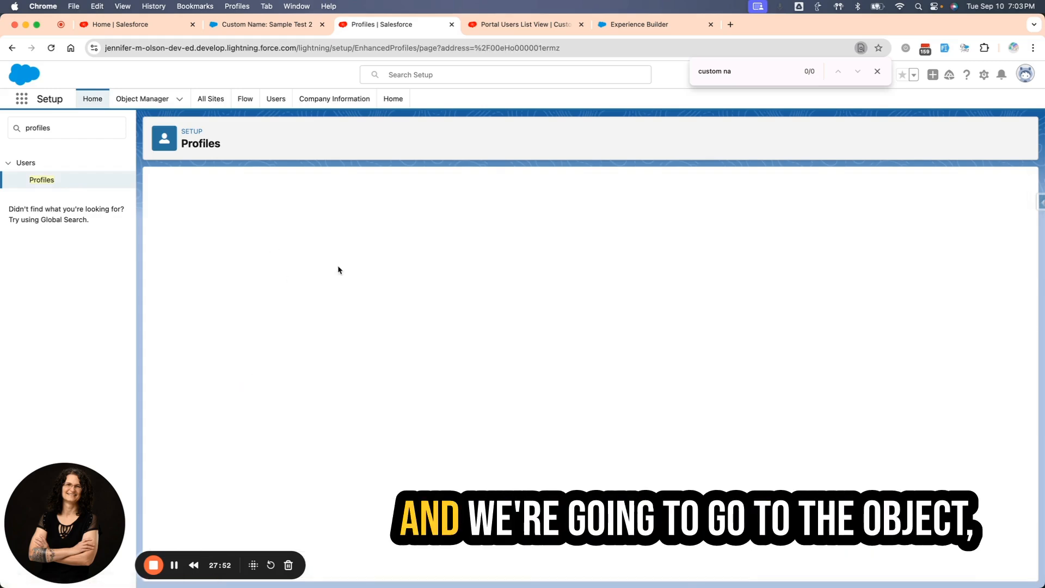
{"action": "left_click", "coordinate": [353, 345]}
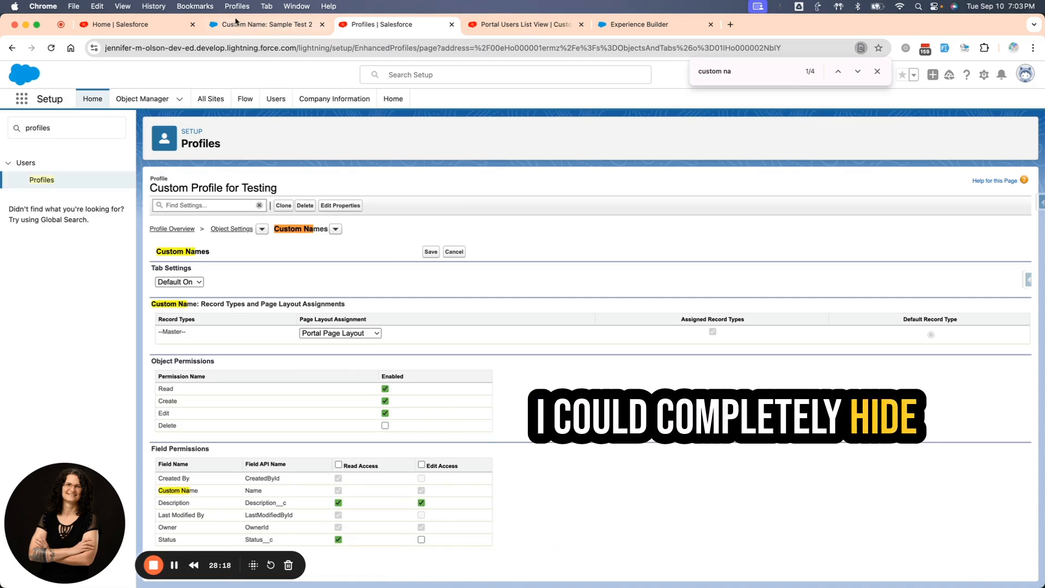
Refresh Sample Test 2 on the portal site, visit the Home and Custom Name pages, and reopen the record to check field editability.
{"action": "left_click", "coordinate": [265, 25]}
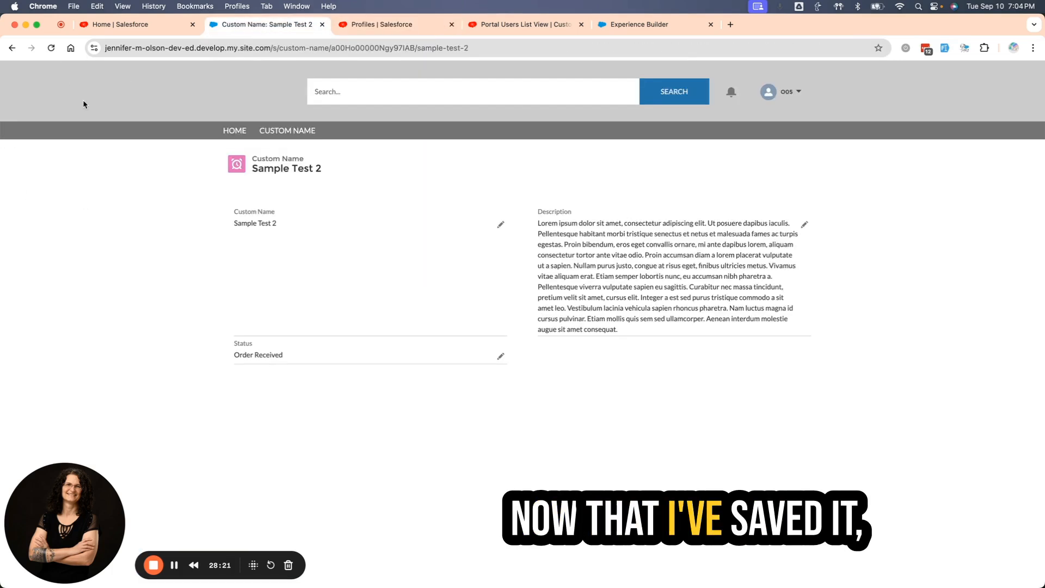
{"action": "left_click", "coordinate": [52, 48]}
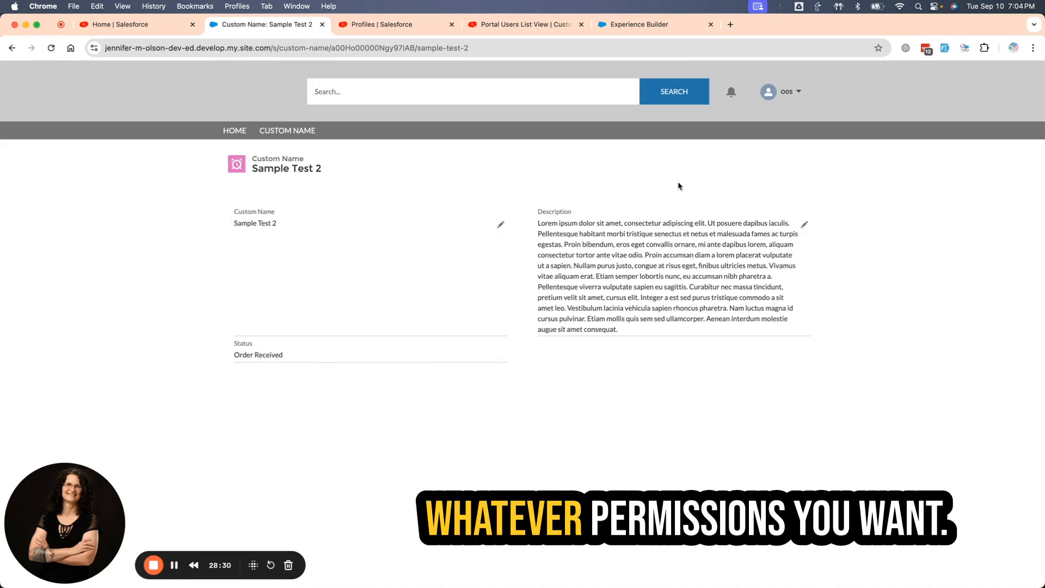
{"action": "left_click", "coordinate": [237, 135]}
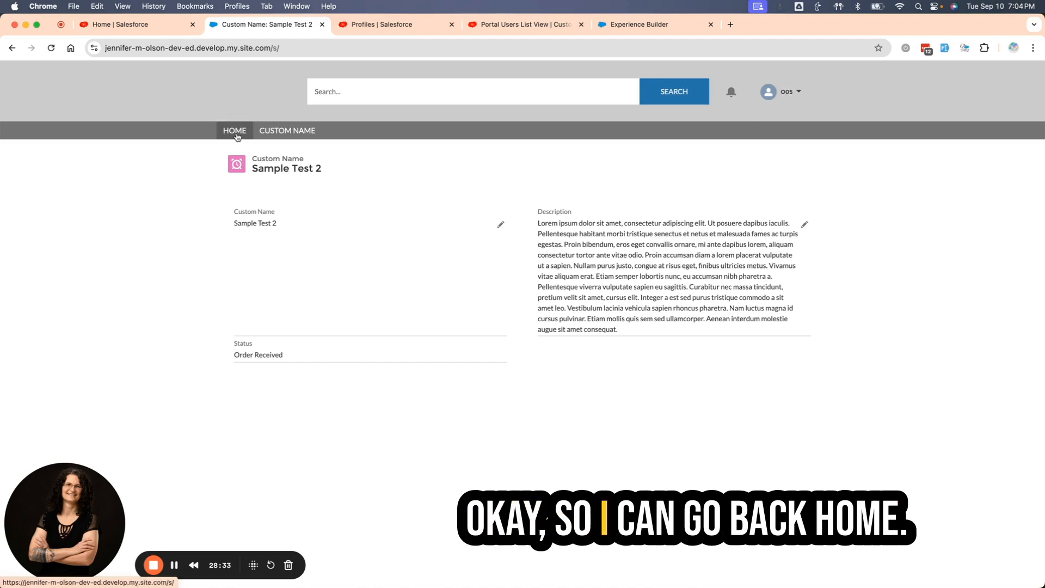
{"action": "left_click", "coordinate": [287, 134]}
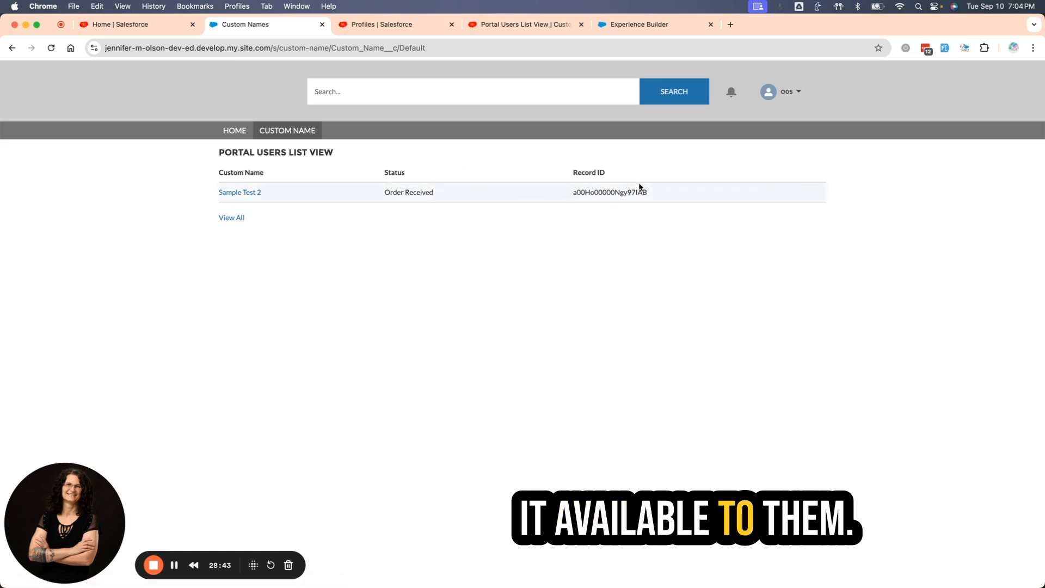
{"action": "left_click", "coordinate": [231, 194]}
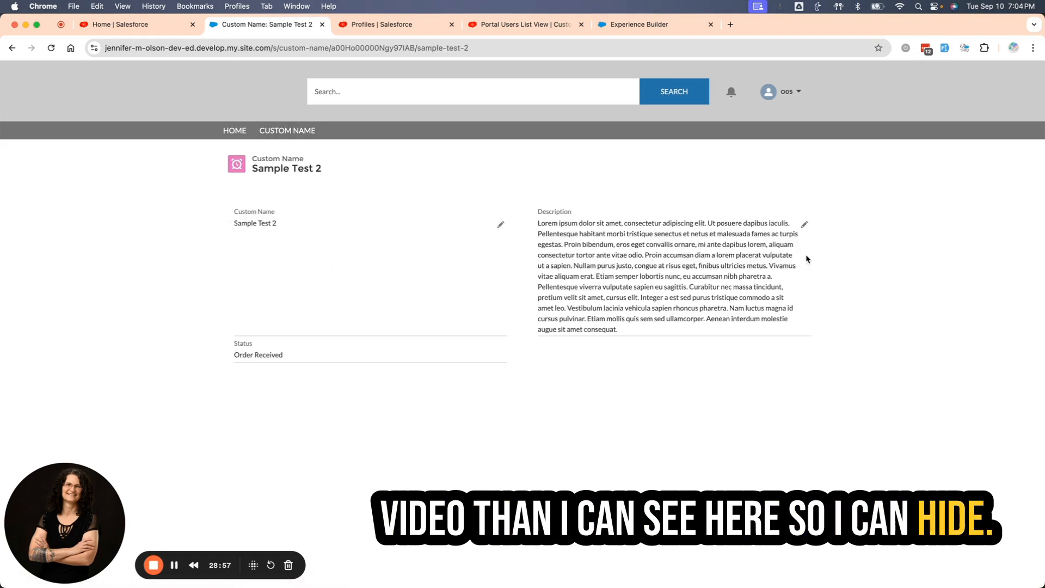
Switch to Experience Builder, dismiss the publishing notice, and expand the Case object in the site's page list.
{"action": "left_click", "coordinate": [375, 24]}
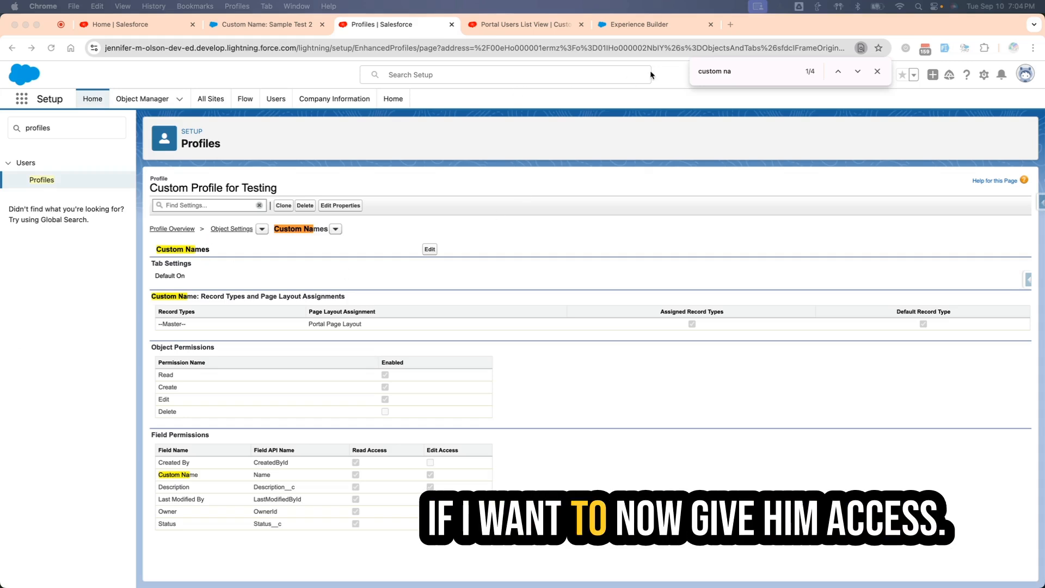
{"action": "left_click", "coordinate": [617, 27]}
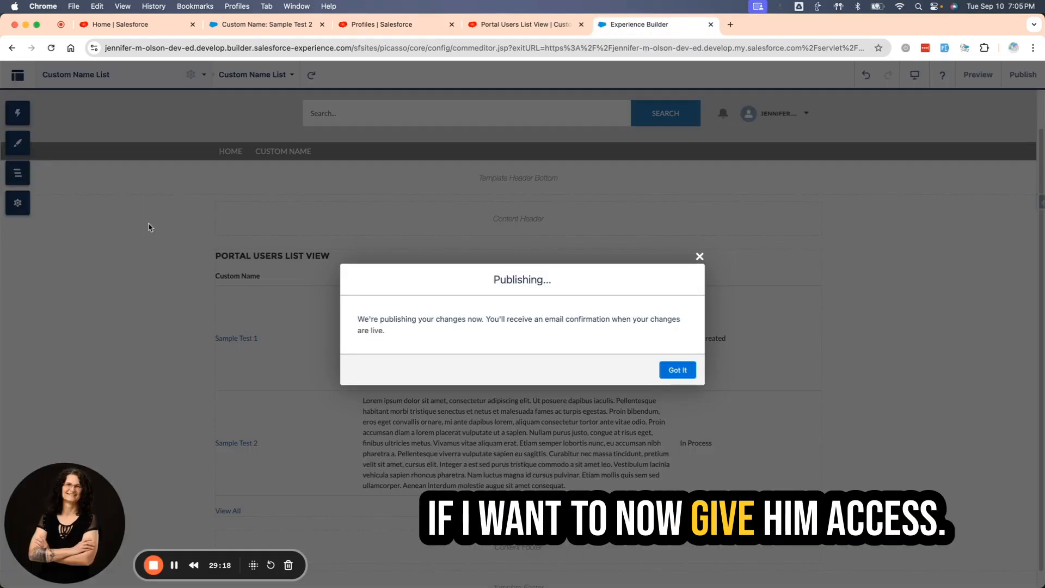
{"action": "left_click", "coordinate": [677, 377]}
{"action": "left_click", "coordinate": [124, 75]}
{"action": "scroll", "coordinate": [138, 260], "scroll_direction": "up", "scroll_amount": 3}
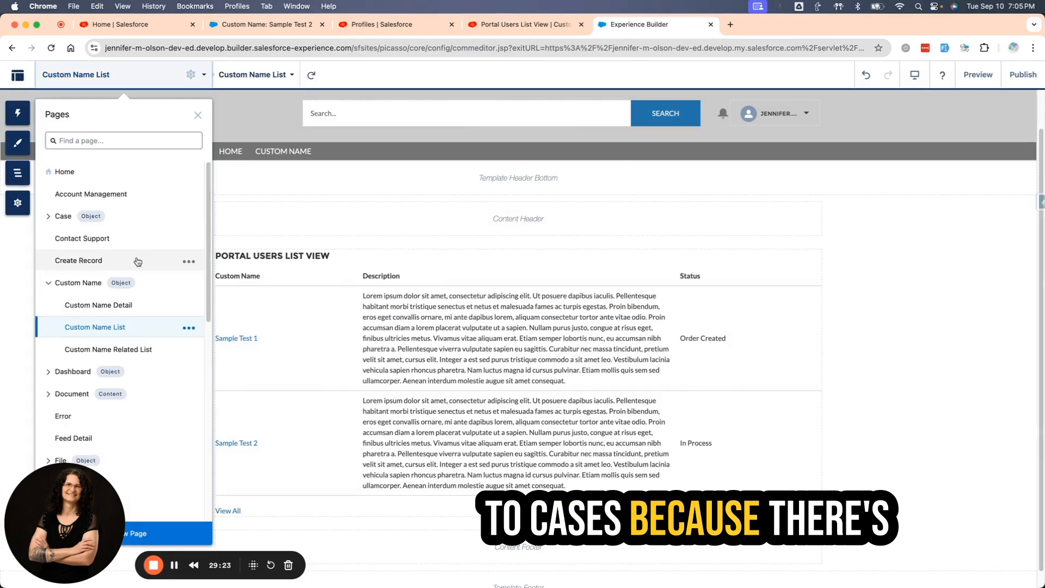
{"action": "left_click", "coordinate": [59, 218]}
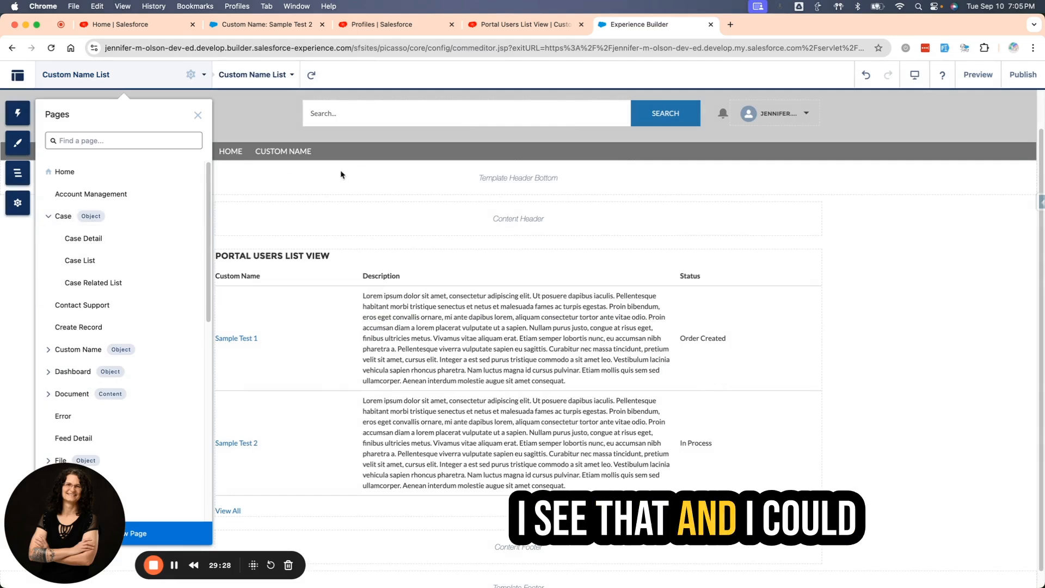
Add a Sample menu item of type Site Page linked to the Sample page in Default Navigation, save the menu, and publish the site.
{"action": "scroll", "coordinate": [109, 378], "scroll_direction": "down", "scroll_amount": 10}
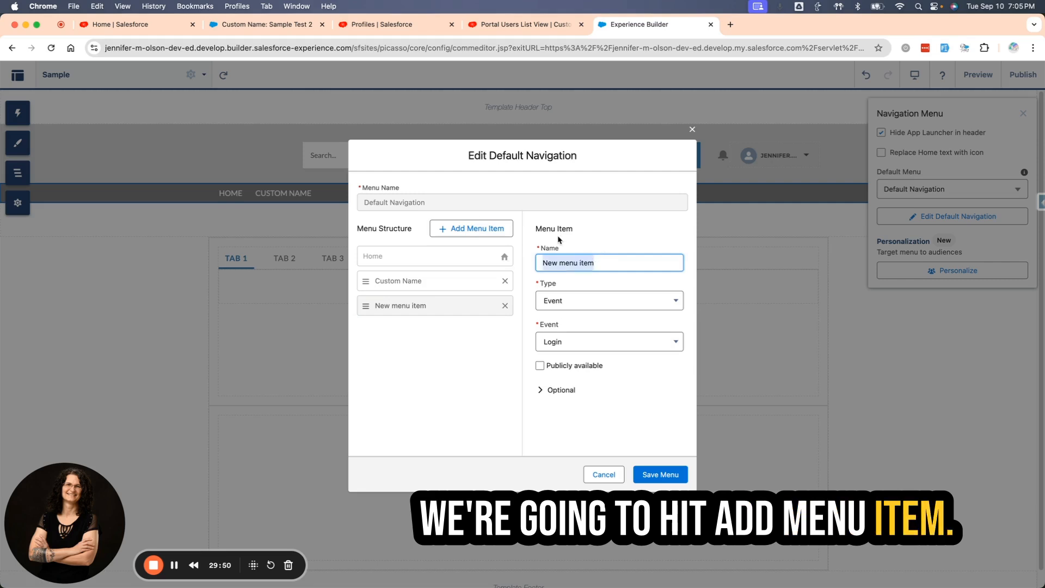
{"action": "type", "text": "Sample"}
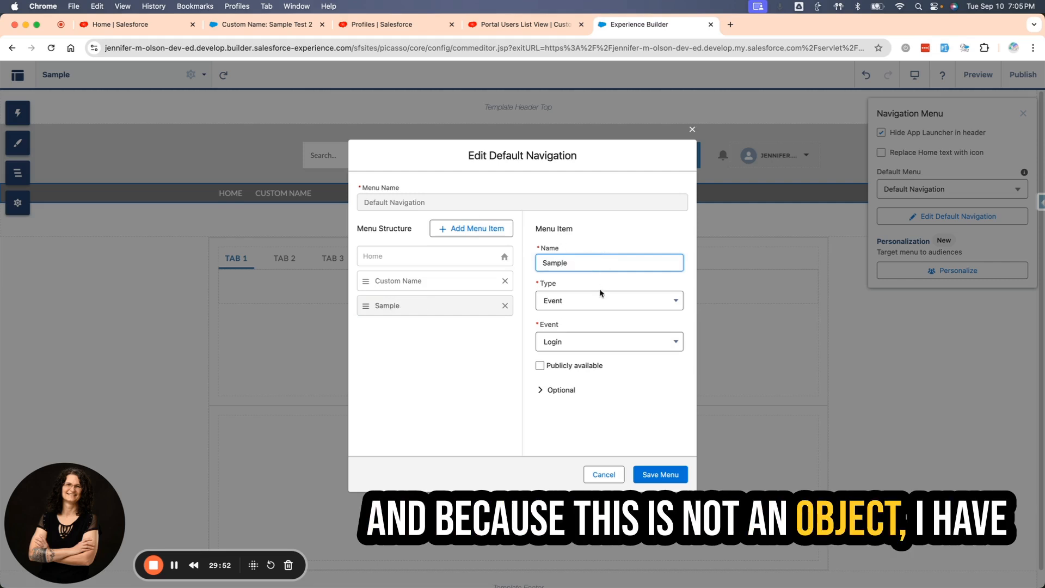
{"action": "left_click", "coordinate": [600, 297]}
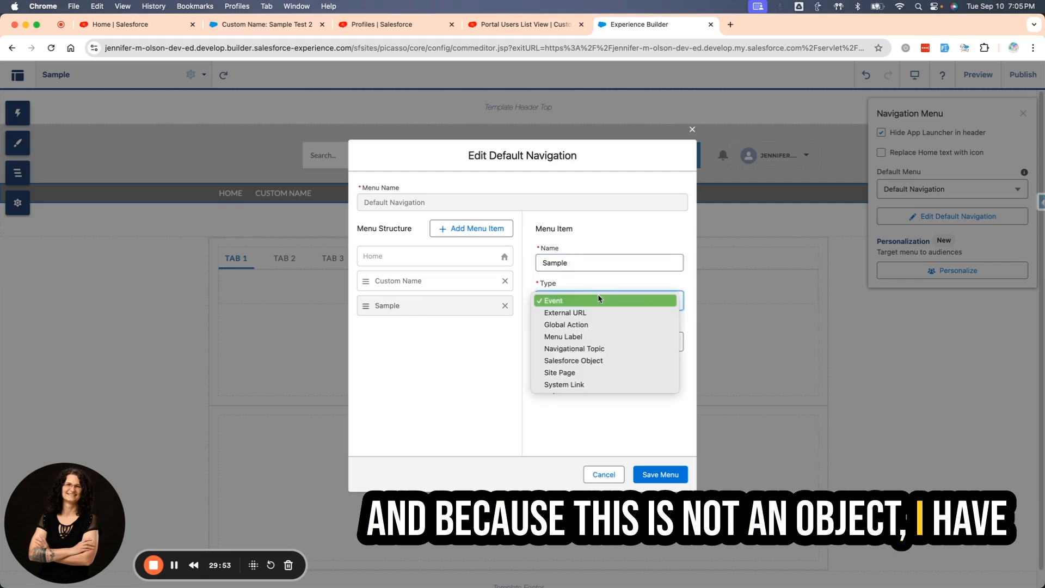
{"action": "left_click", "coordinate": [567, 373]}
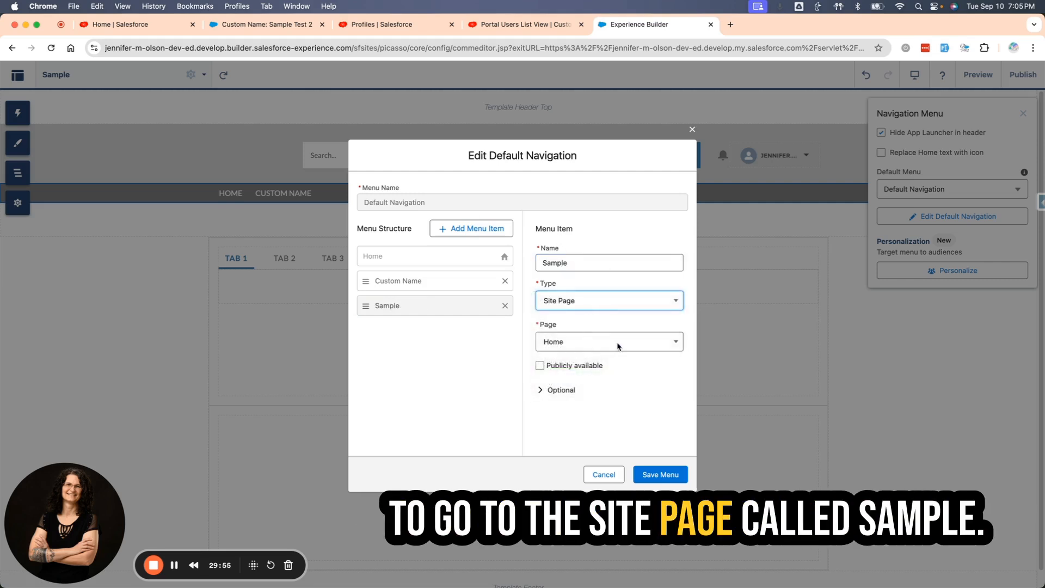
{"action": "left_click", "coordinate": [618, 347]}
{"action": "scroll", "coordinate": [588, 419], "scroll_direction": "down", "scroll_amount": 3}
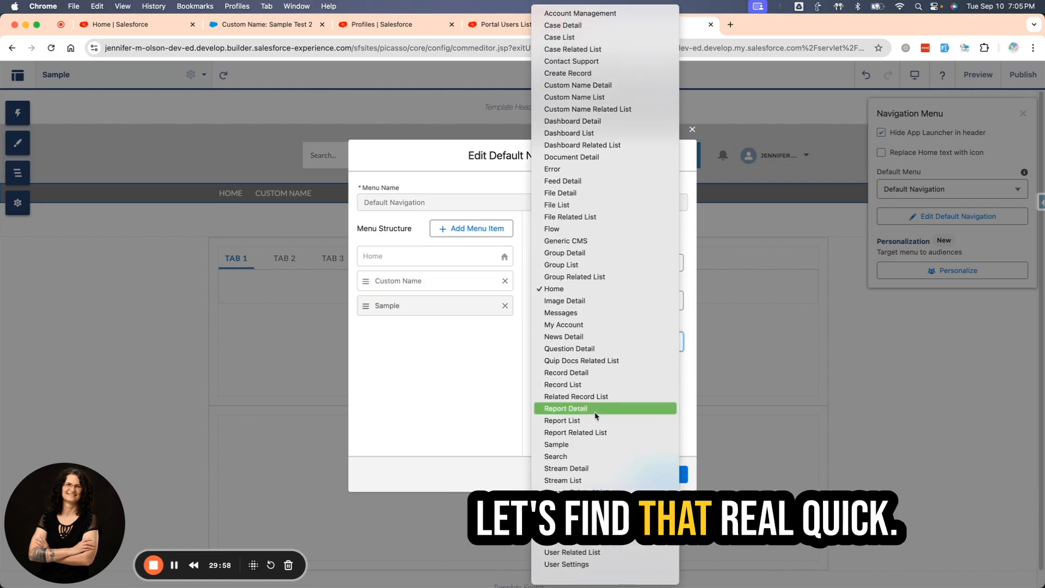
{"action": "left_click", "coordinate": [579, 445]}
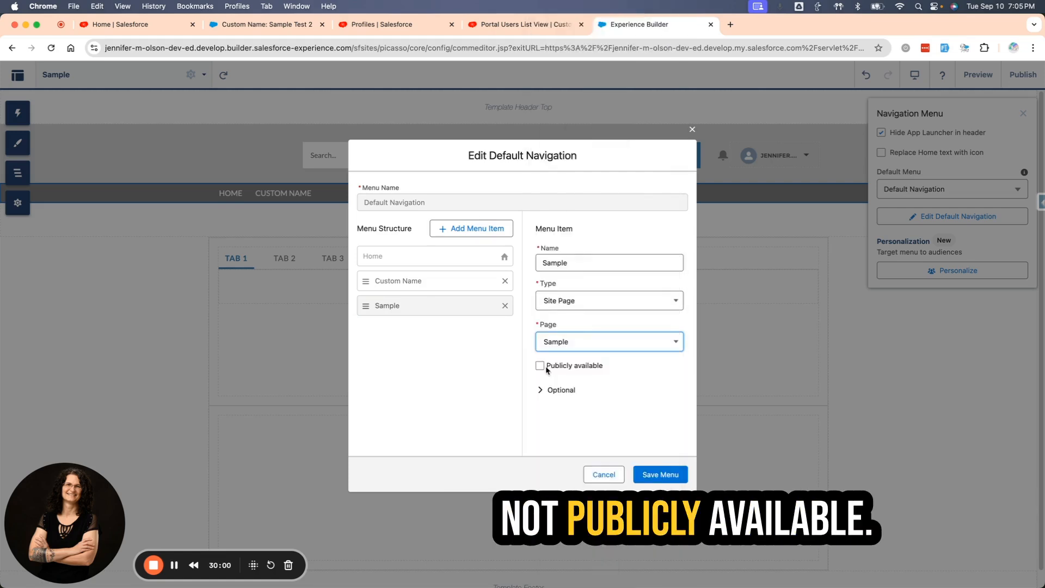
{"action": "left_click", "coordinate": [654, 478]}
{"action": "left_click", "coordinate": [1023, 74]}
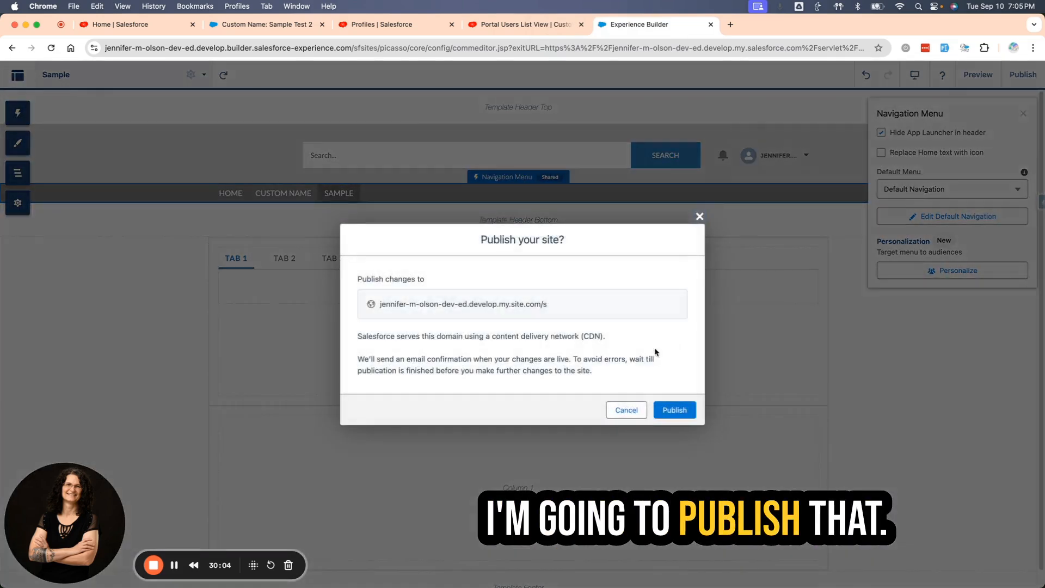
{"action": "left_click", "coordinate": [675, 410]}
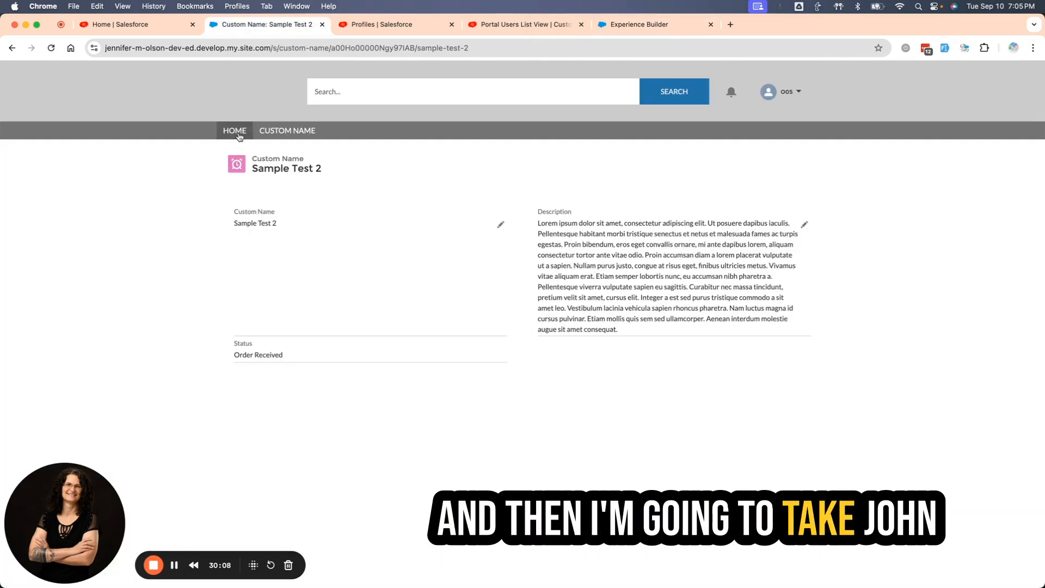
Refresh the portal site's Home page, view the Sample and Custom Name pages, and open the Sample Test 2 record.
{"action": "left_click", "coordinate": [233, 129]}
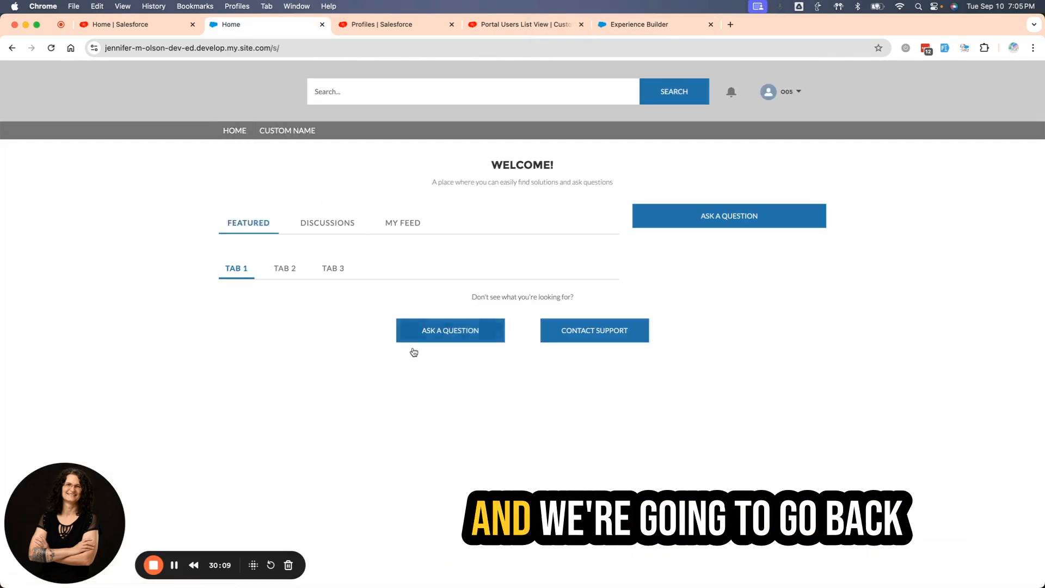
{"action": "left_click", "coordinate": [51, 48]}
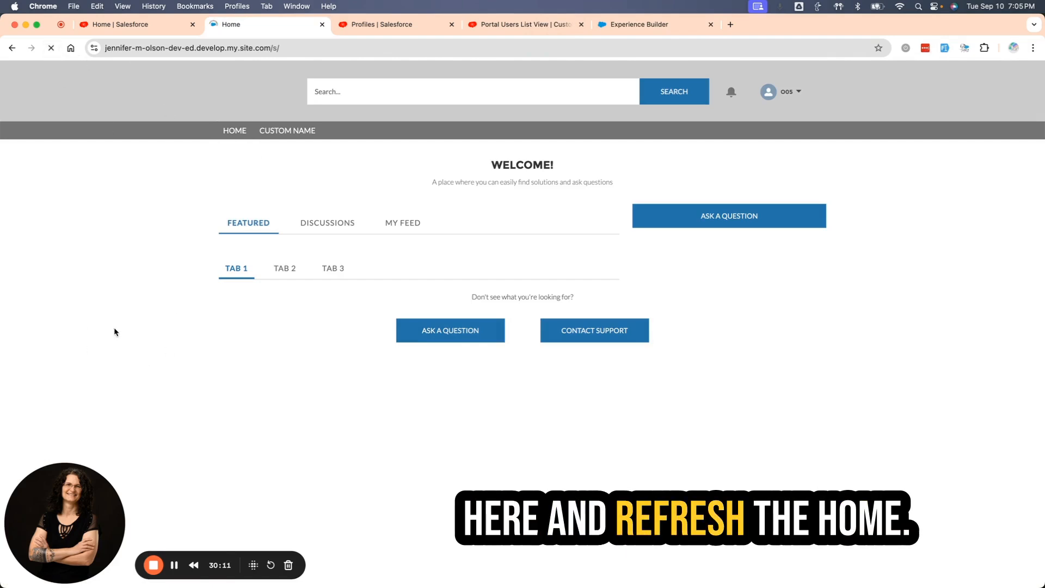
{"action": "left_click", "coordinate": [343, 131]}
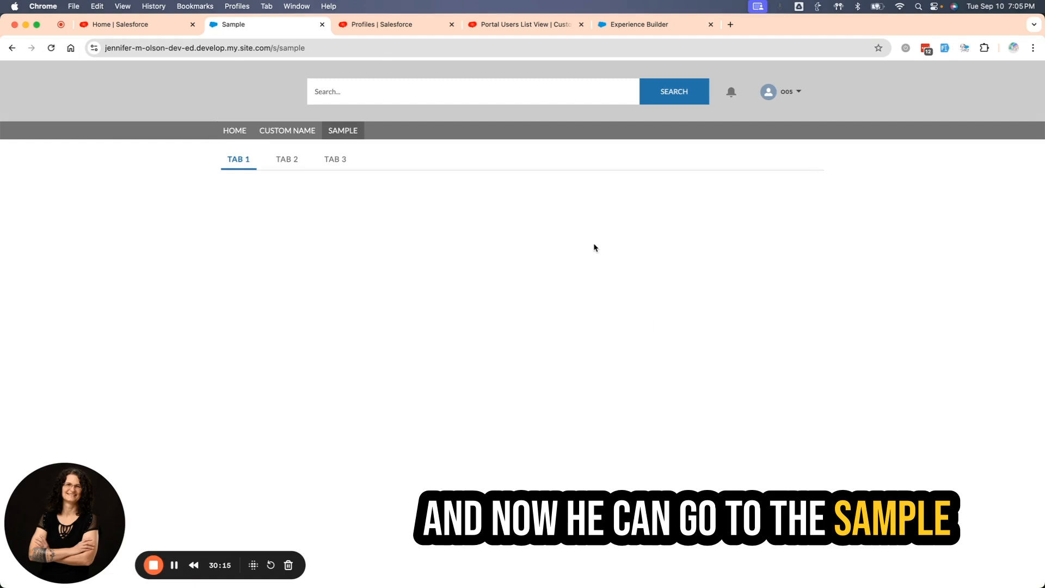
{"action": "left_click", "coordinate": [308, 133]}
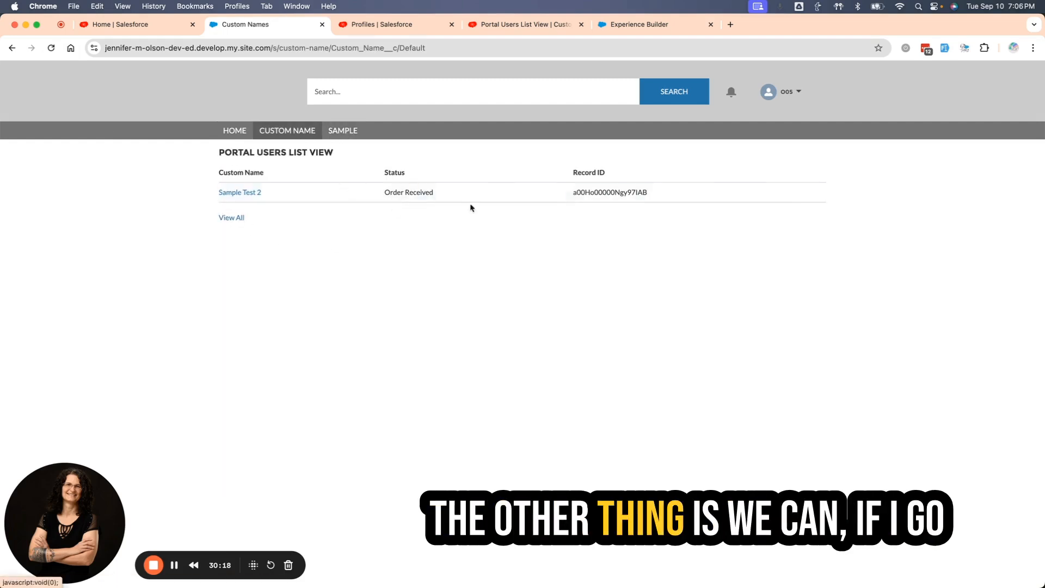
{"action": "left_click", "coordinate": [233, 194]}
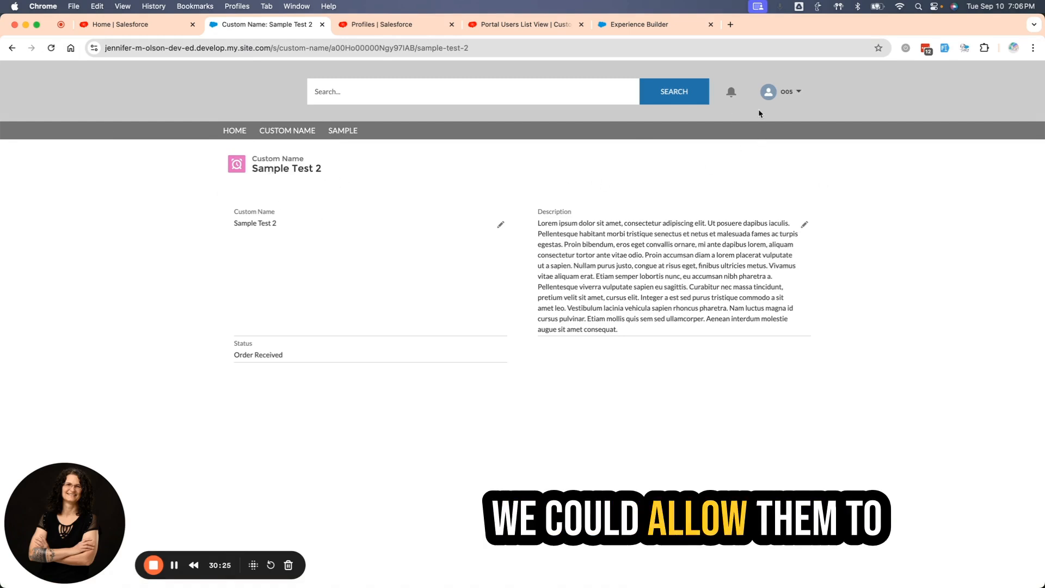
Switch to Experience Builder, open the Custom Name Detail page, and place a Create Record Button component above the record header.
{"action": "left_click", "coordinate": [648, 24]}
{"action": "left_click", "coordinate": [678, 370]}
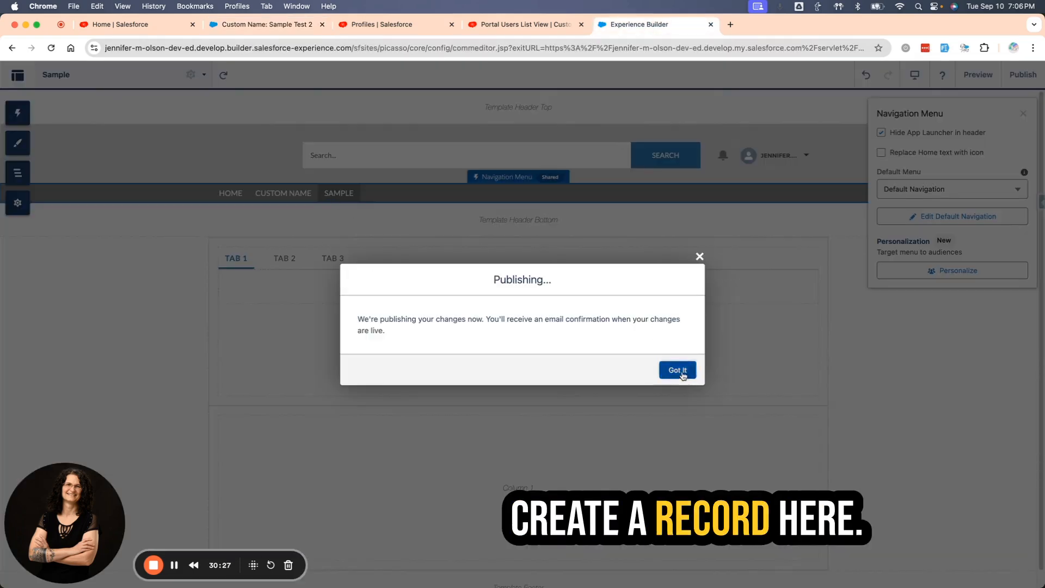
{"action": "left_click", "coordinate": [56, 75]}
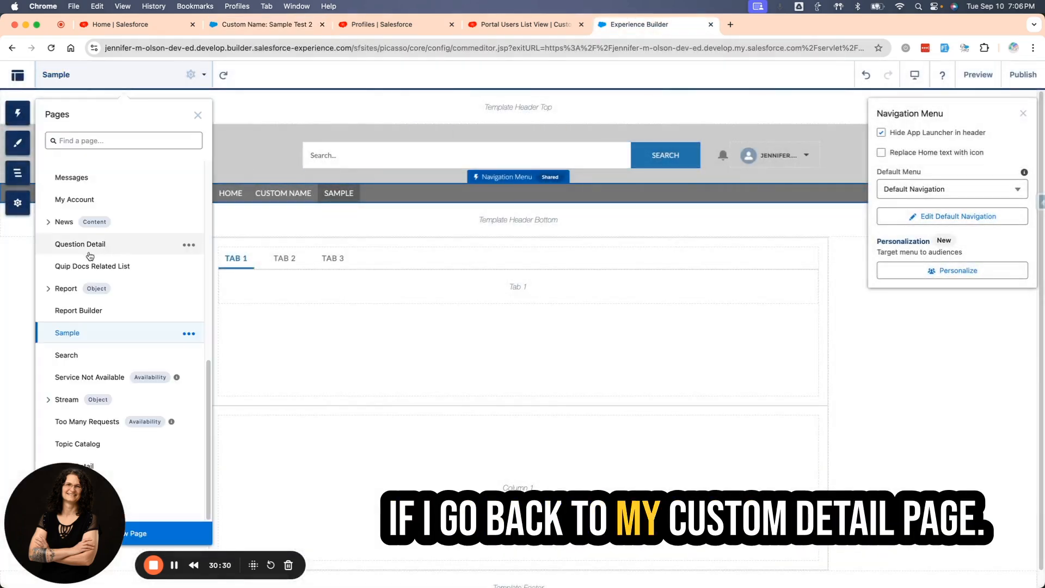
{"action": "scroll", "coordinate": [101, 304], "scroll_direction": "up", "scroll_amount": 5}
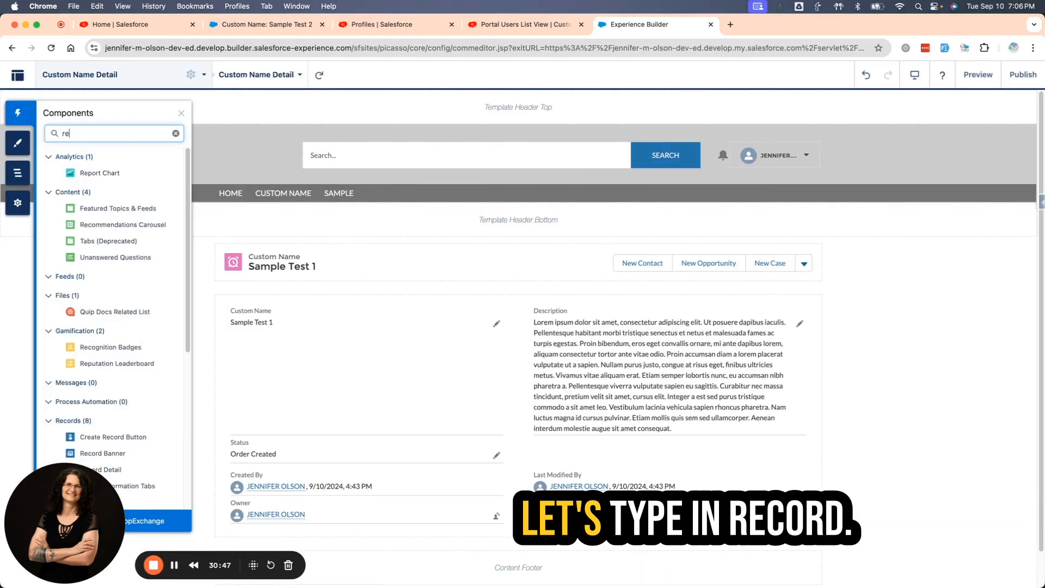
{"action": "type", "text": "cord"}
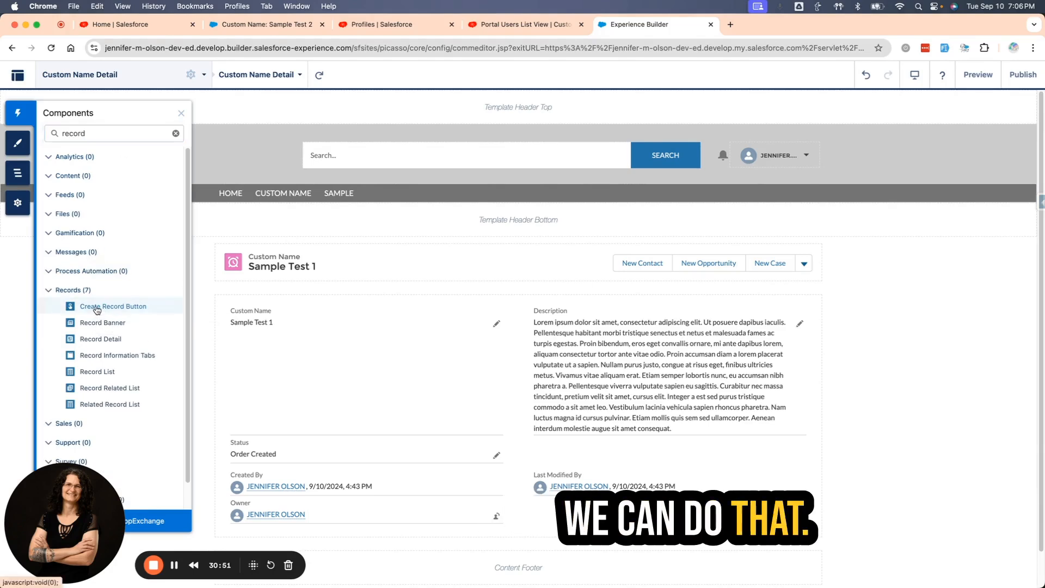
{"action": "left_click_drag", "start_coordinate": [97, 311], "coordinate": [430, 266]}
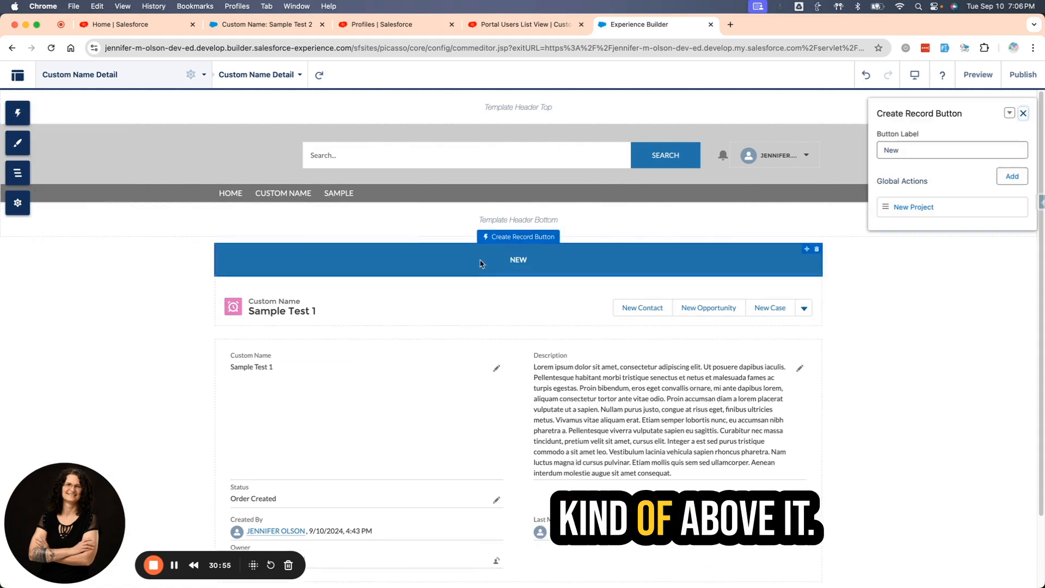
Review the global actions available for the Create Record Button, and delete that component from the Custom Name Detail page.
{"action": "left_click", "coordinate": [951, 215]}
{"action": "left_click", "coordinate": [820, 199]}
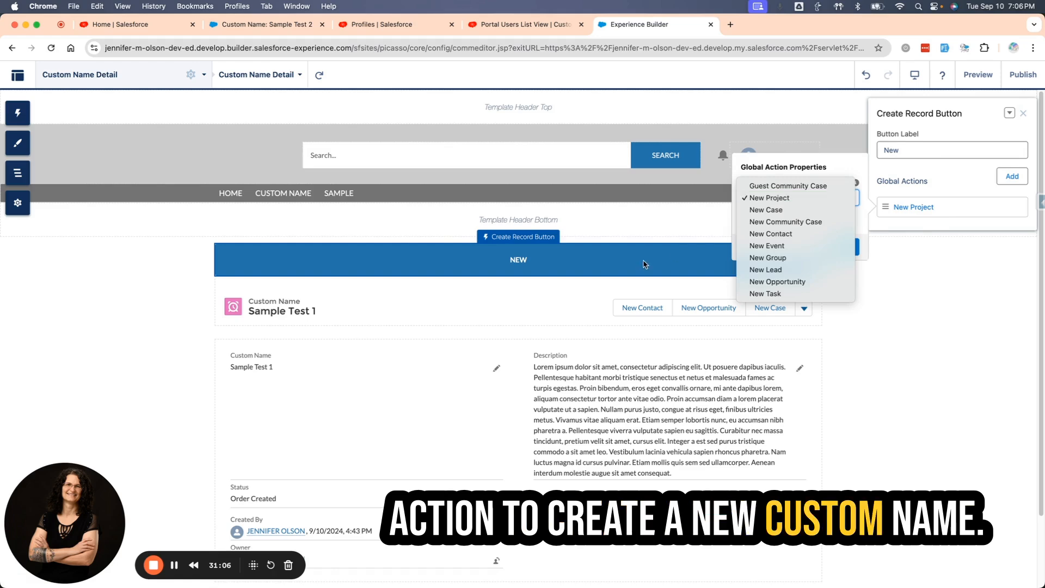
{"action": "left_click", "coordinate": [821, 257]}
{"action": "left_click", "coordinate": [816, 249]}
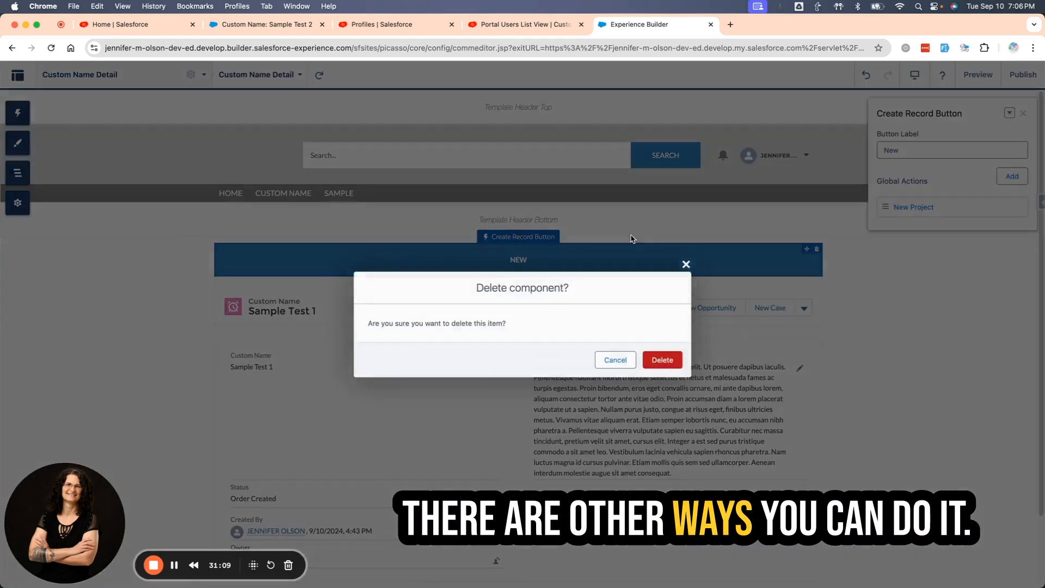
{"action": "left_click", "coordinate": [662, 359]}
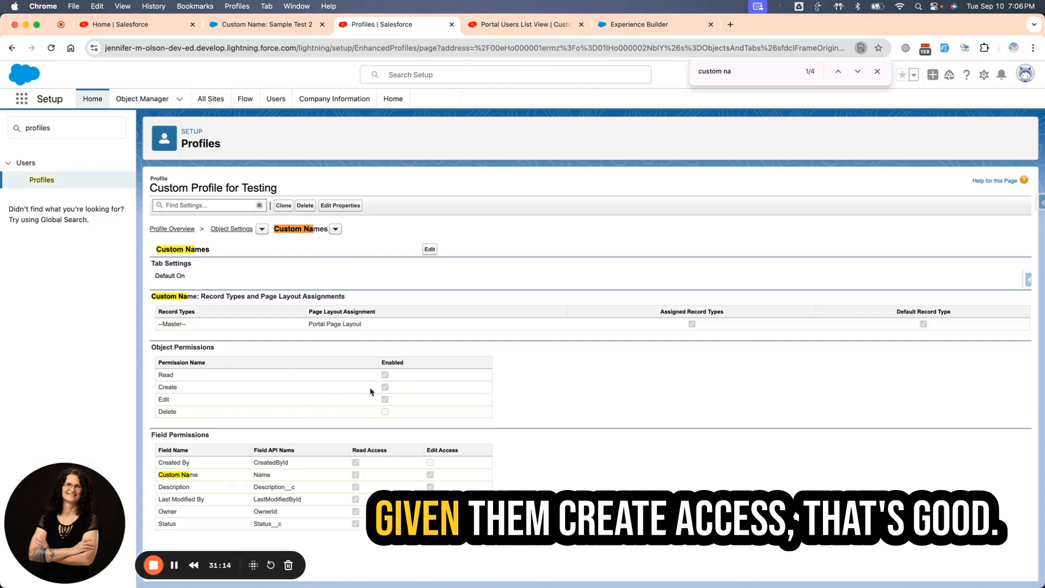
Switch to Setup, search Object Manager for "custom", and open the Custom Name object's Portal Page Layout.
{"action": "left_click", "coordinate": [507, 27]}
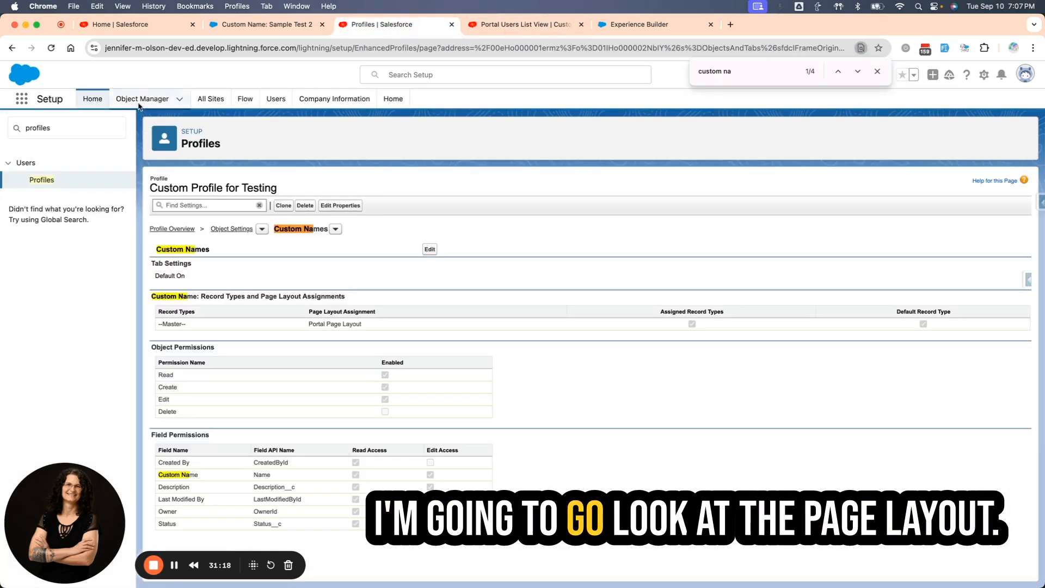
{"action": "left_click", "coordinate": [136, 101]}
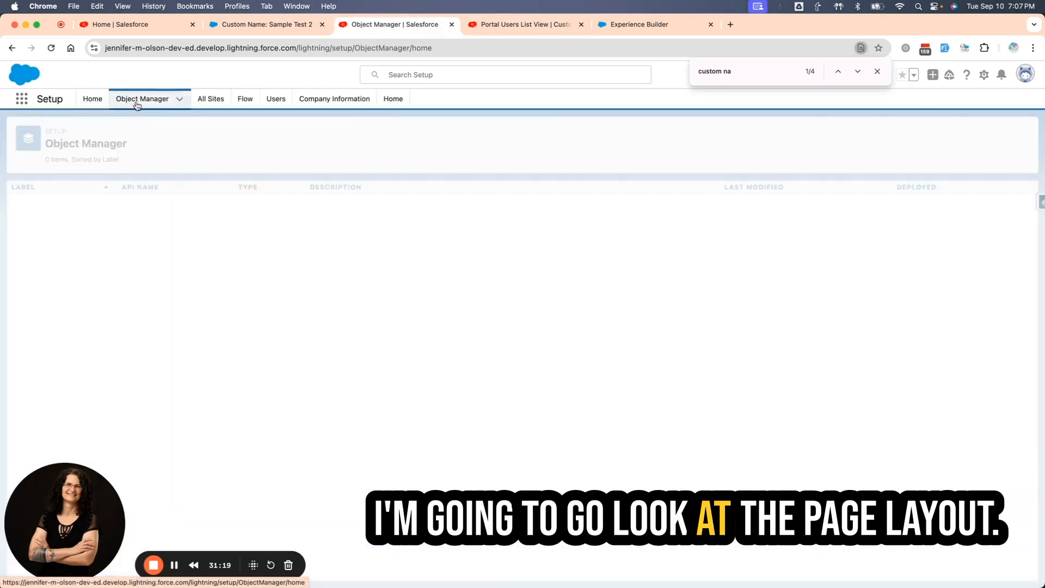
{"action": "left_click", "coordinate": [857, 135]}
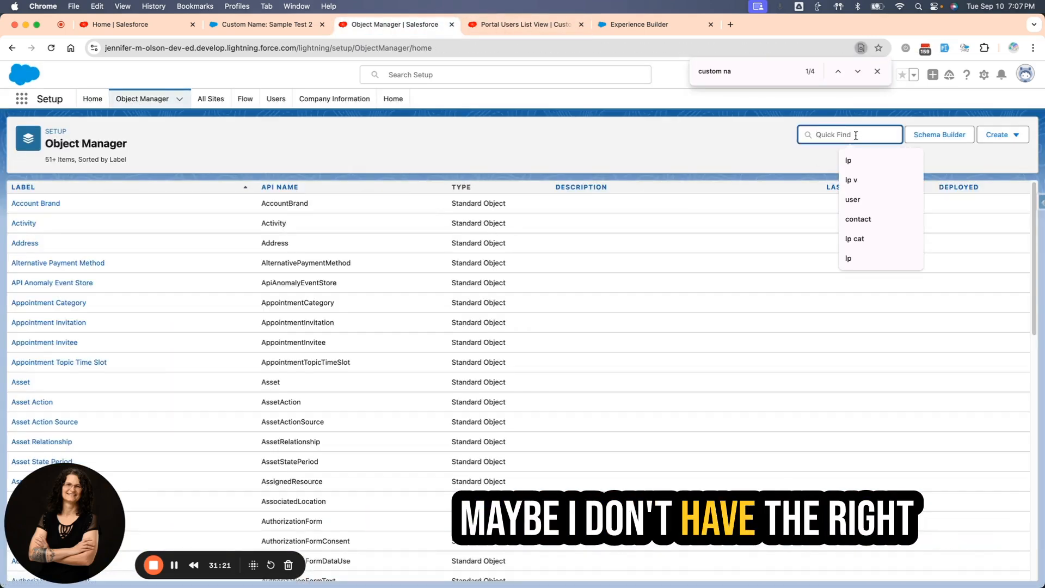
{"action": "type", "text": "custom"}
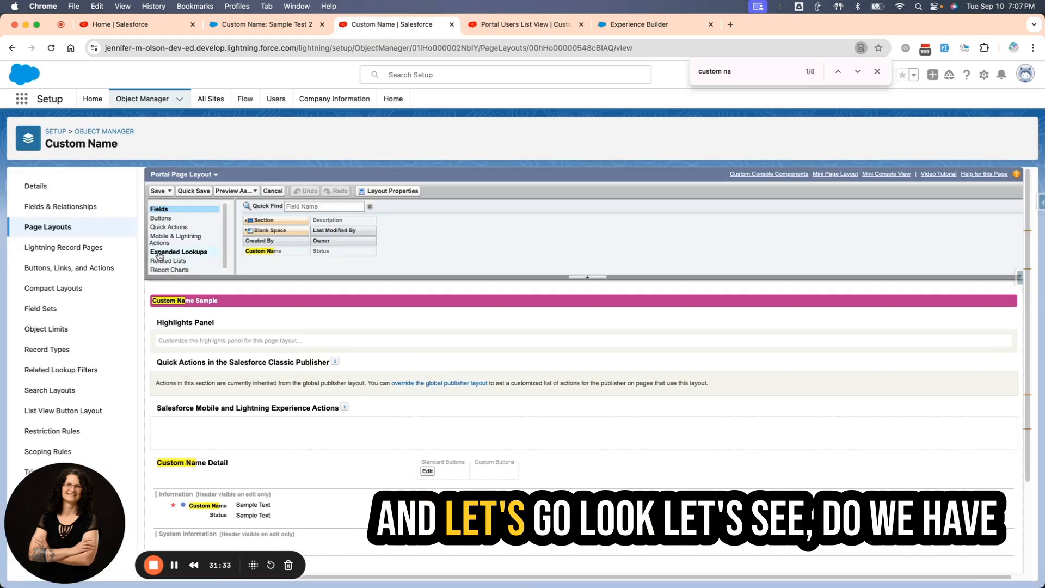
Search the page layout's Mobile & Lightning Actions and Quick Actions for "new".
{"action": "left_click", "coordinate": [176, 238]}
{"action": "type", "text": "new"}
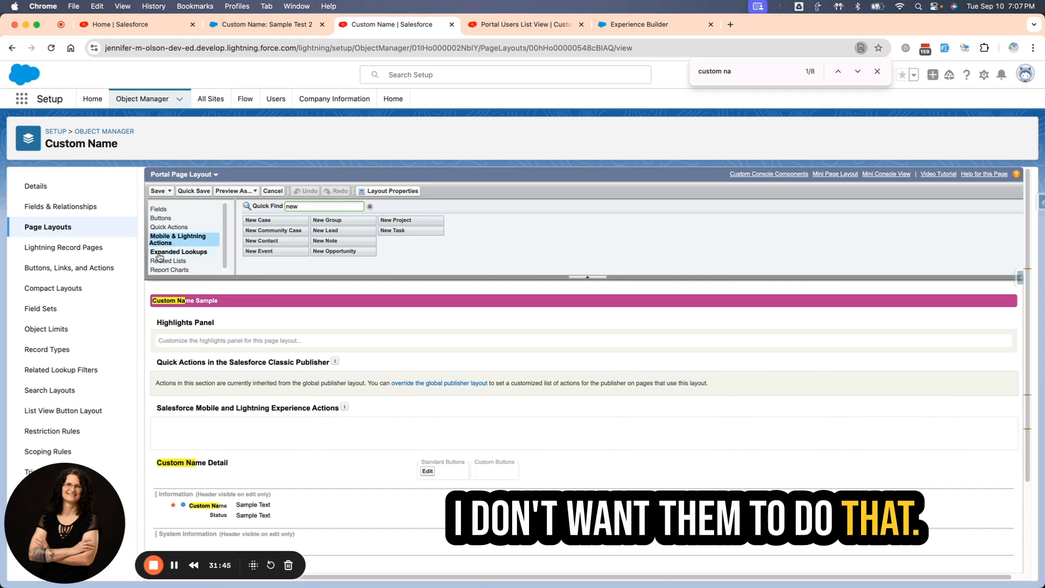
{"action": "left_click", "coordinate": [171, 227]}
{"action": "left_click", "coordinate": [369, 206]}
{"action": "left_click", "coordinate": [330, 206]}
{"action": "type", "text": "new"}
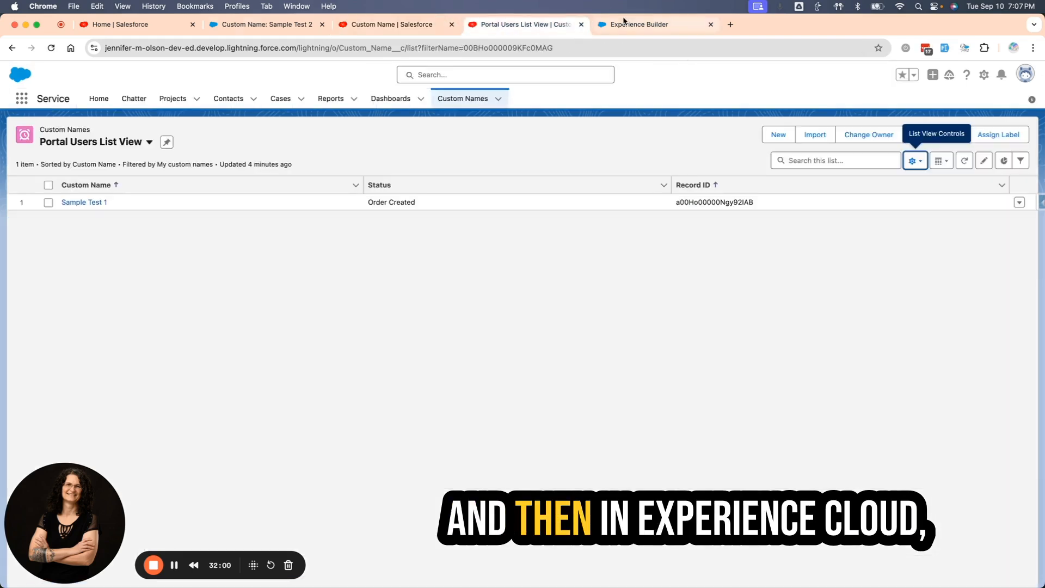
Inspect the Record Banner component in Experience Builder, and open the Custom Name object's System Default compact layout in Setup.
{"action": "left_click", "coordinate": [238, 6]}
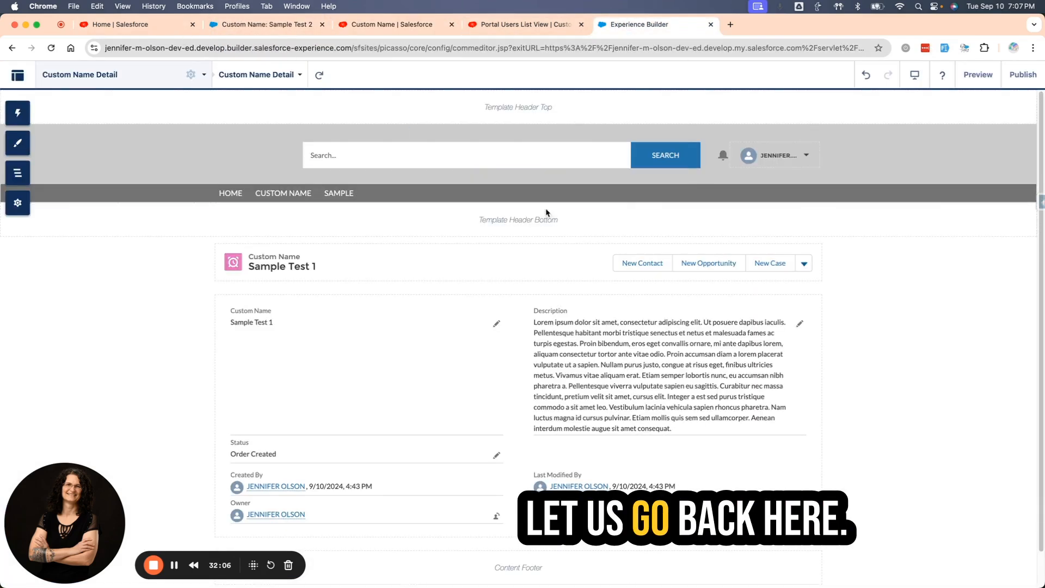
{"action": "left_click", "coordinate": [453, 265]}
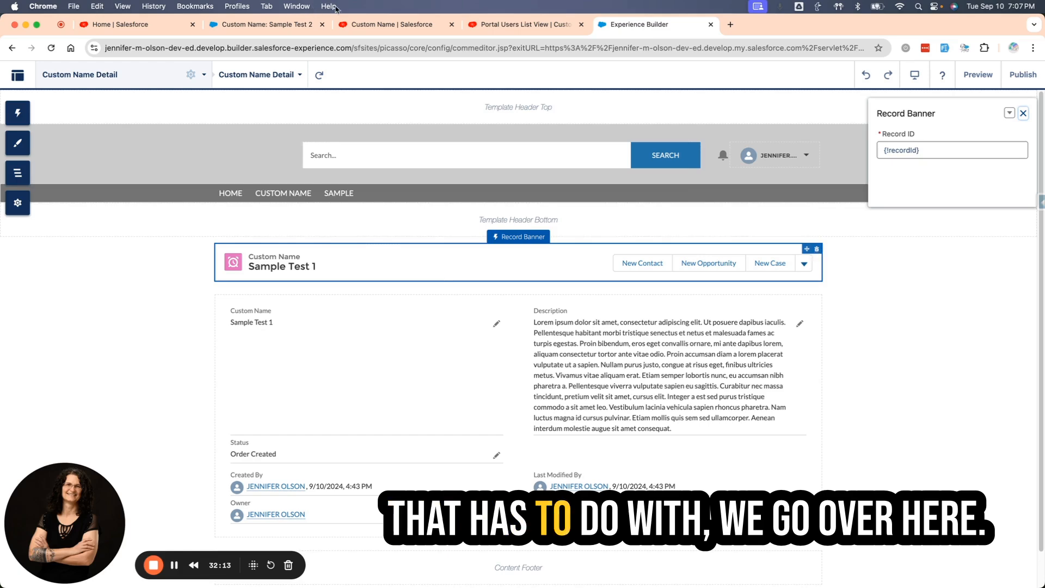
{"action": "left_click", "coordinate": [414, 25]}
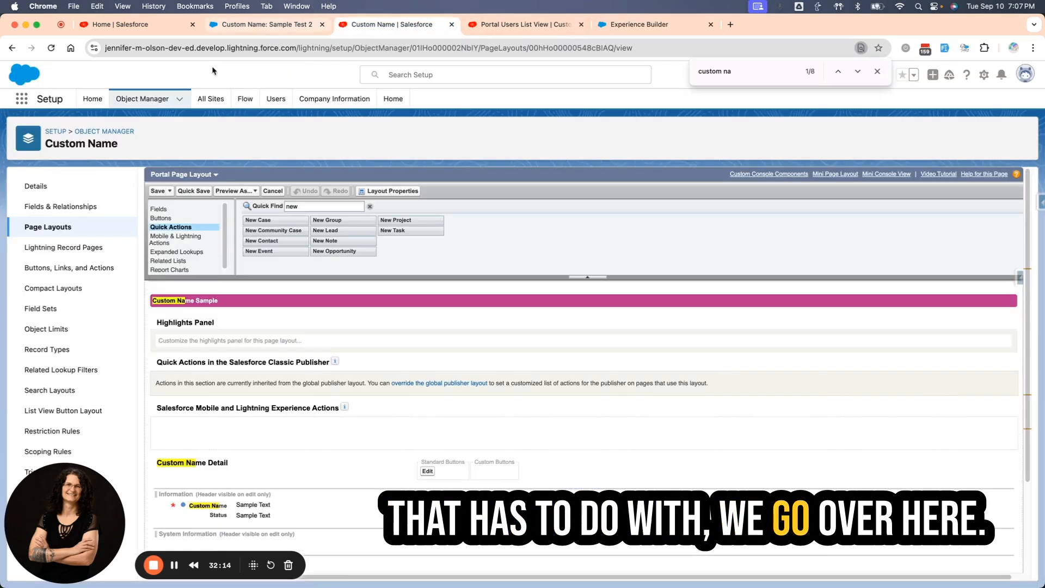
{"action": "left_click", "coordinate": [40, 291]}
{"action": "left_click", "coordinate": [170, 228]}
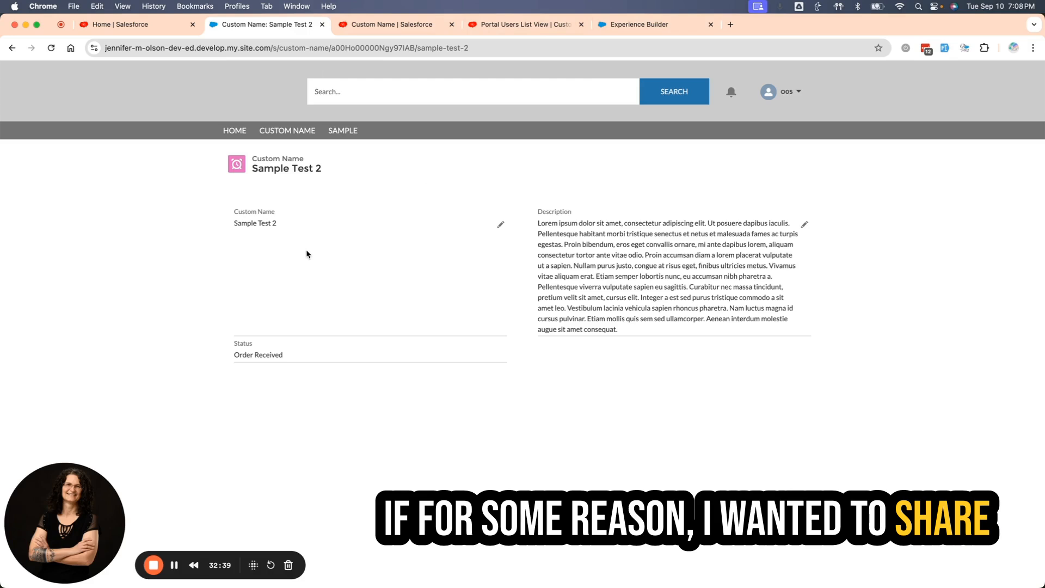
Return to Setup, find the Digital Experiences Settings page, and start a new sharing set.
{"action": "left_click", "coordinate": [640, 24]}
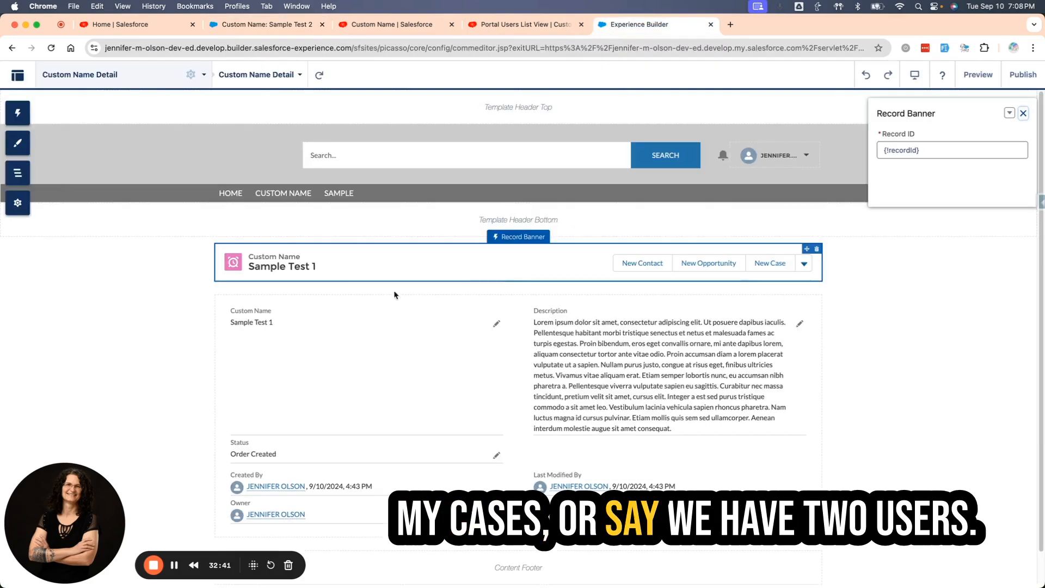
{"action": "left_click", "coordinate": [520, 24]}
{"action": "left_click", "coordinate": [397, 25]}
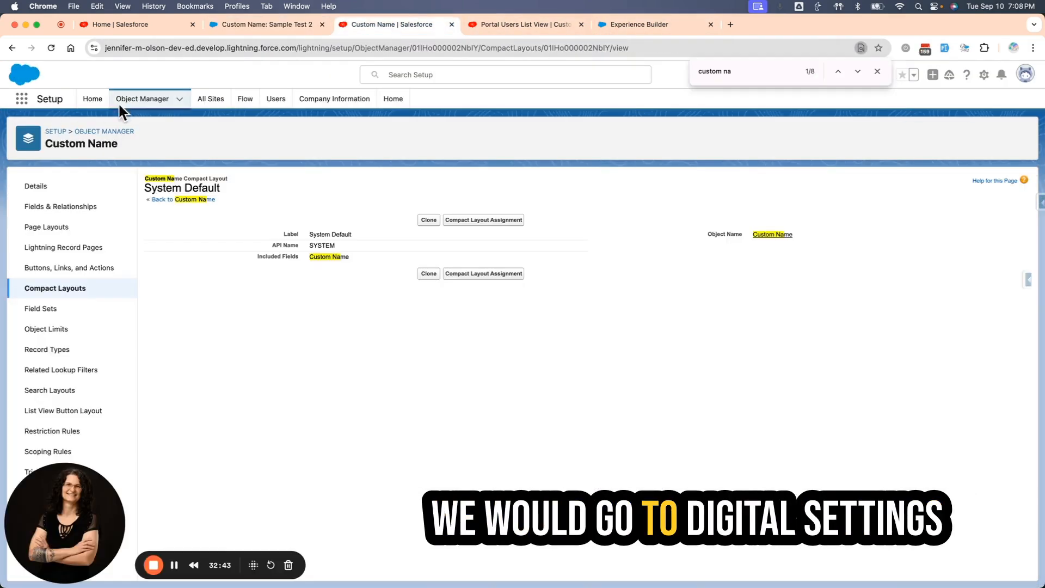
{"action": "left_click", "coordinate": [93, 100]}
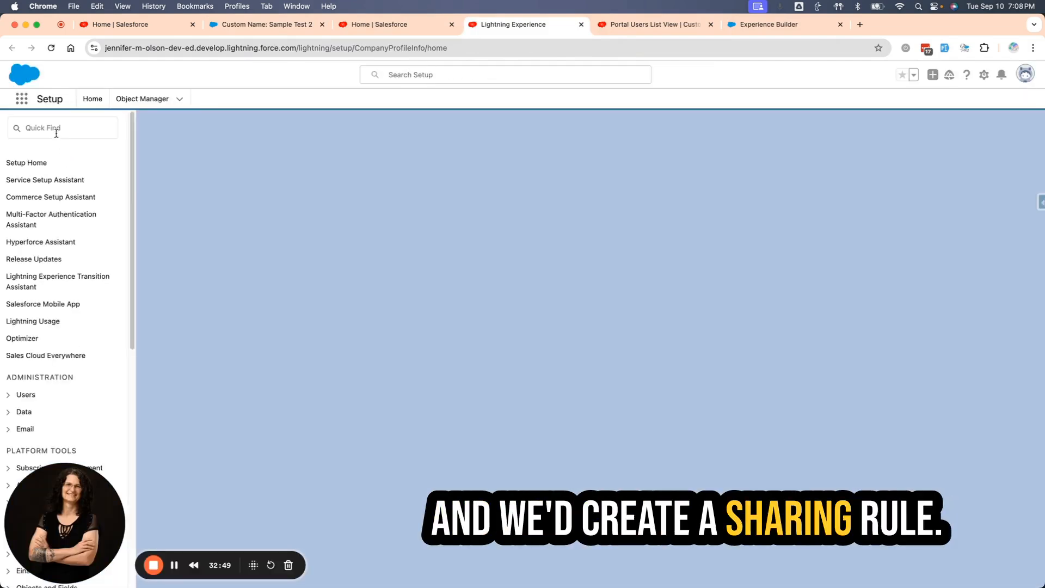
{"action": "left_click", "coordinate": [71, 128]}
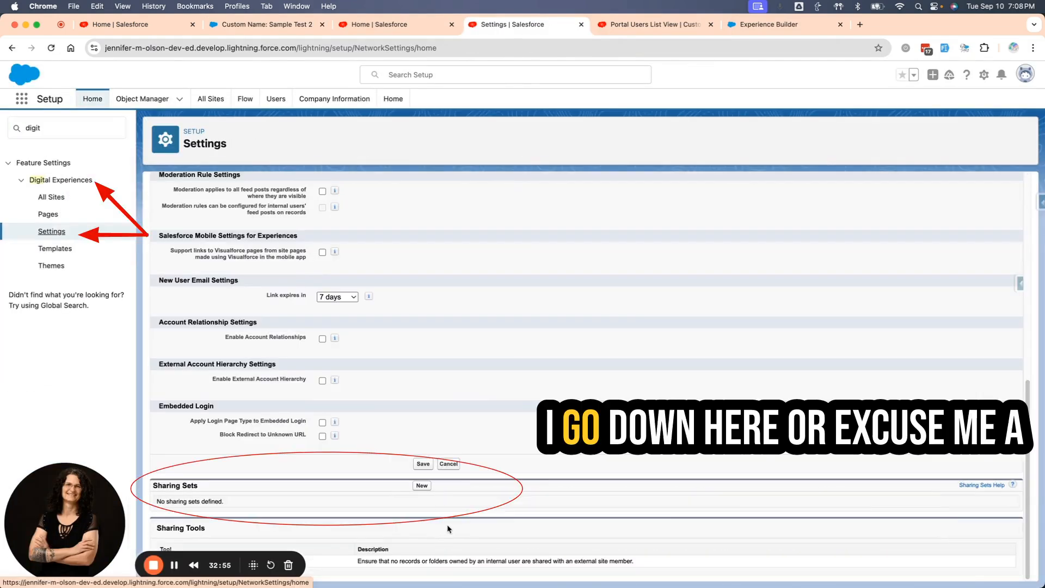
{"action": "left_click", "coordinate": [422, 485]}
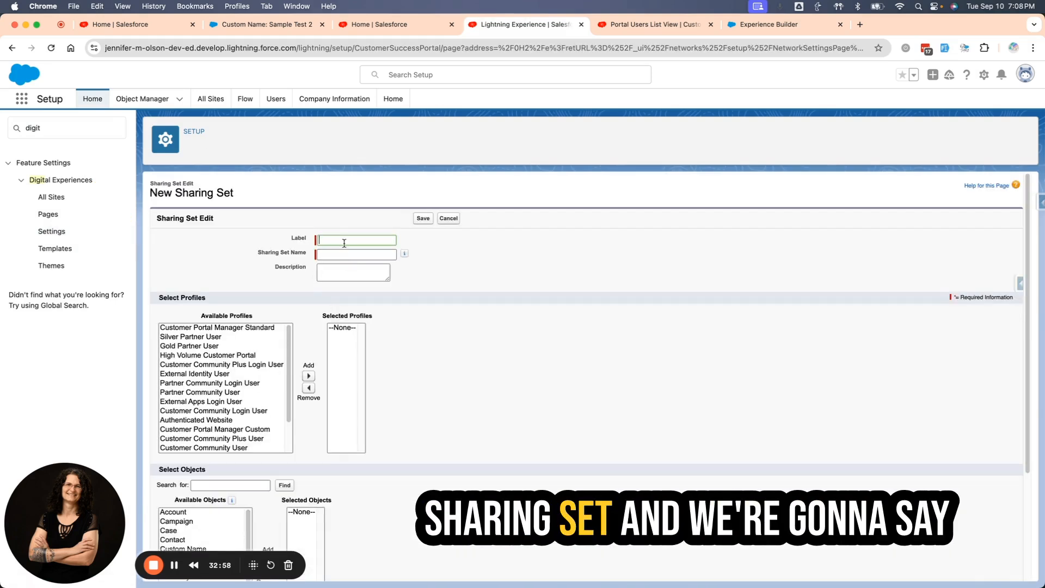
Label the sharing set Portal Users, with the name Portal_Users, and add Custom Profile for Testing to its selected profiles.
{"action": "type", "text": "Portal Users"}
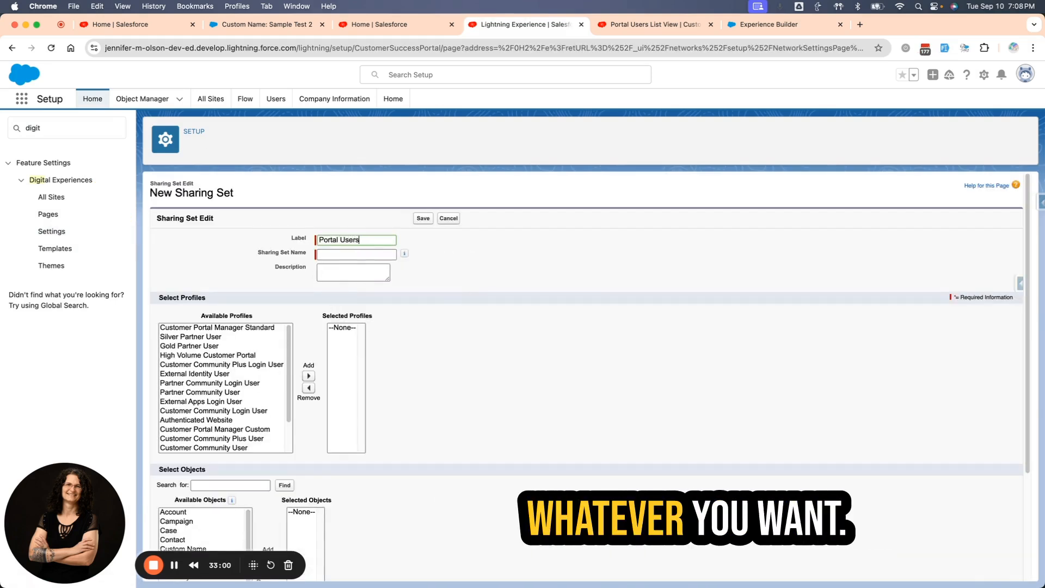
{"action": "left_click", "coordinate": [333, 272]}
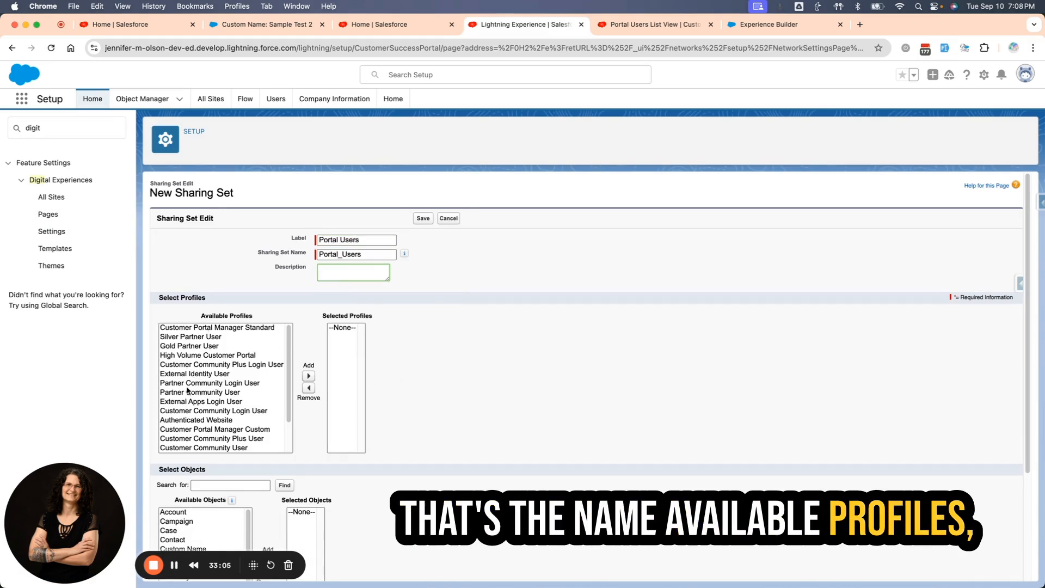
{"action": "scroll", "coordinate": [219, 437], "scroll_direction": "down", "scroll_amount": 5}
{"action": "left_click", "coordinate": [218, 436]}
{"action": "left_click", "coordinate": [309, 376]}
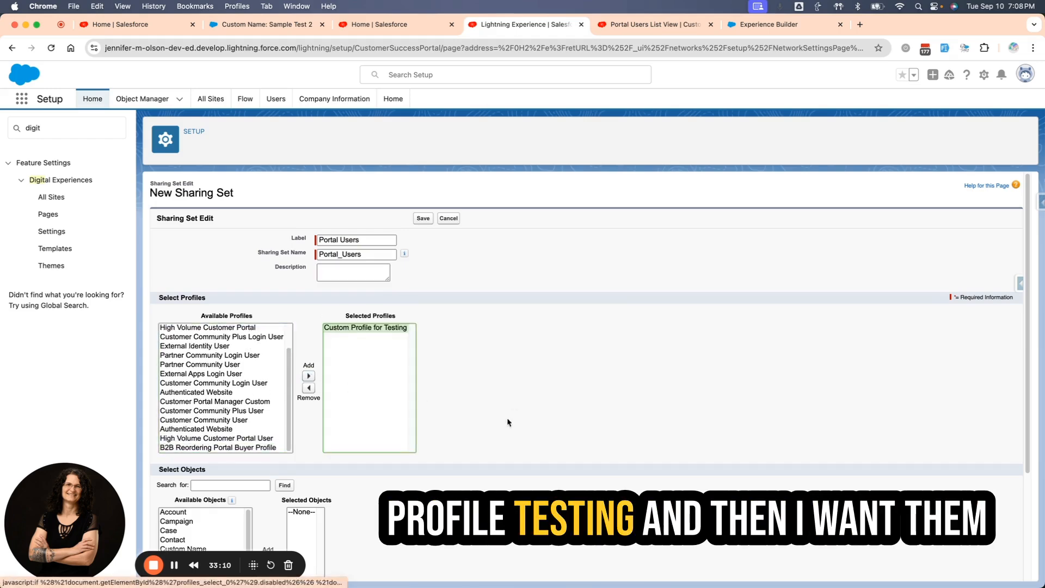
Add the Custom Name object to the sharing set's selected objects.
{"action": "scroll", "coordinate": [507, 423], "scroll_direction": "down", "scroll_amount": 5}
{"action": "left_click", "coordinate": [182, 405]}
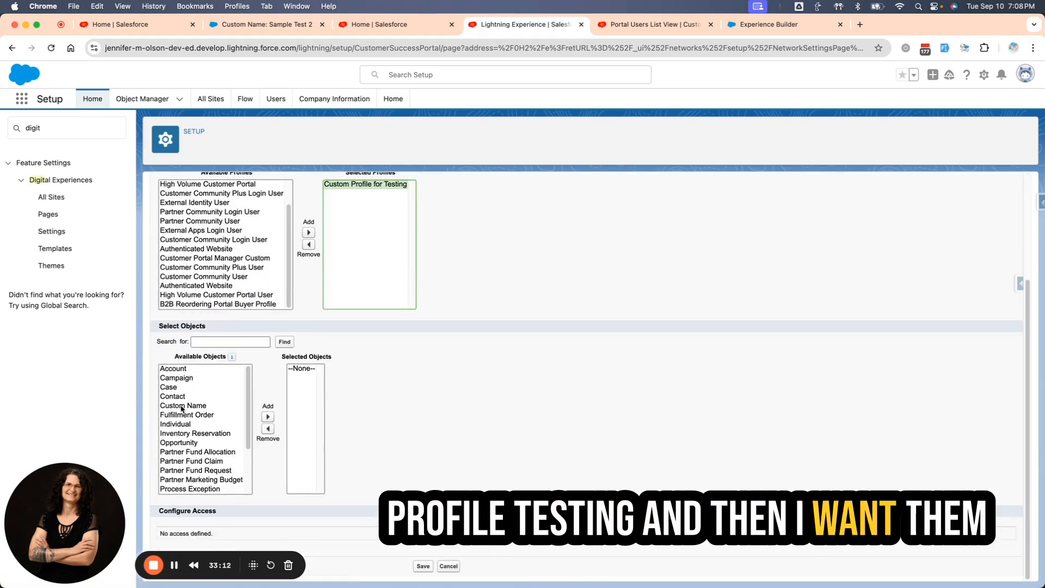
{"action": "left_click", "coordinate": [267, 417]}
{"action": "scroll", "coordinate": [482, 460], "scroll_direction": "down", "scroll_amount": 3}
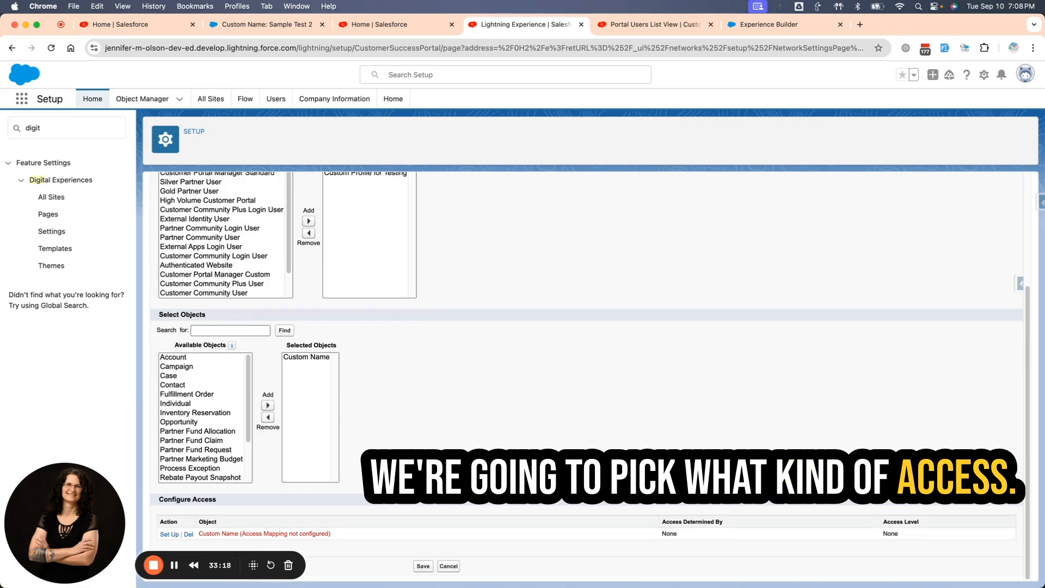
Try to set up the Custom Name access mapping with Contact.Account as the user field, reviewing the target field and access level options.
{"action": "left_click", "coordinate": [169, 534]}
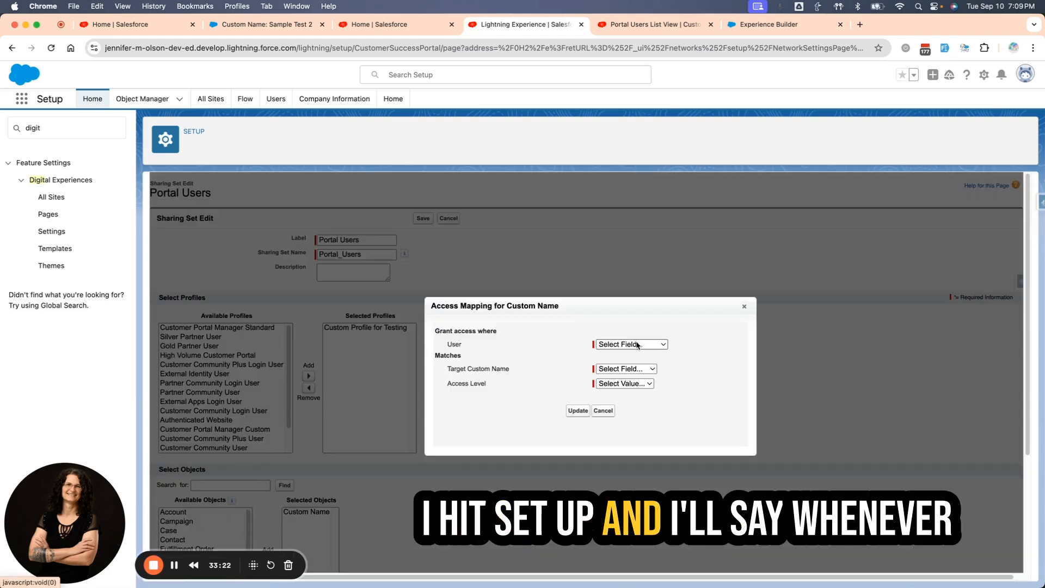
{"action": "left_click", "coordinate": [637, 344]}
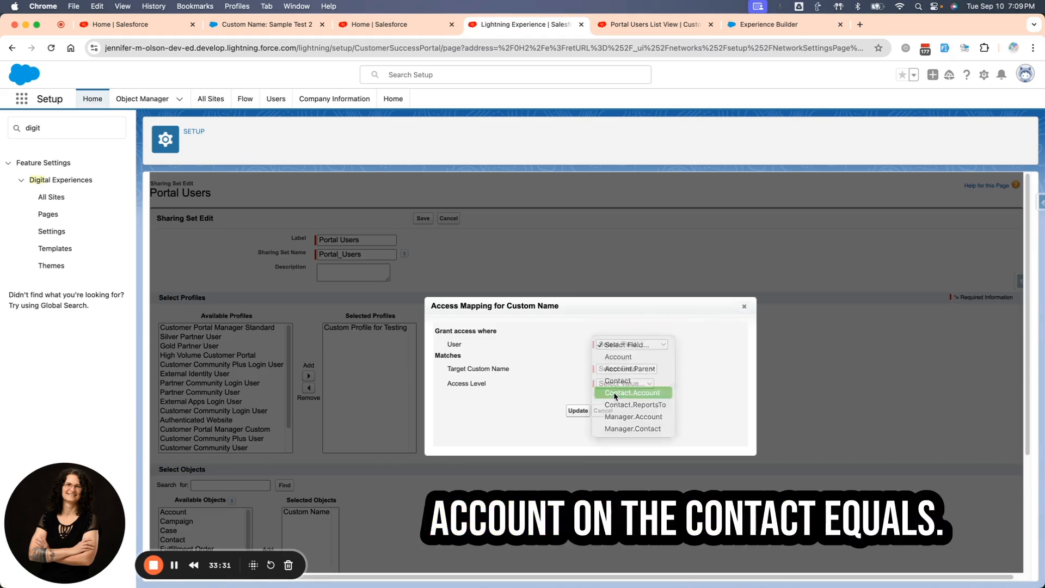
{"action": "left_click", "coordinate": [632, 392]}
{"action": "left_click", "coordinate": [602, 369]}
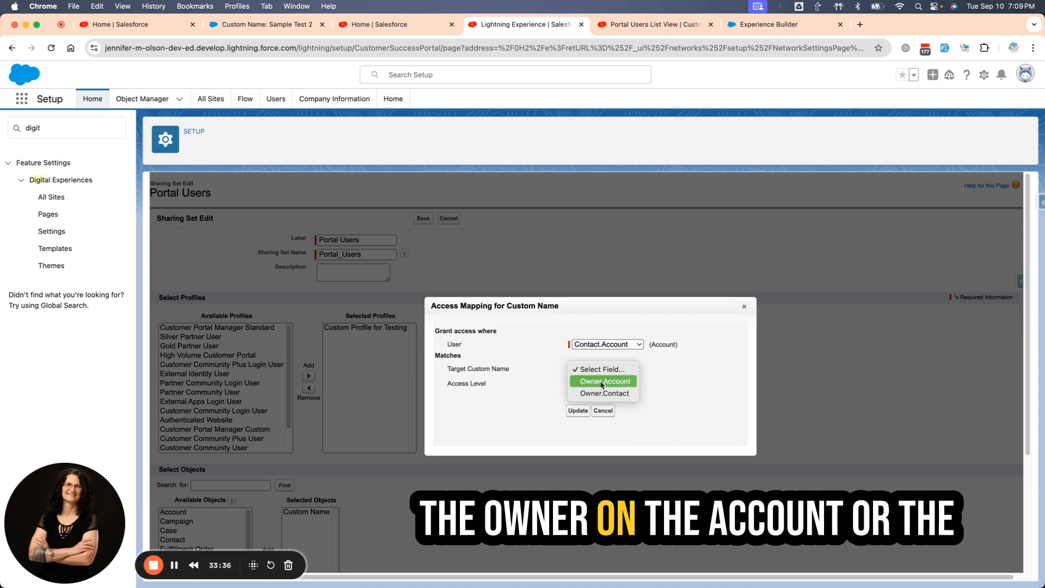
{"action": "left_click", "coordinate": [705, 390]}
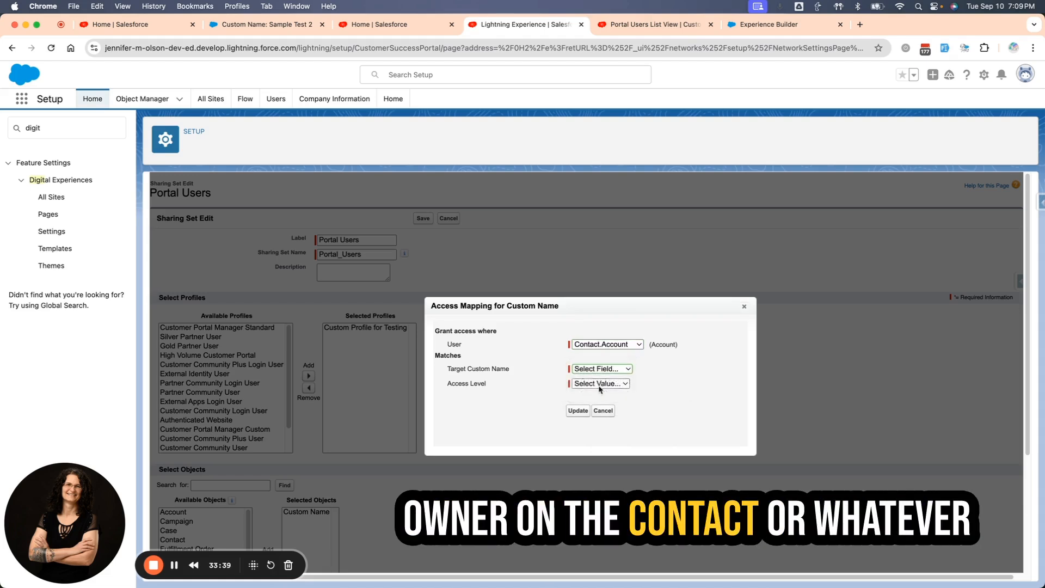
{"action": "left_click", "coordinate": [596, 385]}
{"action": "left_click", "coordinate": [663, 401]}
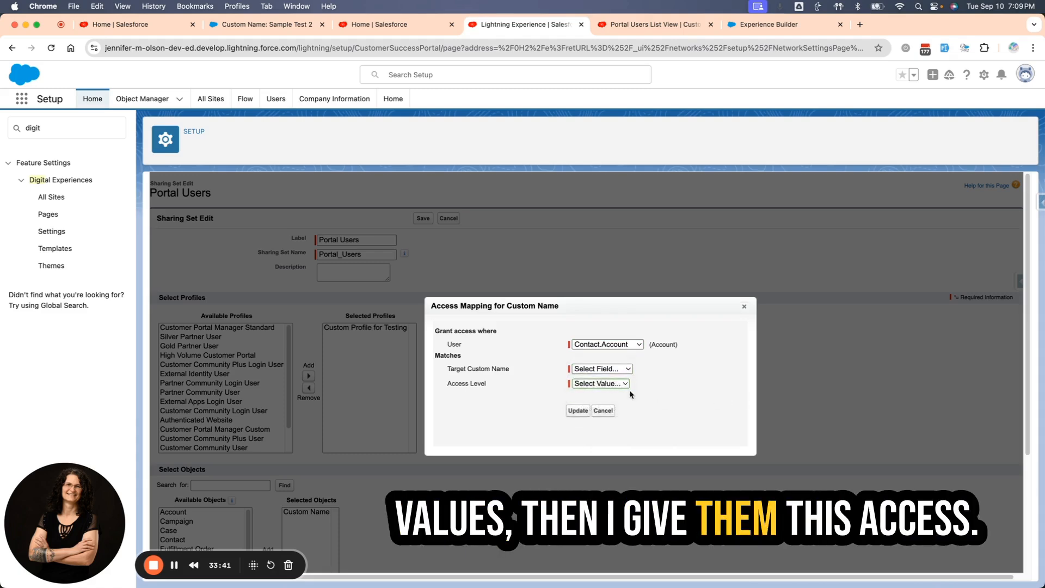
{"action": "left_click", "coordinate": [602, 412]}
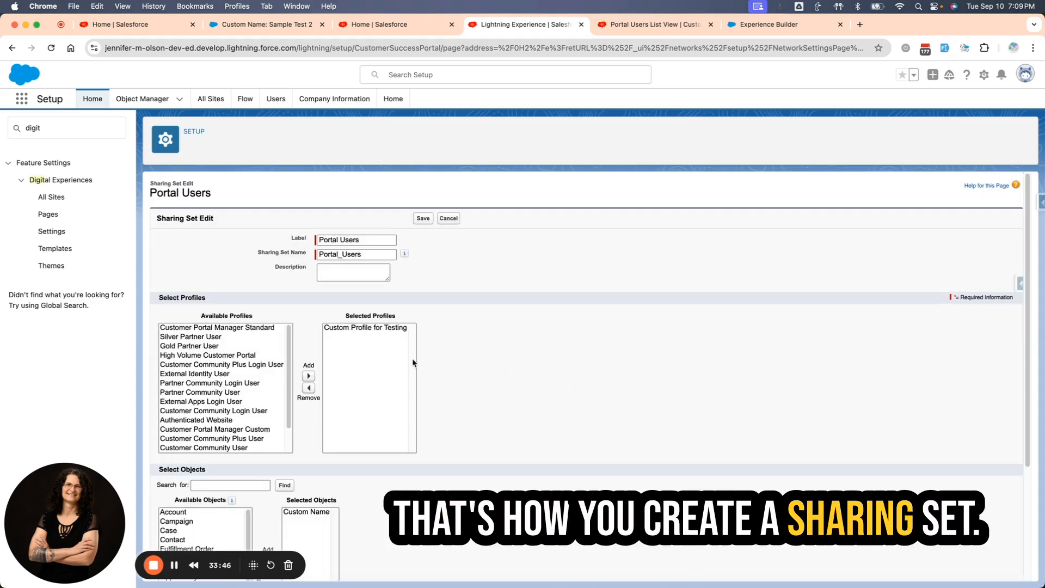
Switch back to the portal site to view the Sample Test 2 record.
{"action": "left_click", "coordinate": [621, 25]}
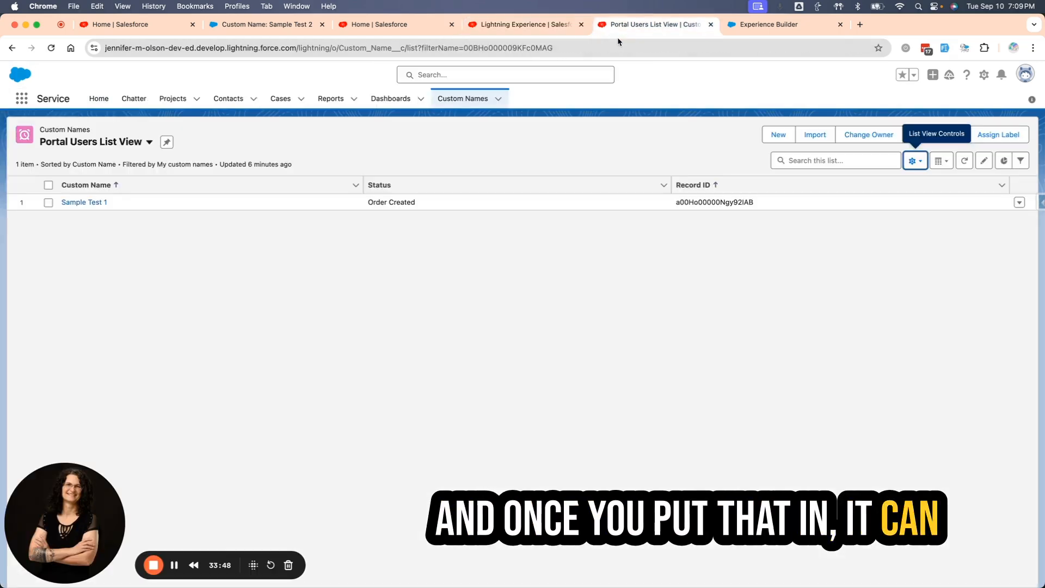
{"action": "left_click", "coordinate": [240, 25]}
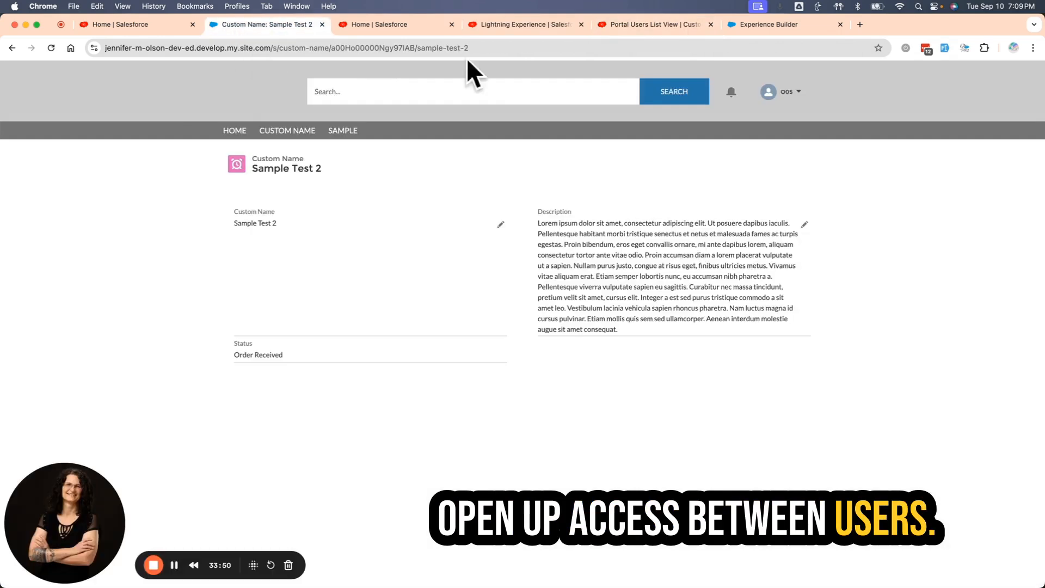